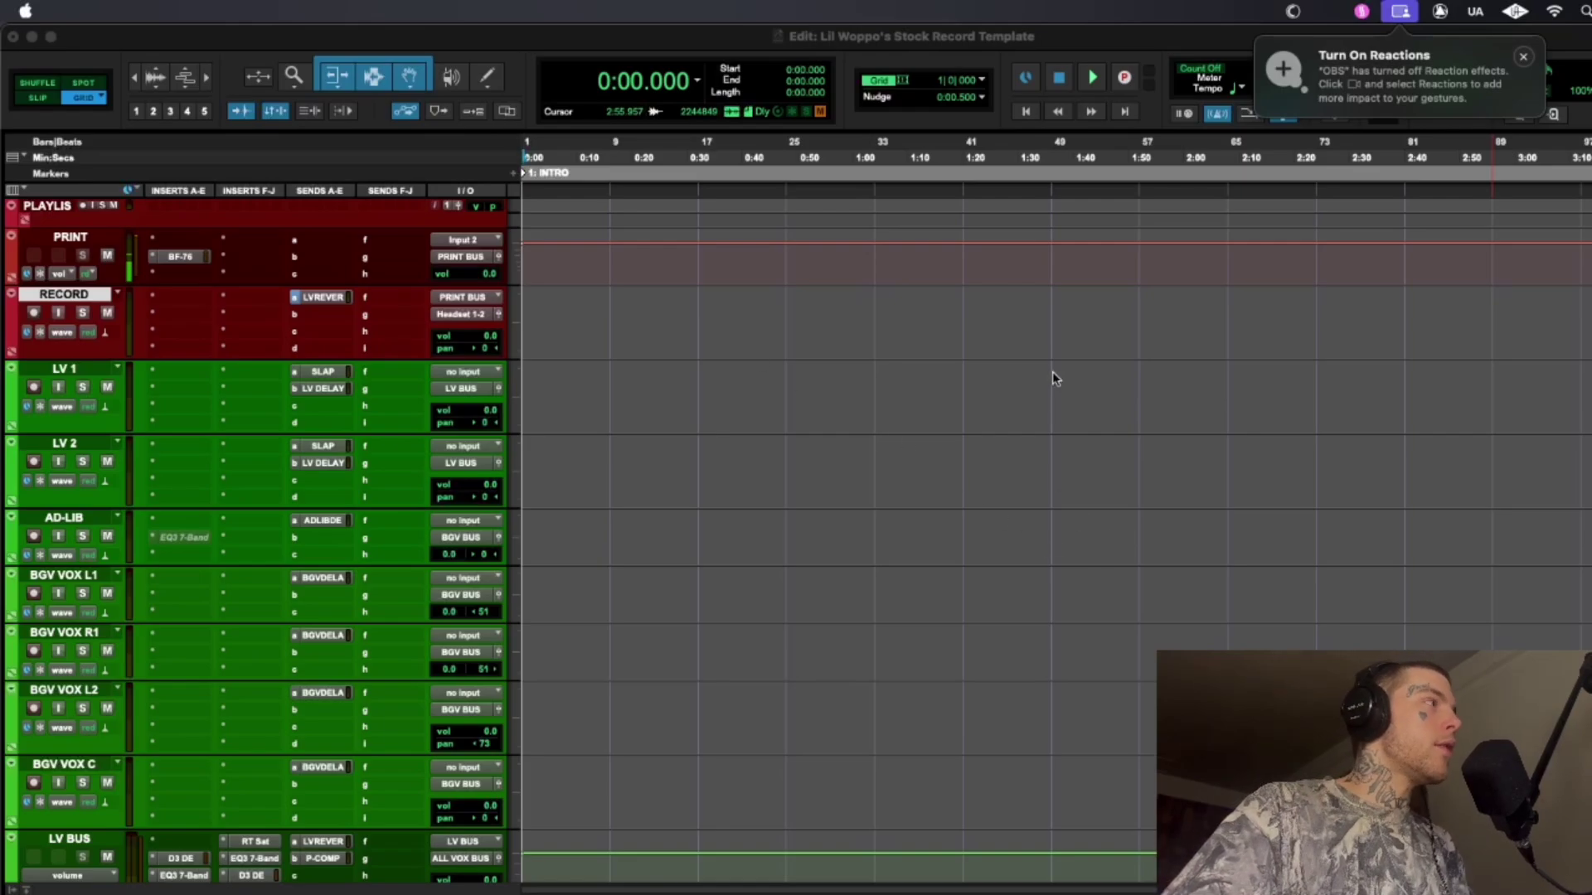
# - Examine the BF-76 peak limiter settings on the PRINT track and close the plug-in
pyautogui.scroll(2, 1036, 406)
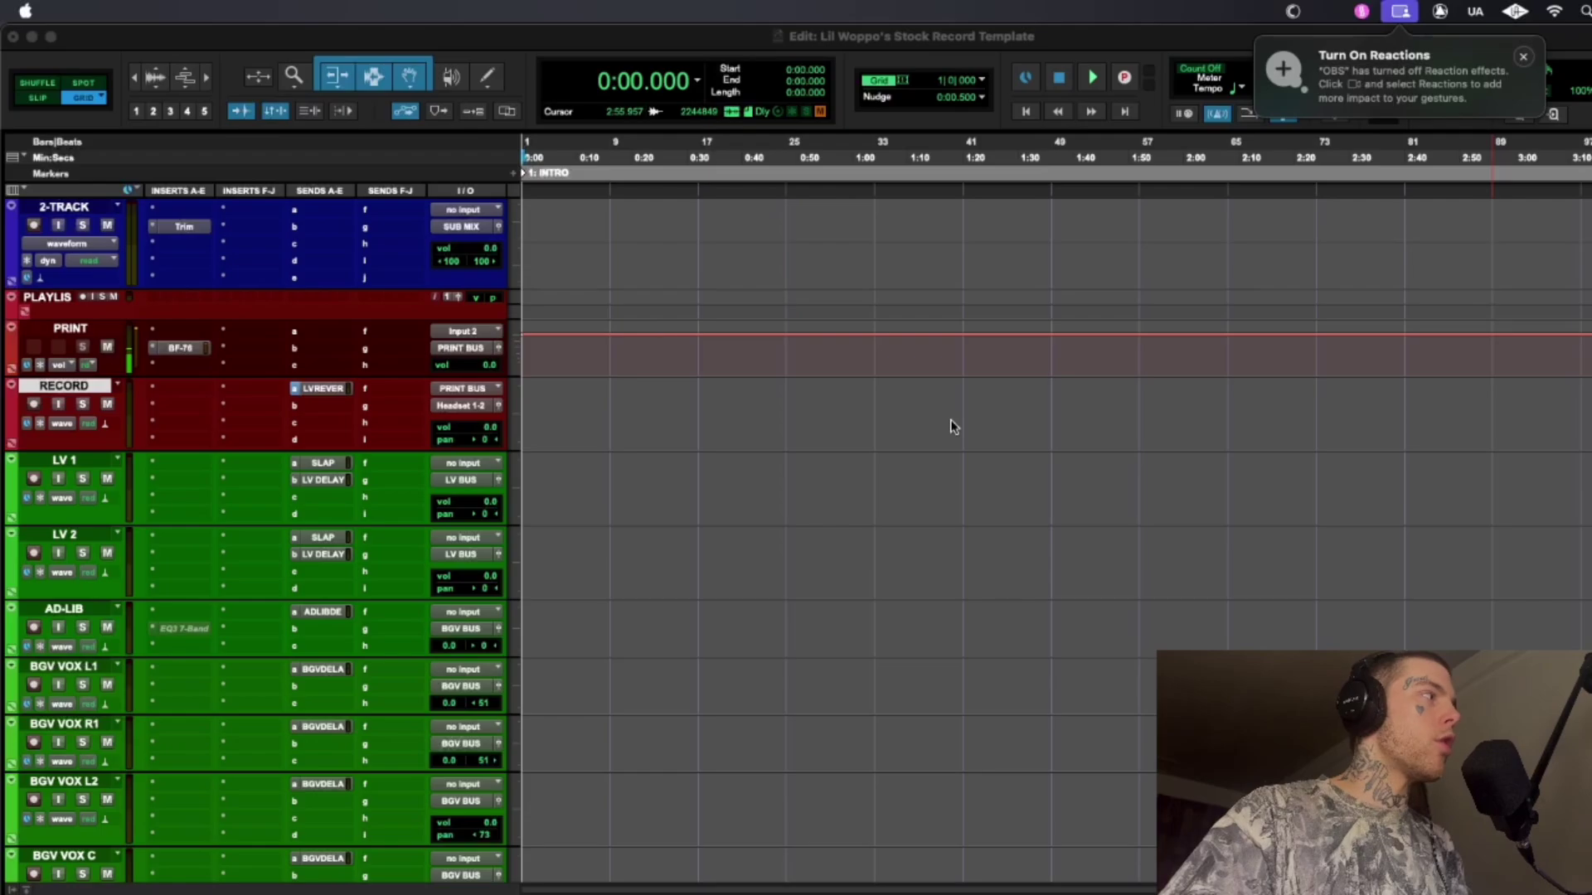
pyautogui.click(182, 349)
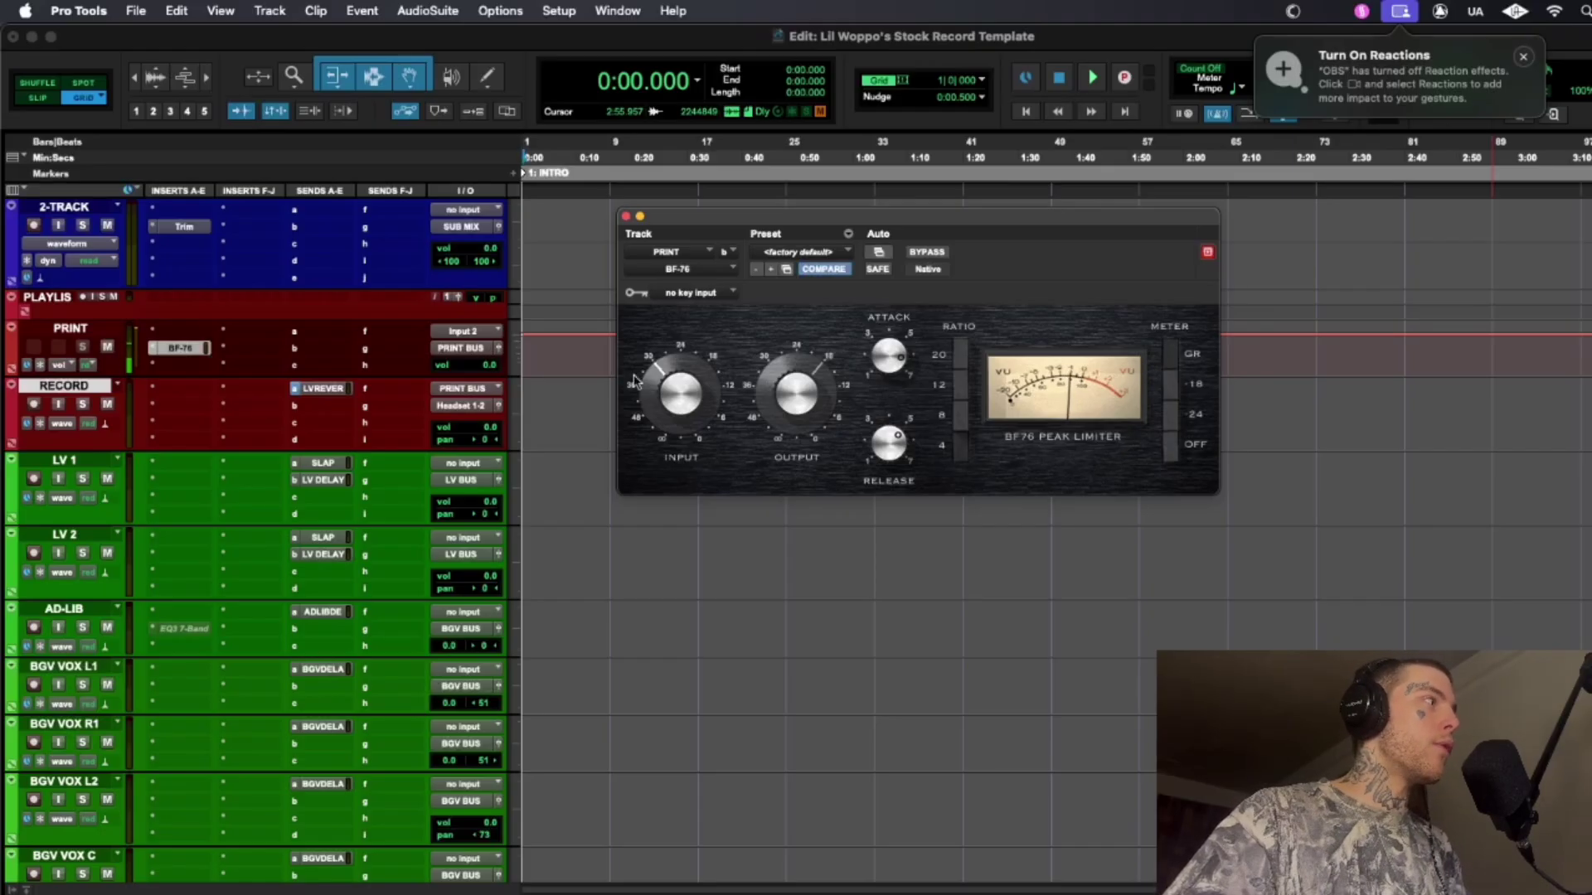
pyautogui.click(626, 217)
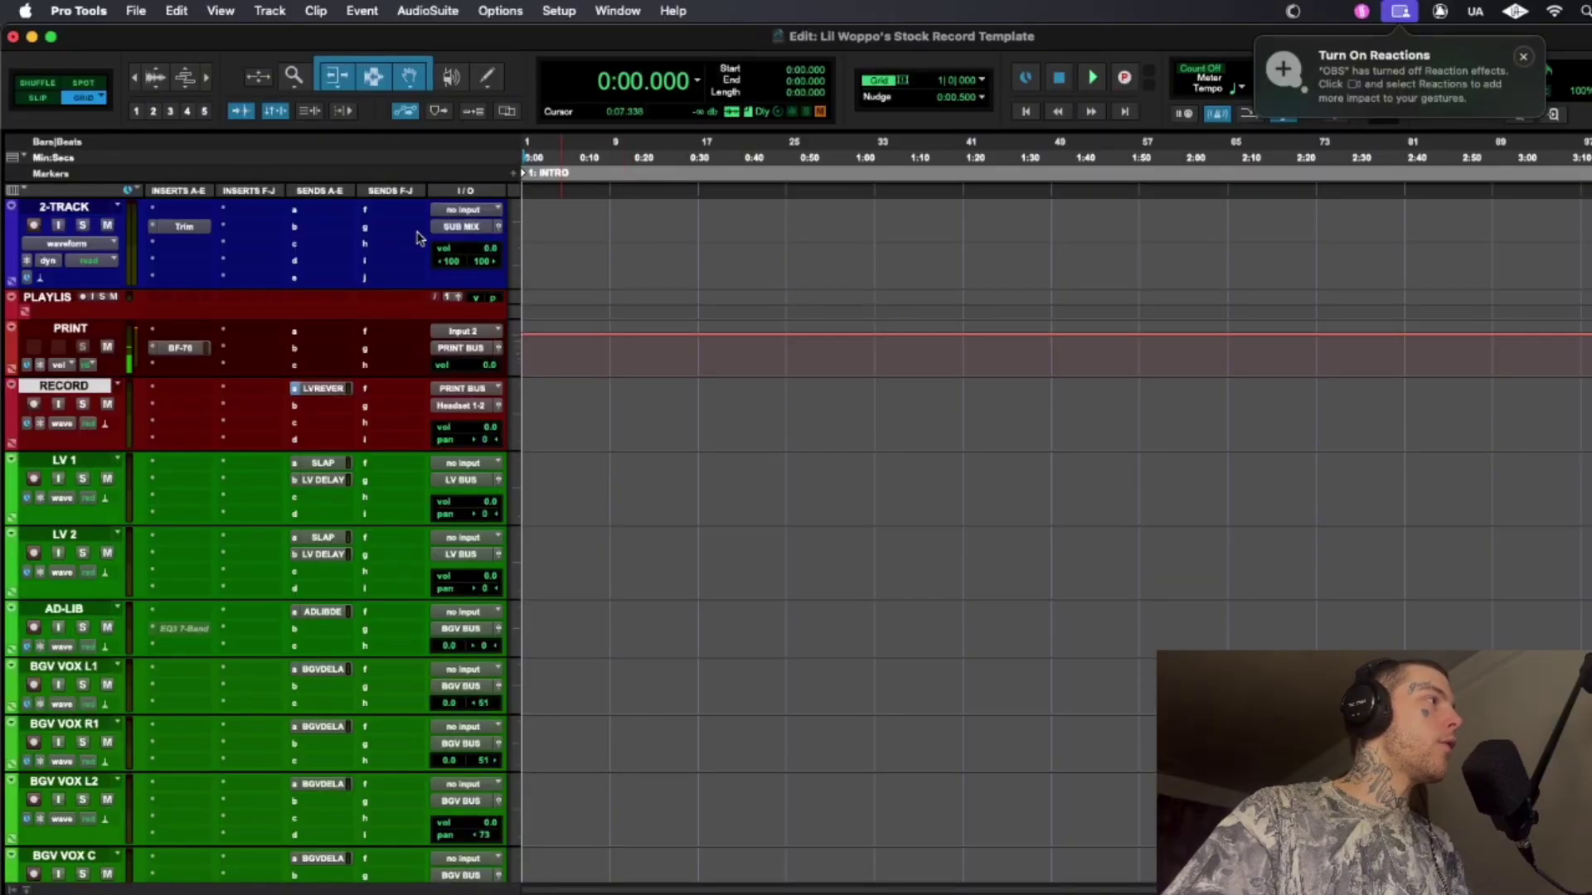
# - Set the first de-esser on the LV BUS to a frequency of 8.5 kHz and a range of -8.4 dB
pyautogui.scroll(-5, 618, 427)
pyautogui.scroll(3, 551, 550)
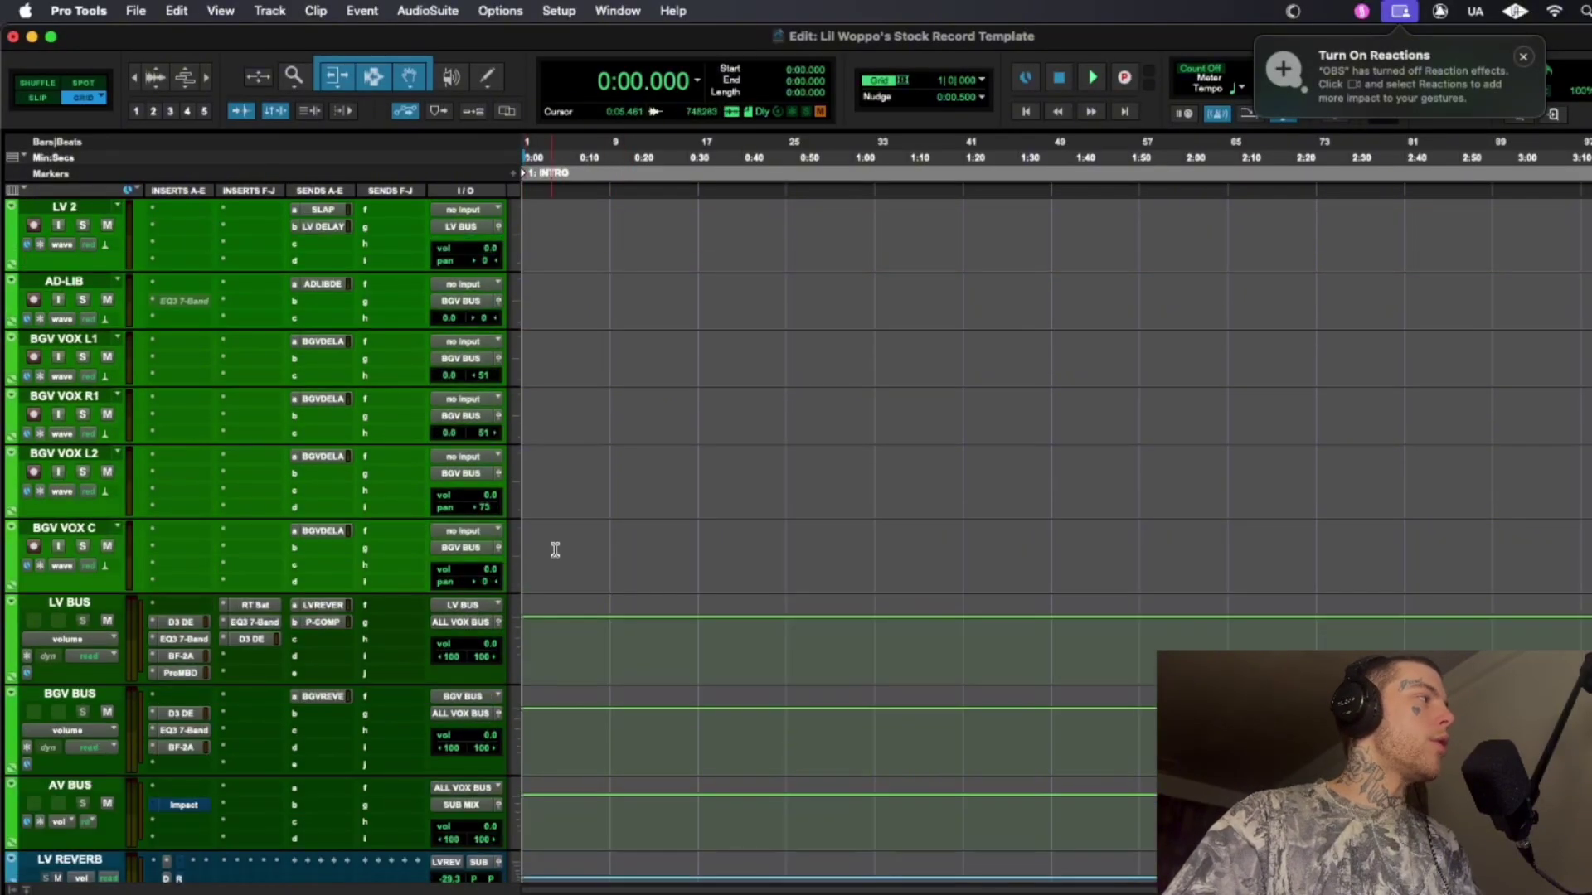
pyautogui.scroll(-3, 558, 534)
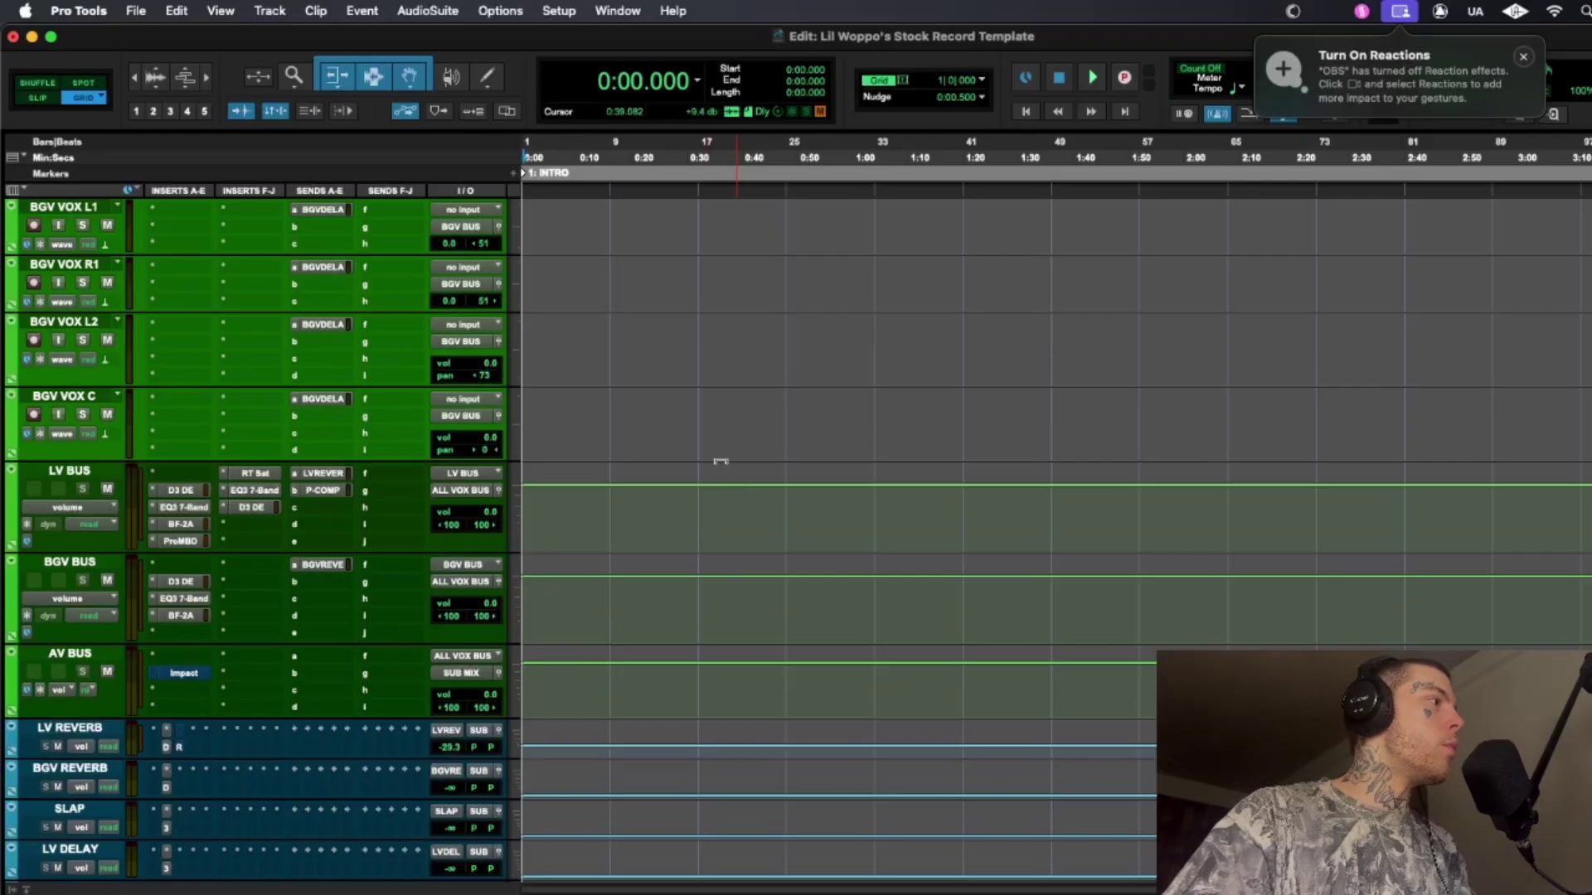
pyautogui.scroll(3, 684, 432)
pyautogui.scroll(-3, 705, 526)
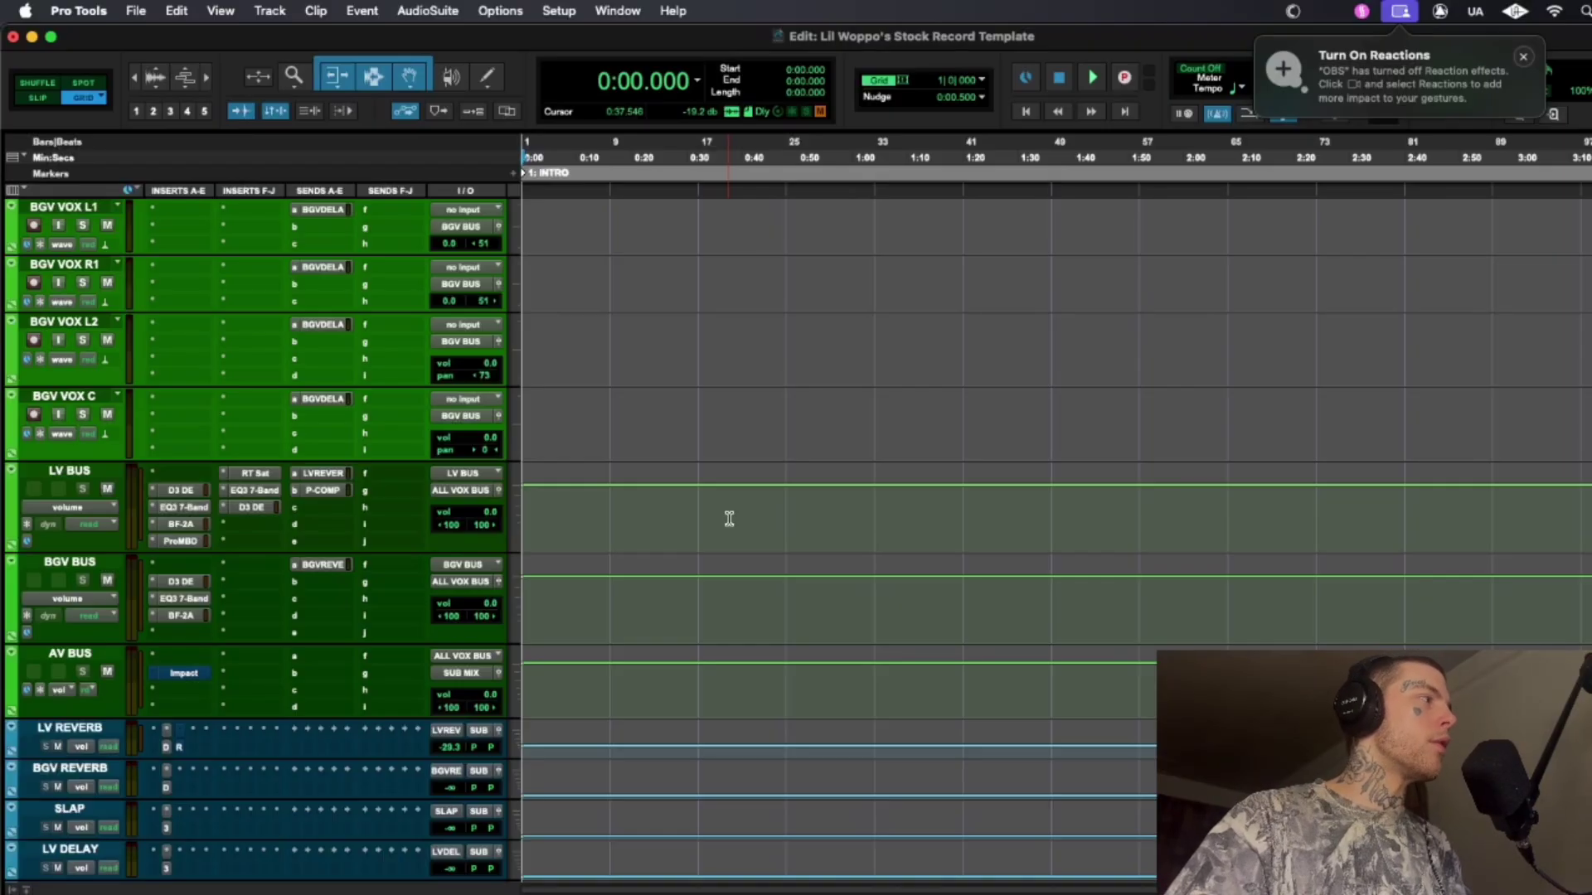
pyautogui.click(179, 491)
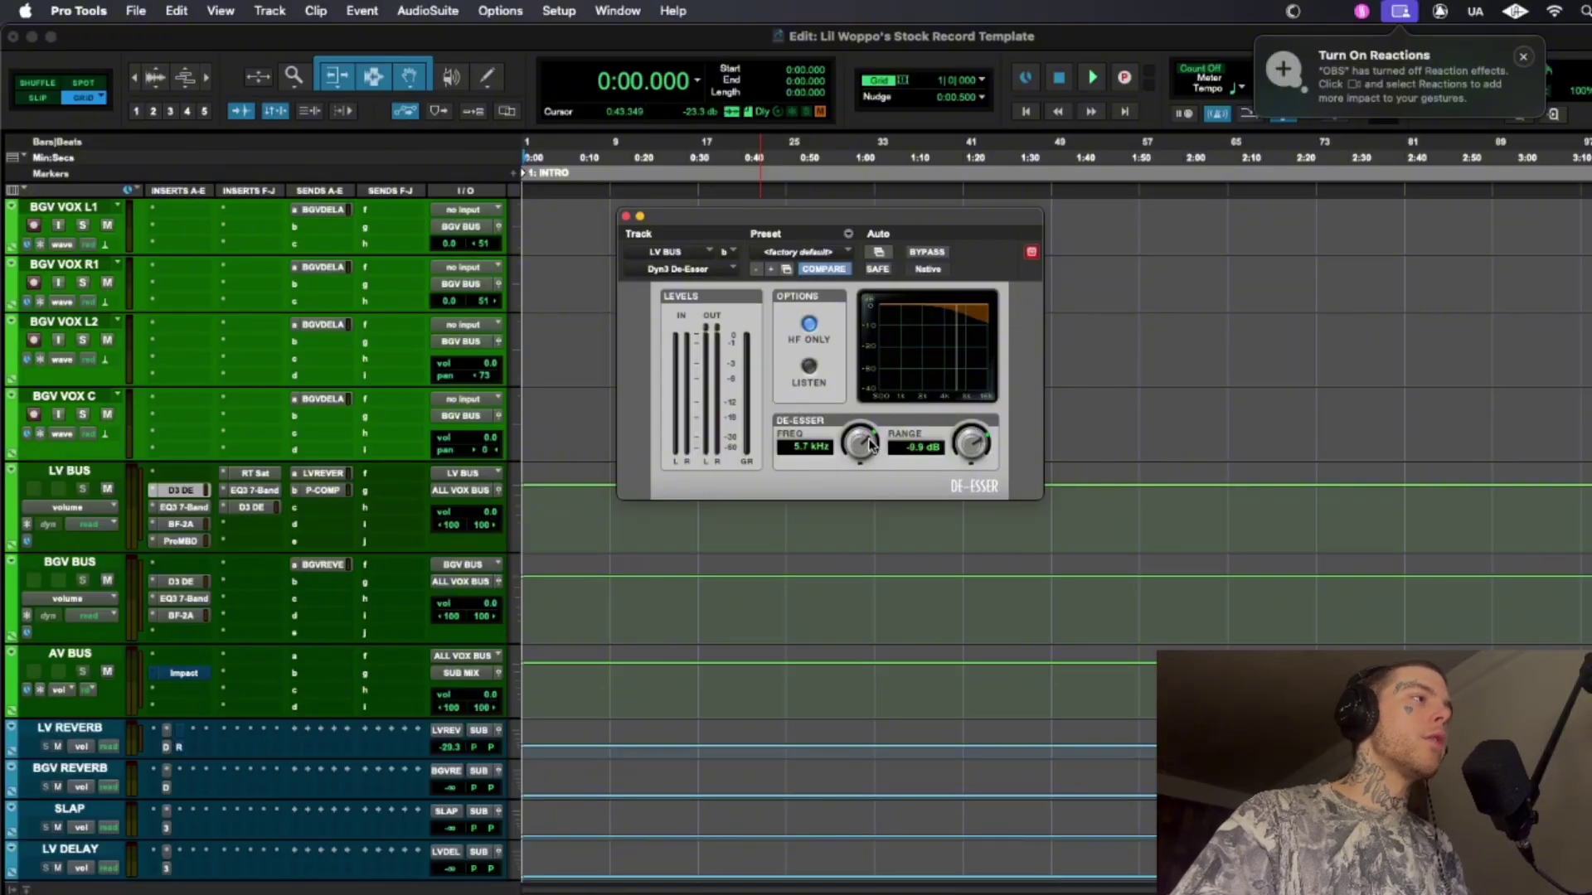
pyautogui.moveTo(851, 453); pyautogui.dragTo(850, 471)
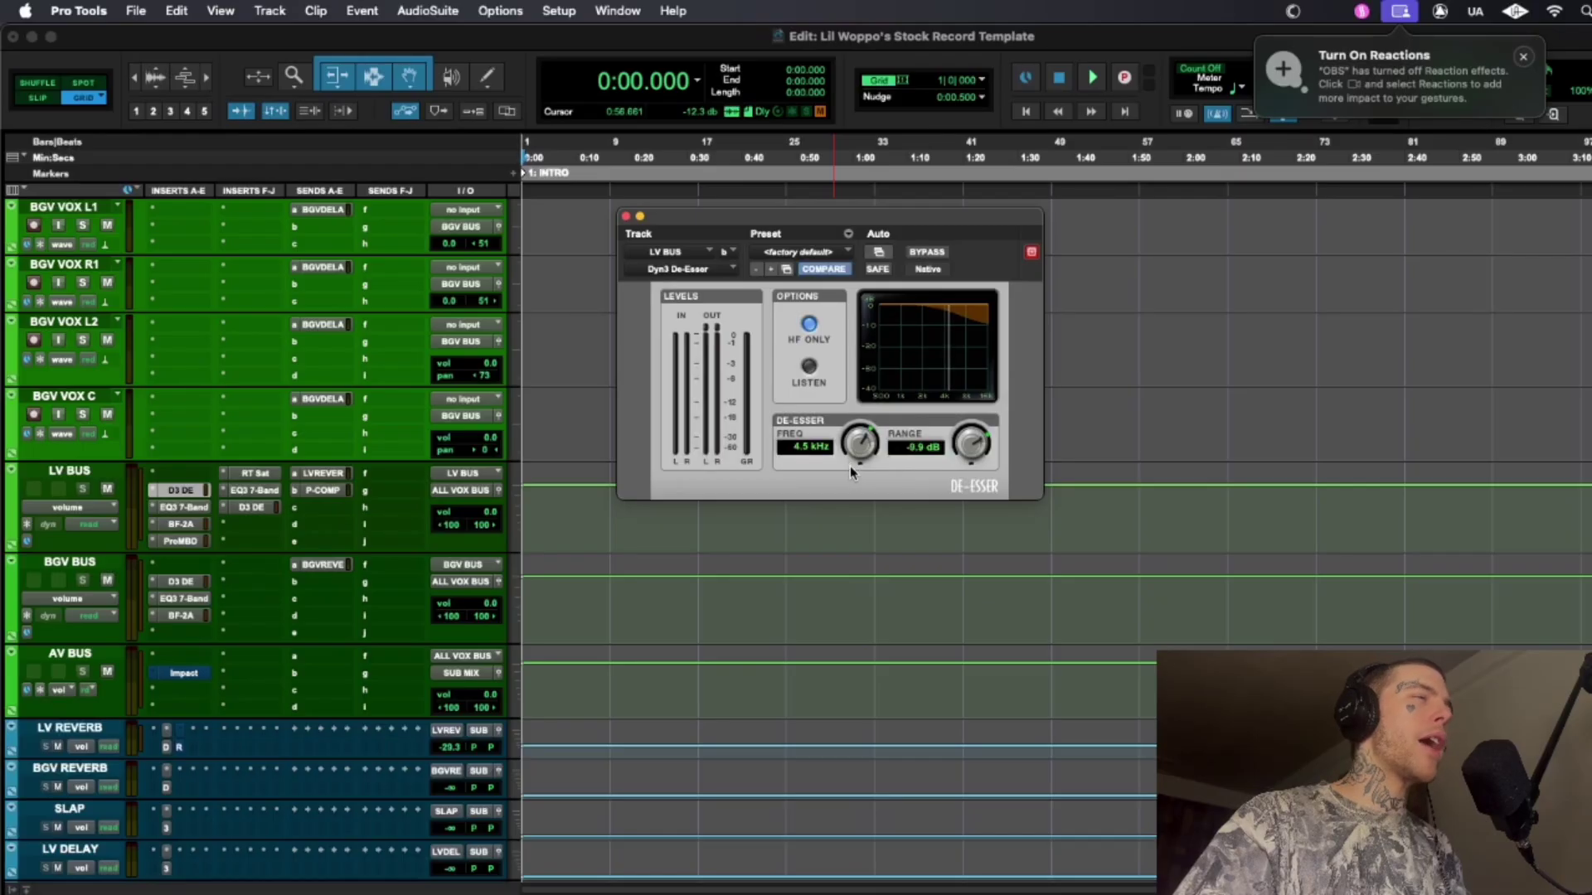
pyautogui.moveTo(851, 467); pyautogui.dragTo(855, 436)
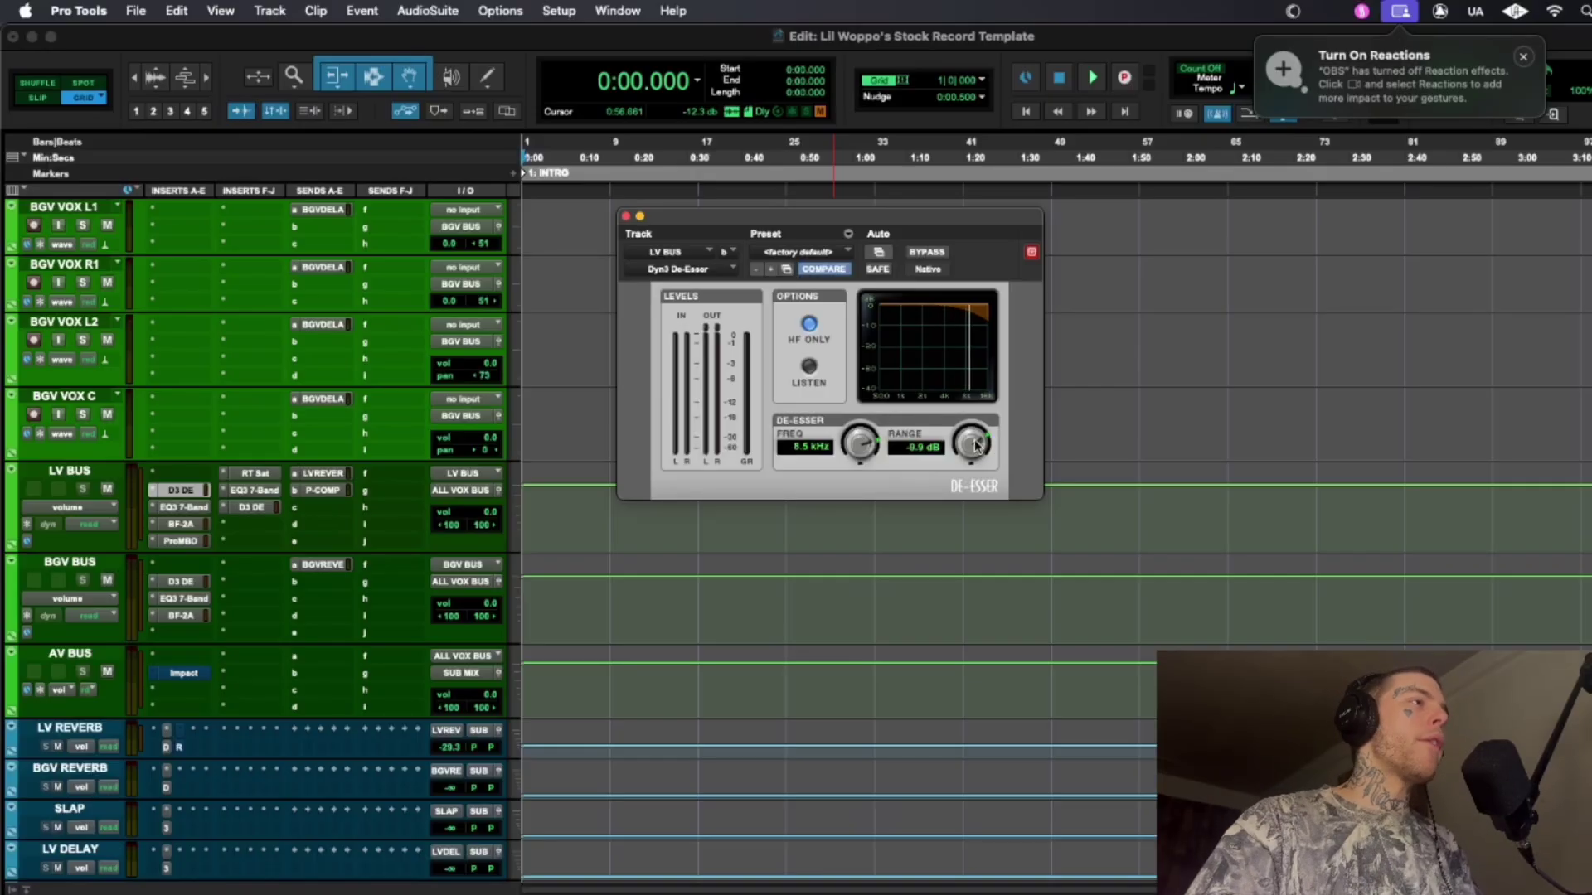
pyautogui.moveTo(972, 447); pyautogui.dragTo(970, 448)
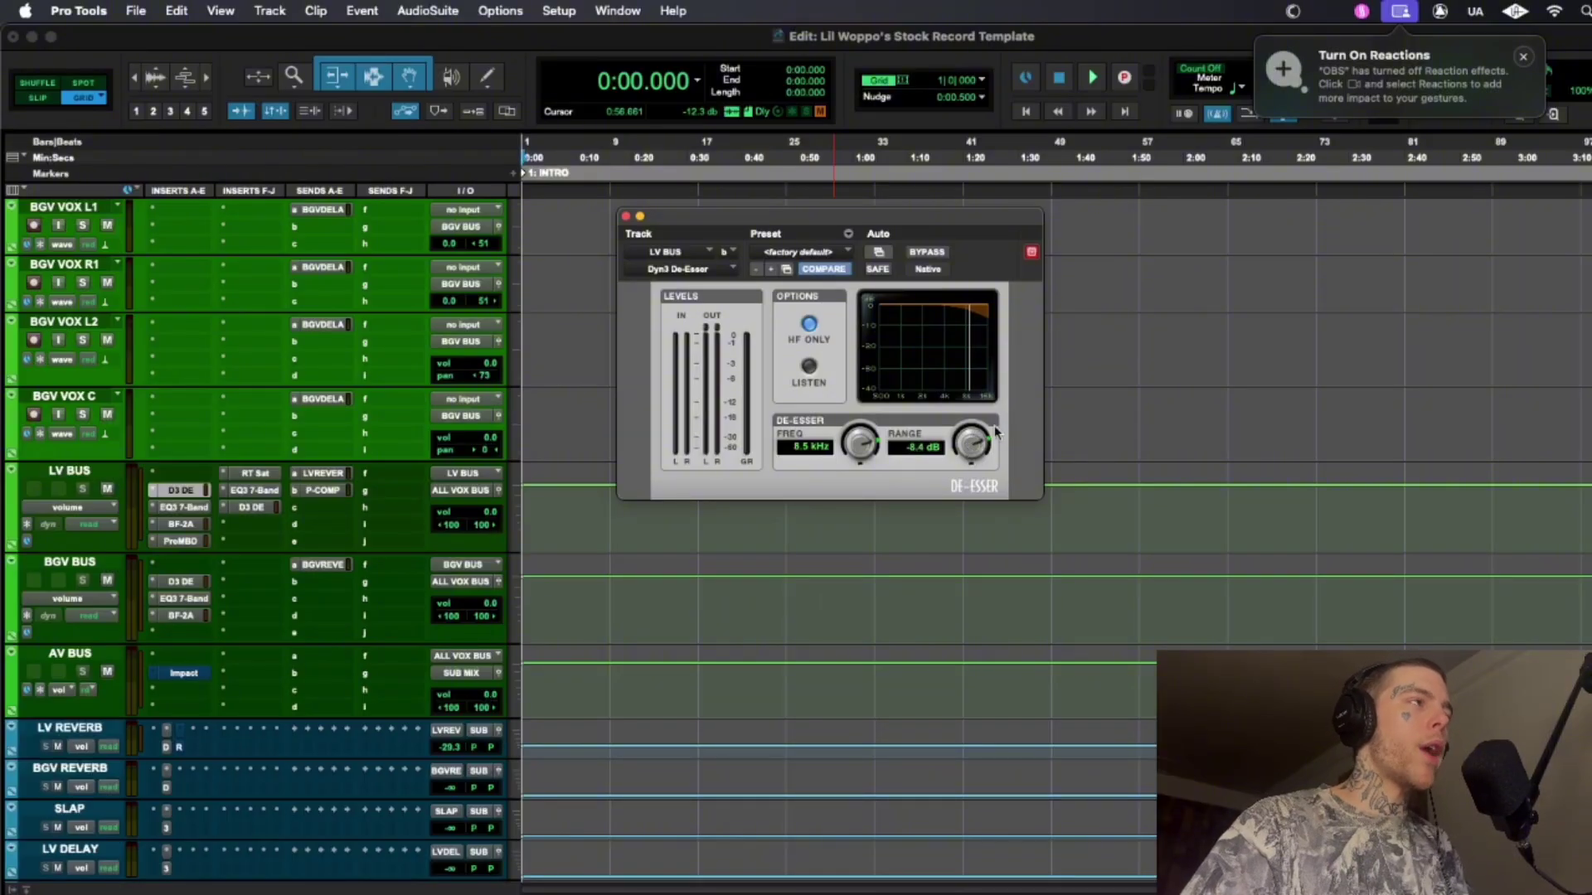
pyautogui.click(181, 490)
# - Examine the first EQ3 7-Band curve and the BF-2A compressor settings on the LV BUS
pyautogui.click(180, 507)
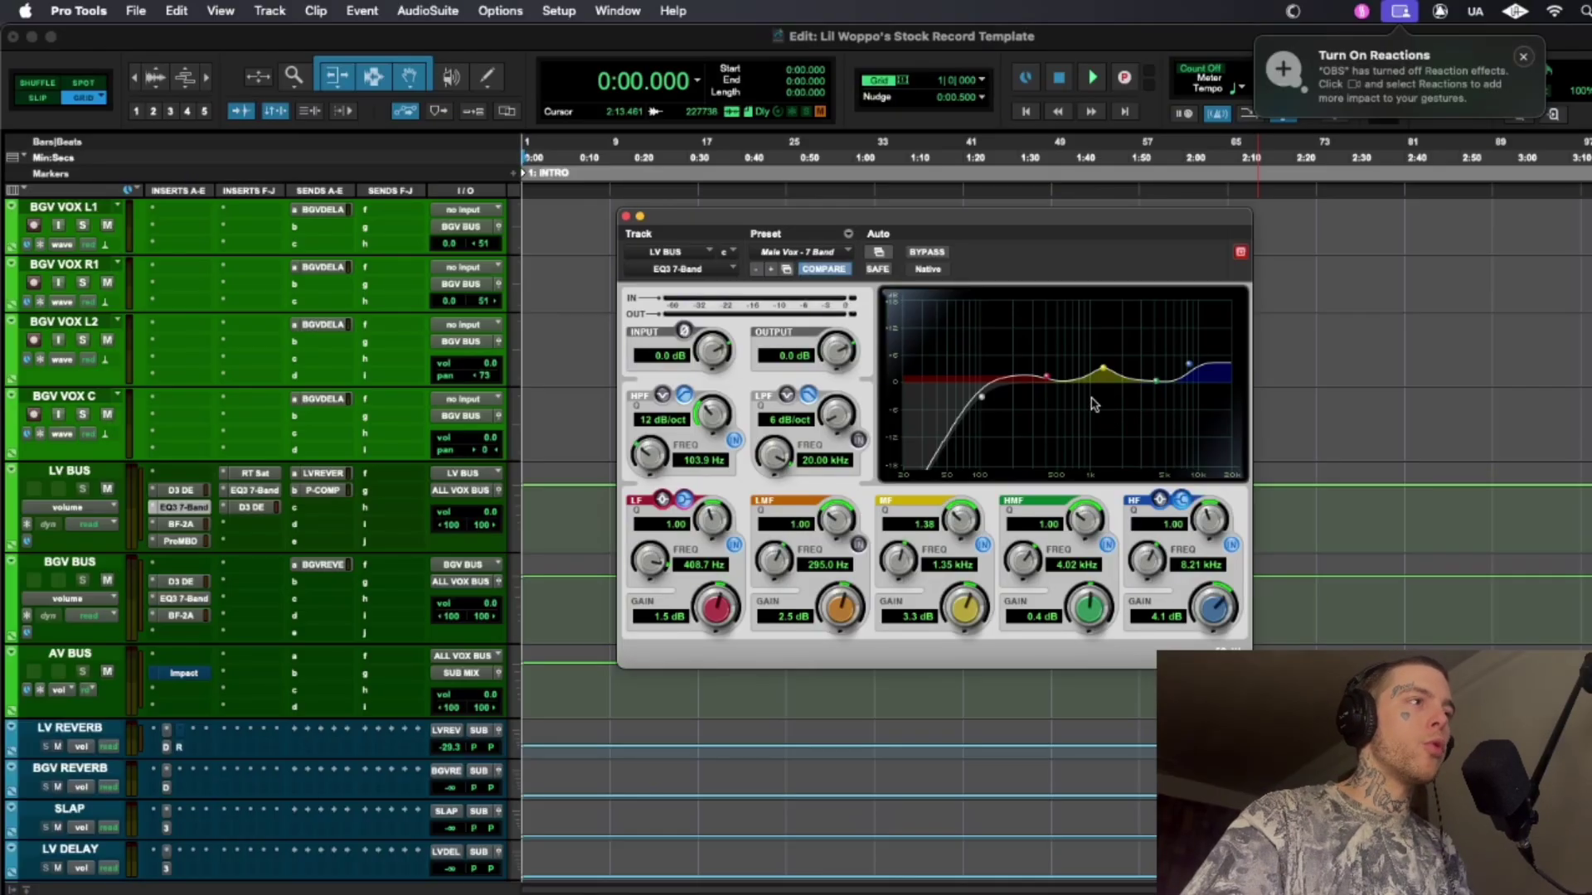
pyautogui.click(626, 216)
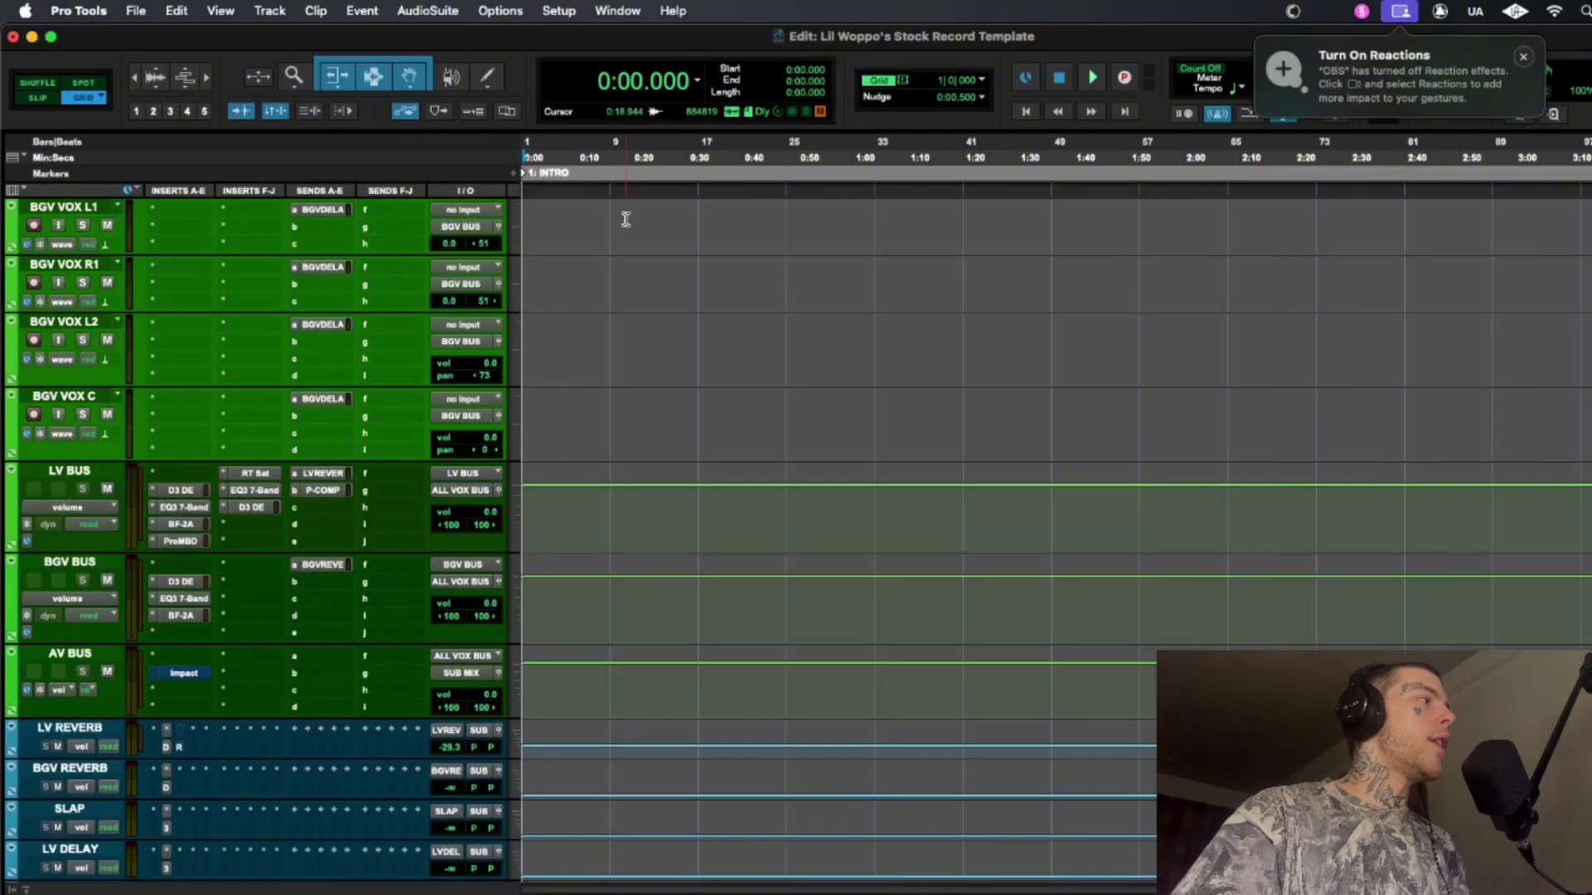
pyautogui.click(188, 528)
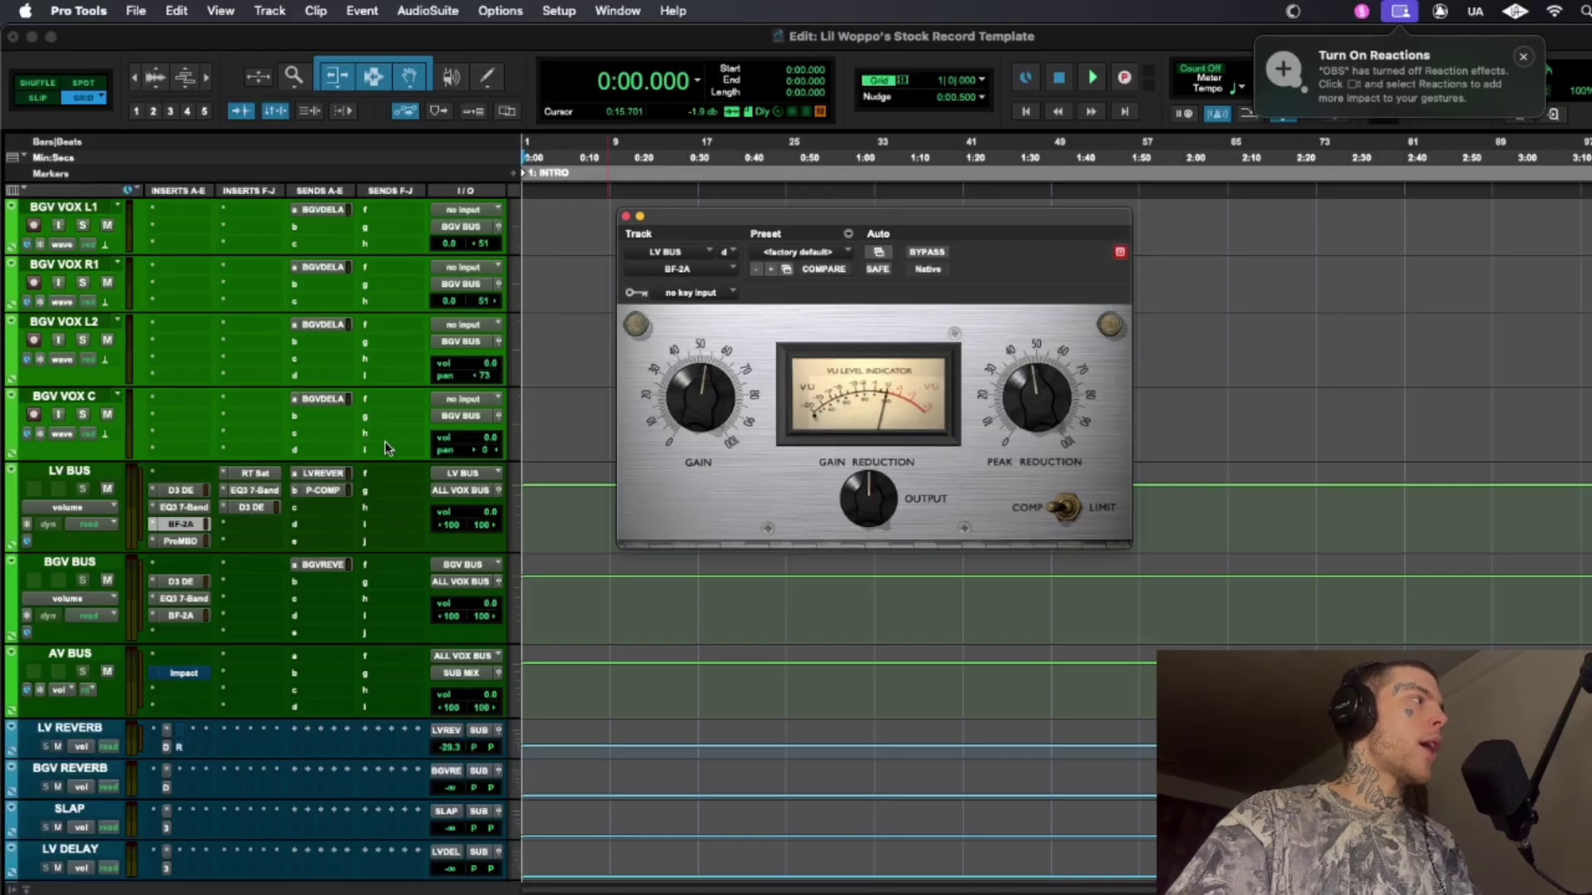
pyautogui.scroll(6, 386, 472)
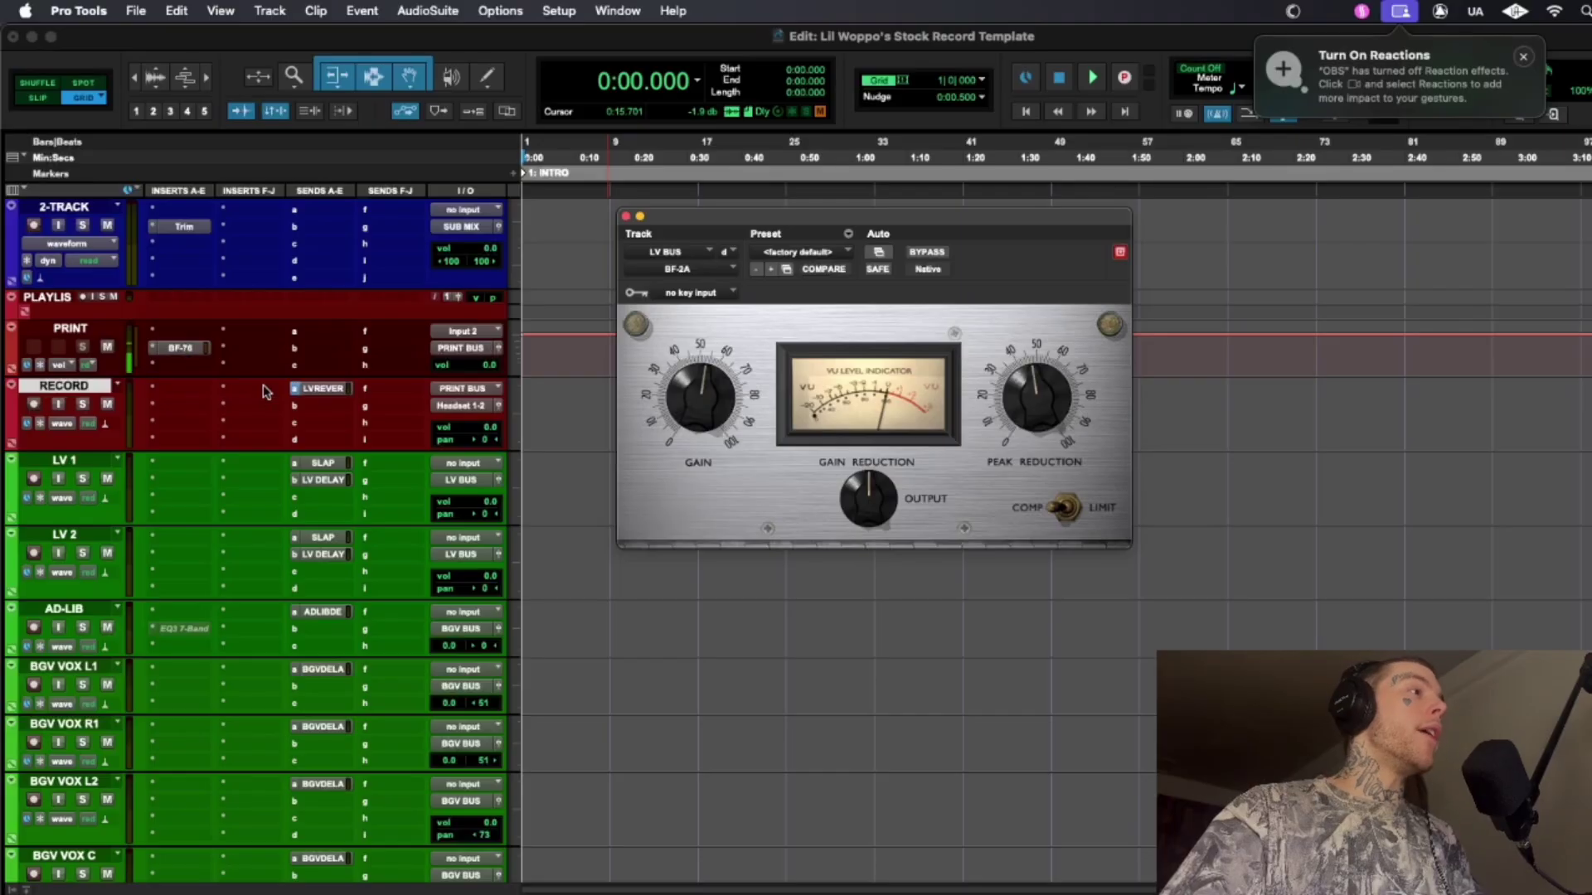
pyautogui.scroll(-6, 331, 531)
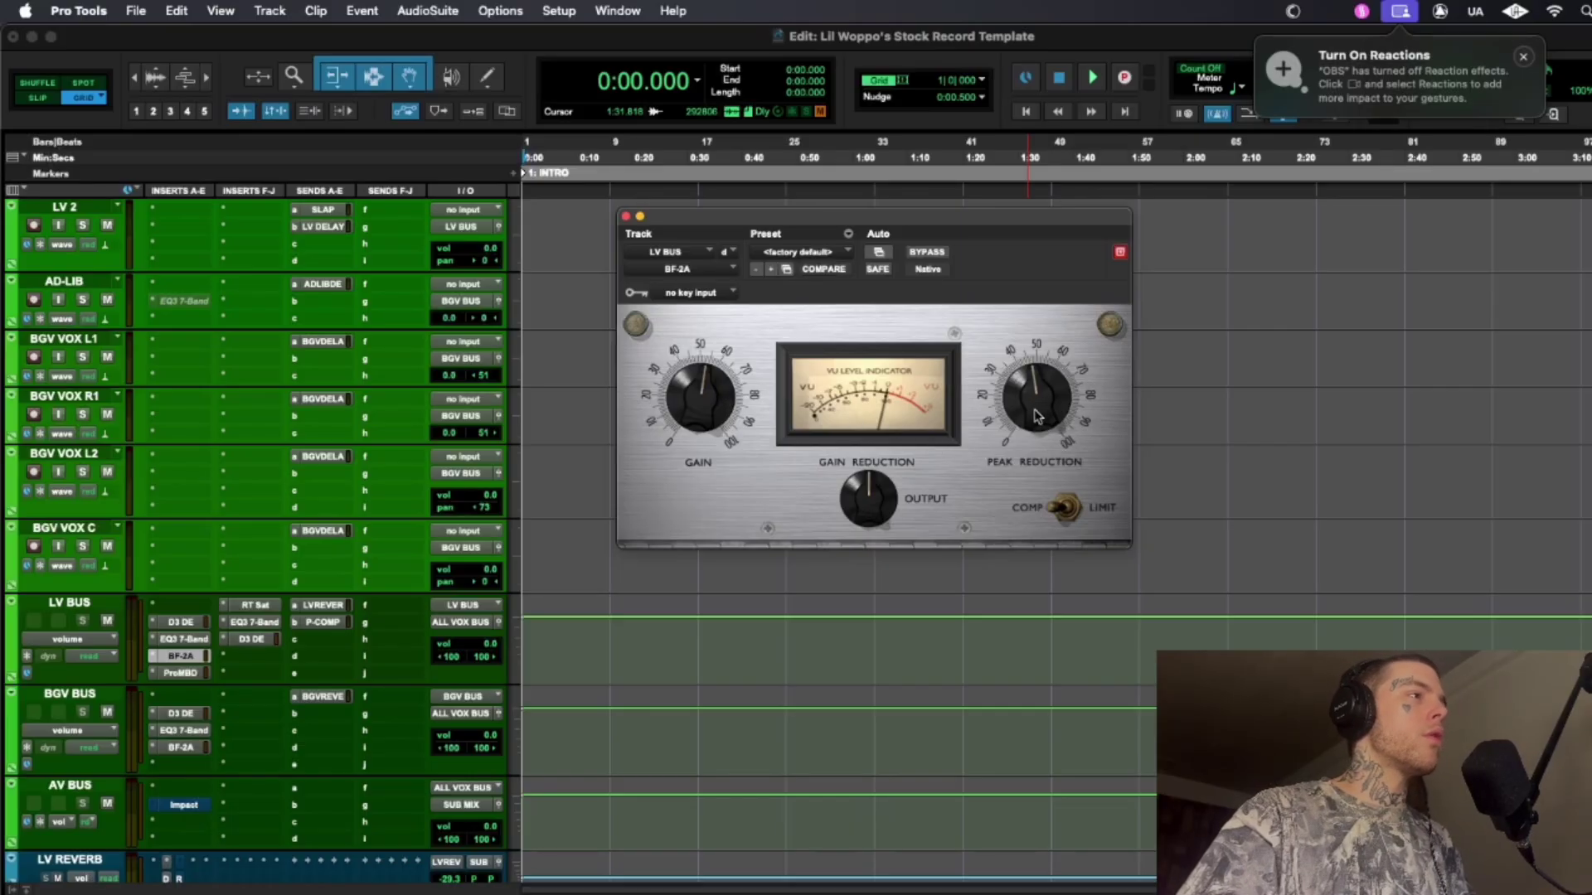
pyautogui.click(626, 216)
# - Examine the Pro Multiband Dynamics and the second EQ3 7-Band on the LV BUS
pyautogui.click(182, 674)
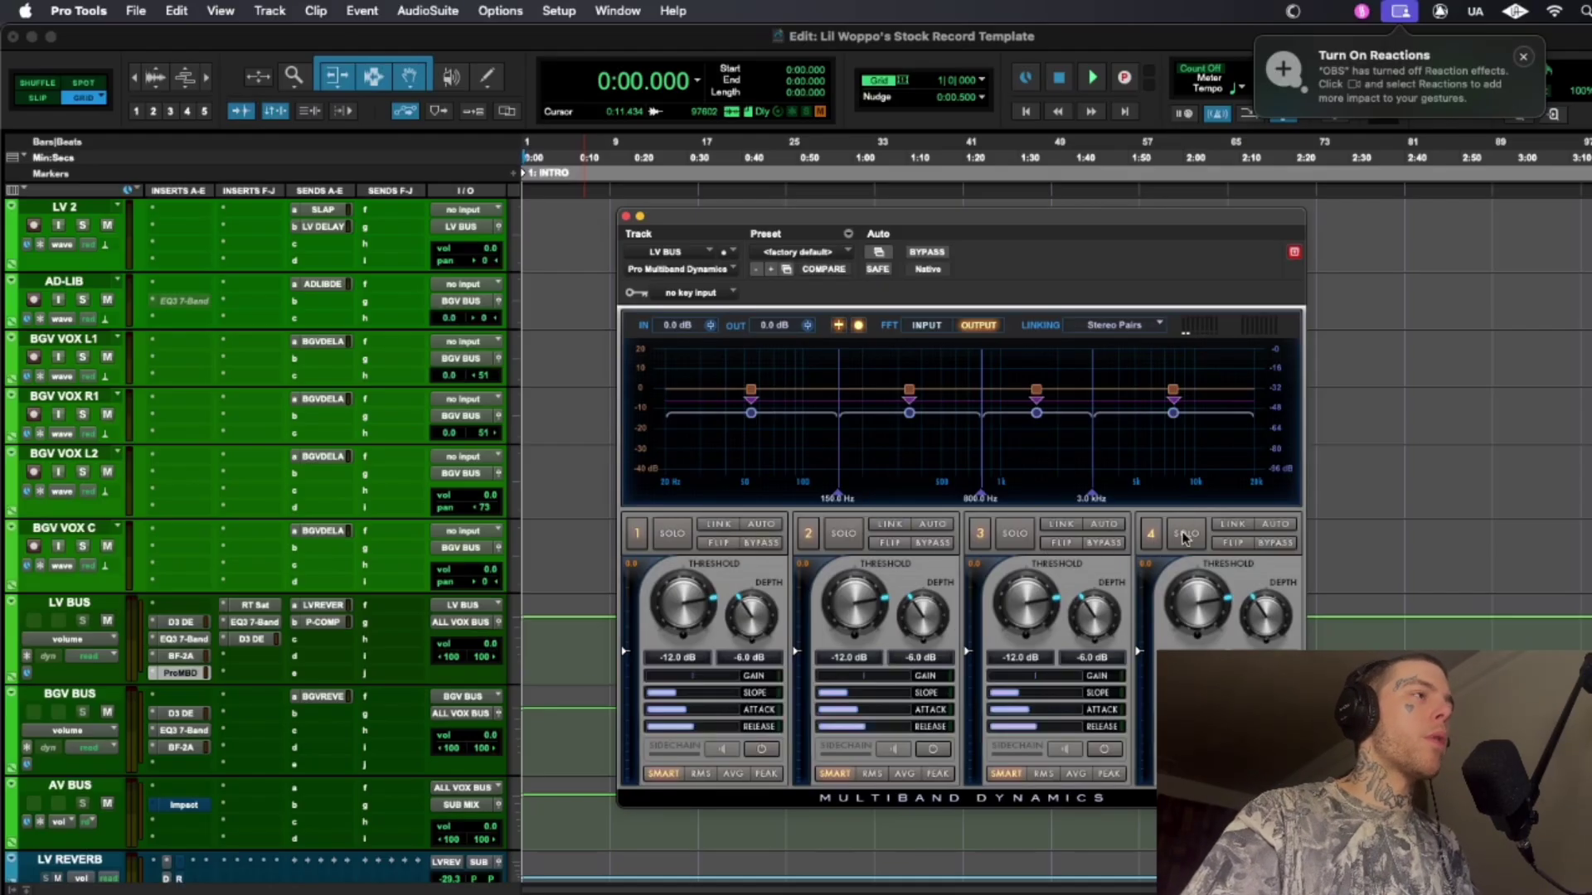
pyautogui.press('super+w')
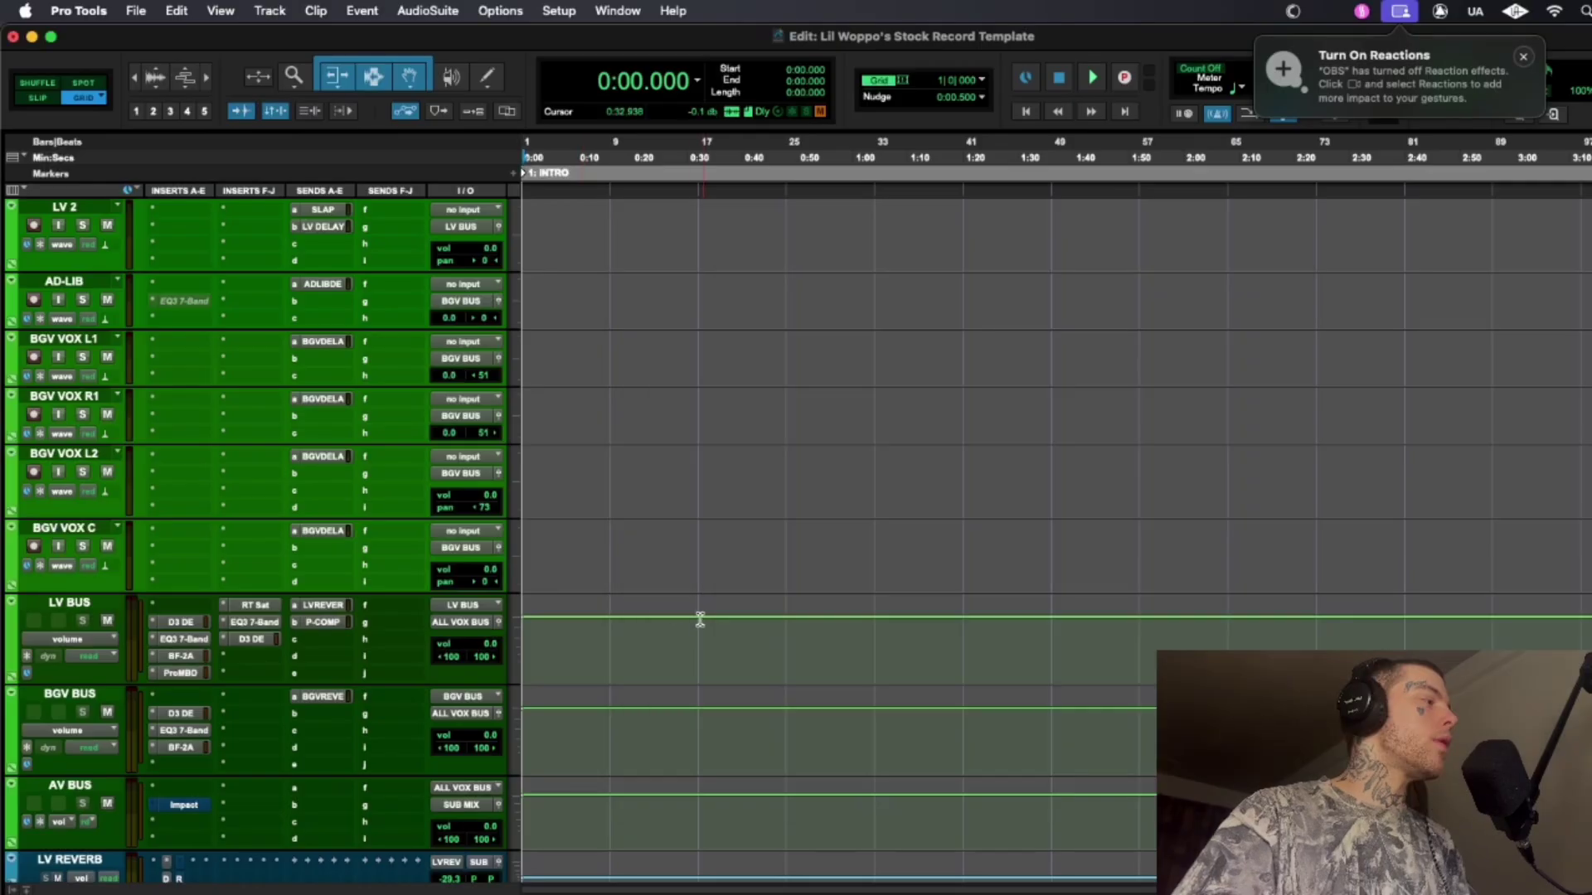
pyautogui.click(254, 606)
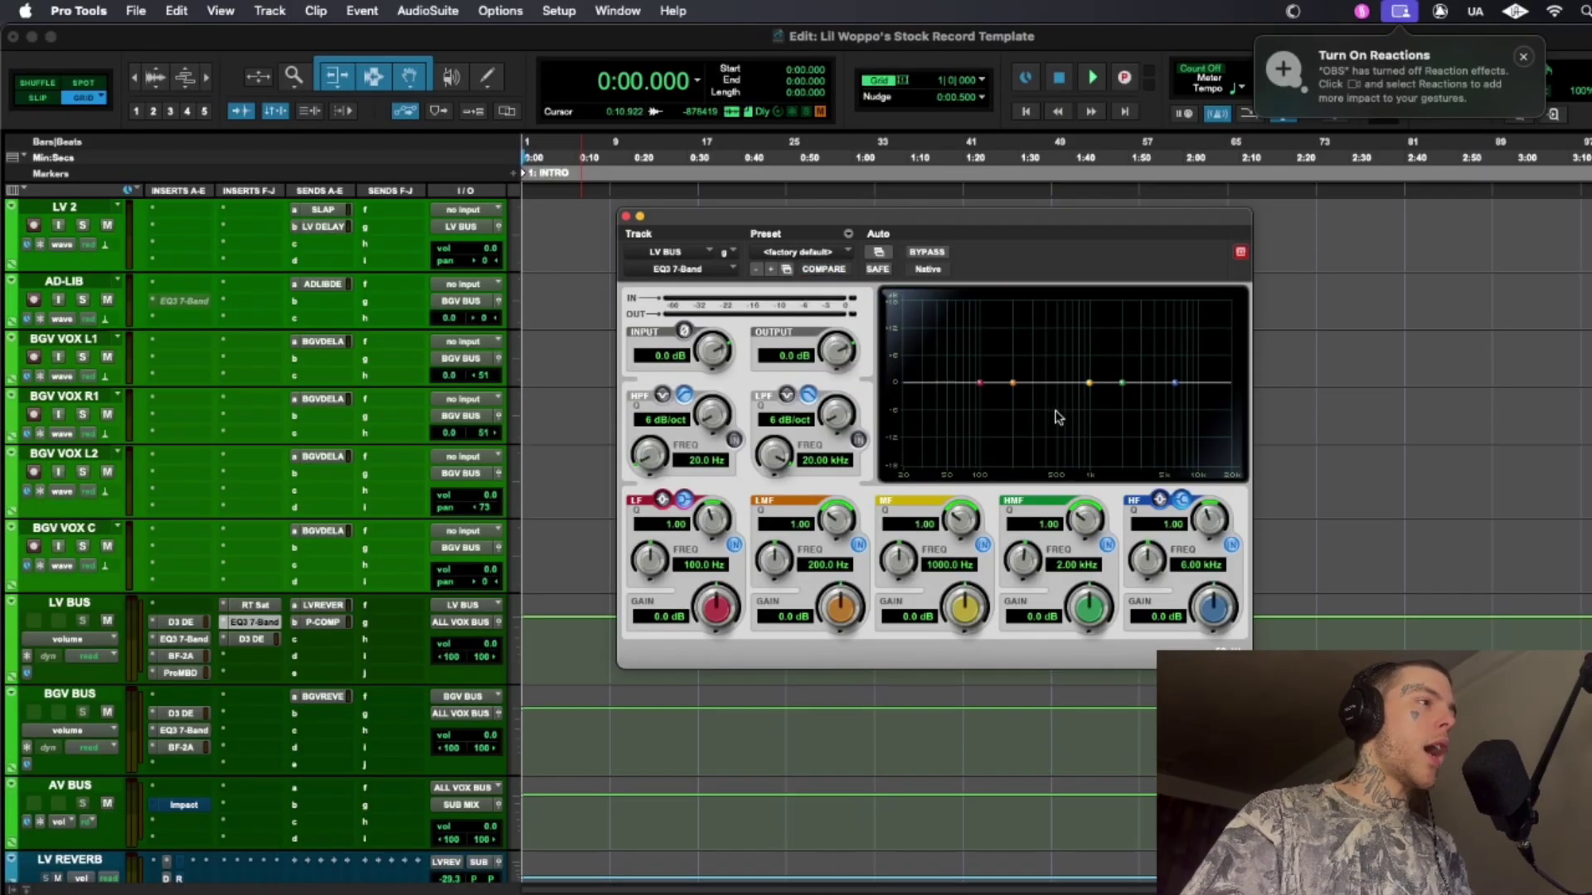
pyautogui.click(627, 216)
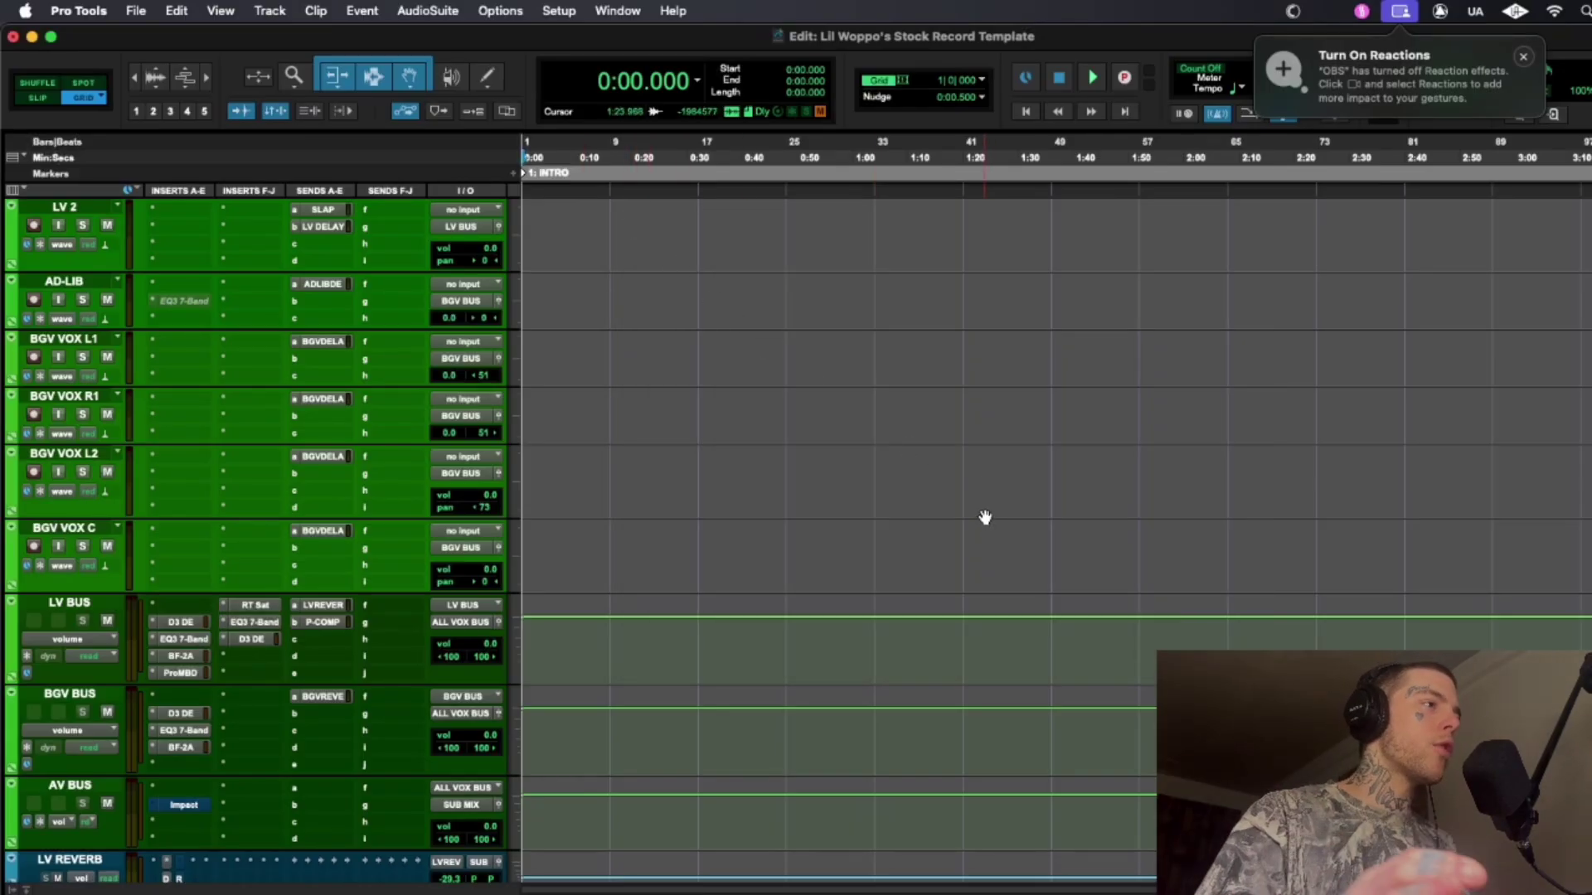
# - Set the range of the last de-esser on the LV BUS to -4.5 dB and close it
pyautogui.click(257, 640)
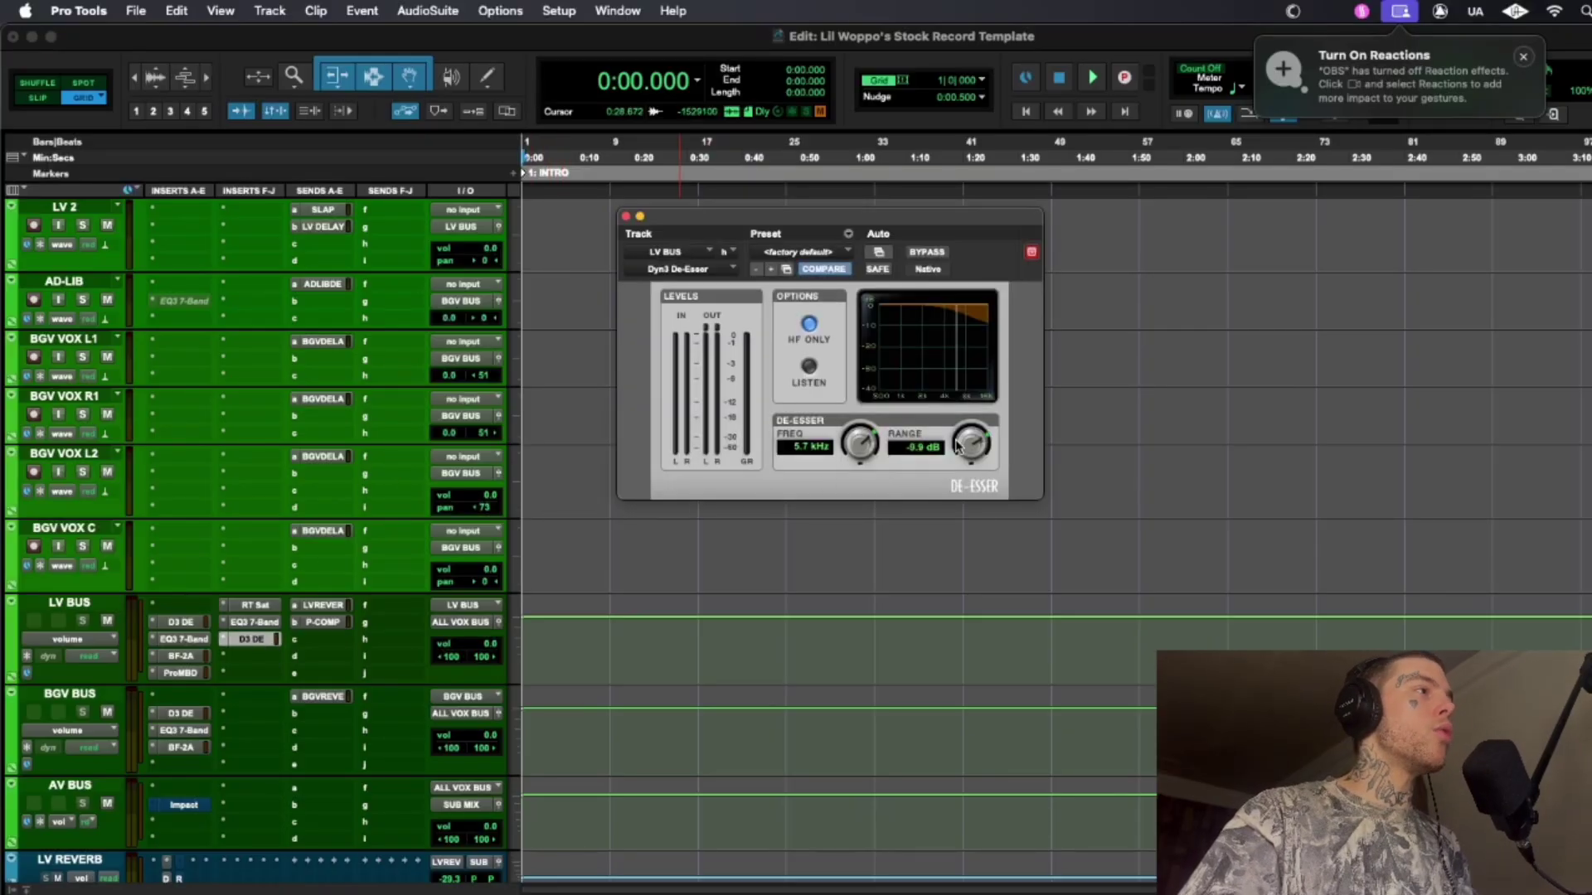
pyautogui.moveTo(970, 456); pyautogui.dragTo(974, 443)
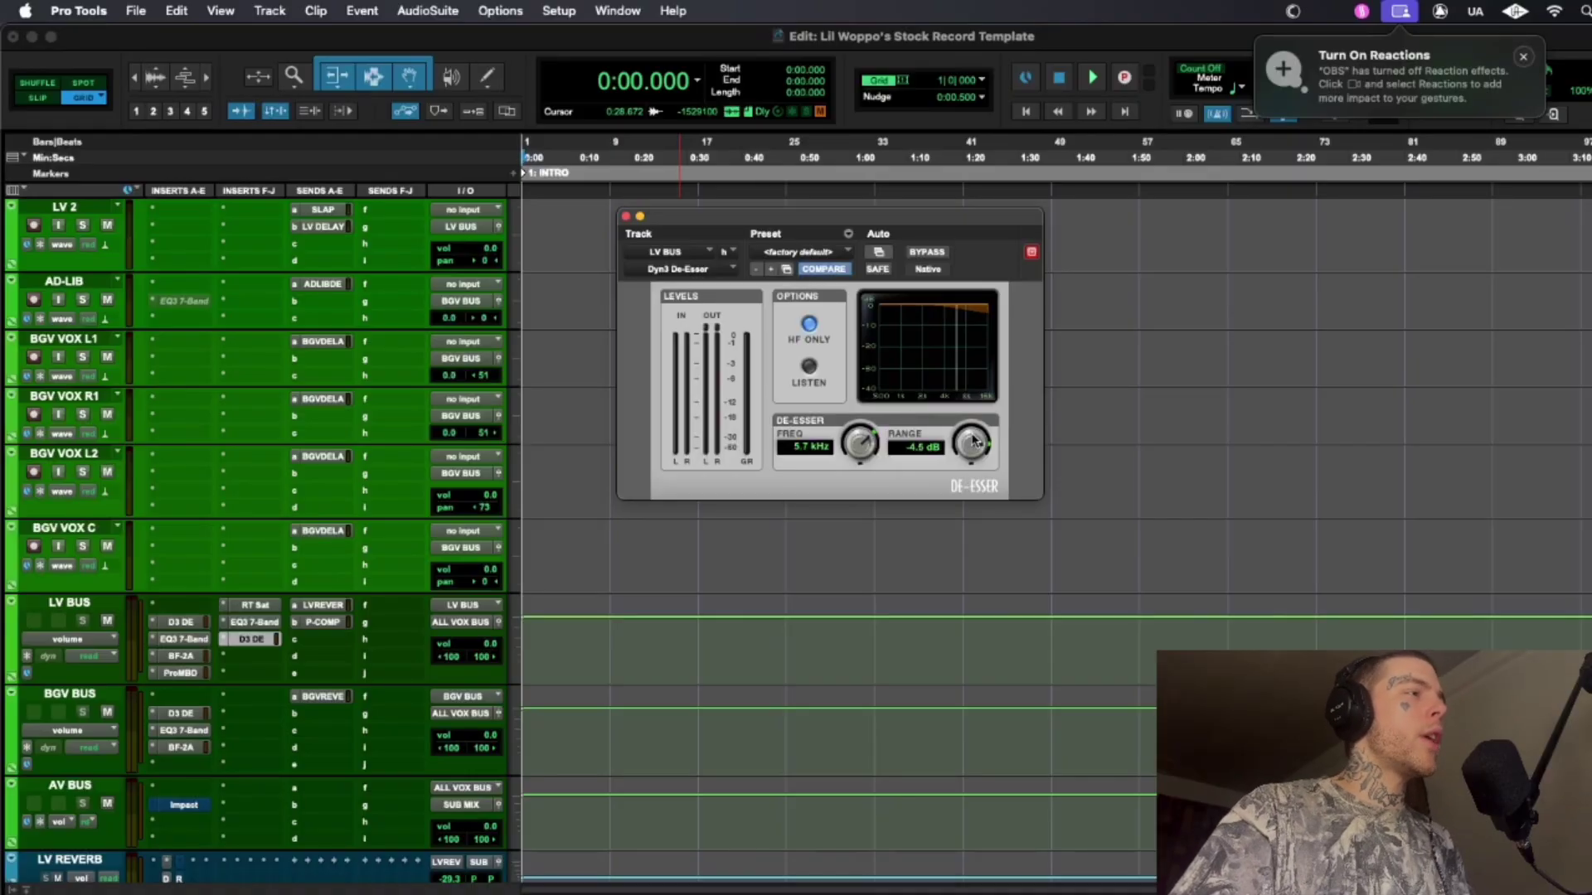
pyautogui.click(625, 216)
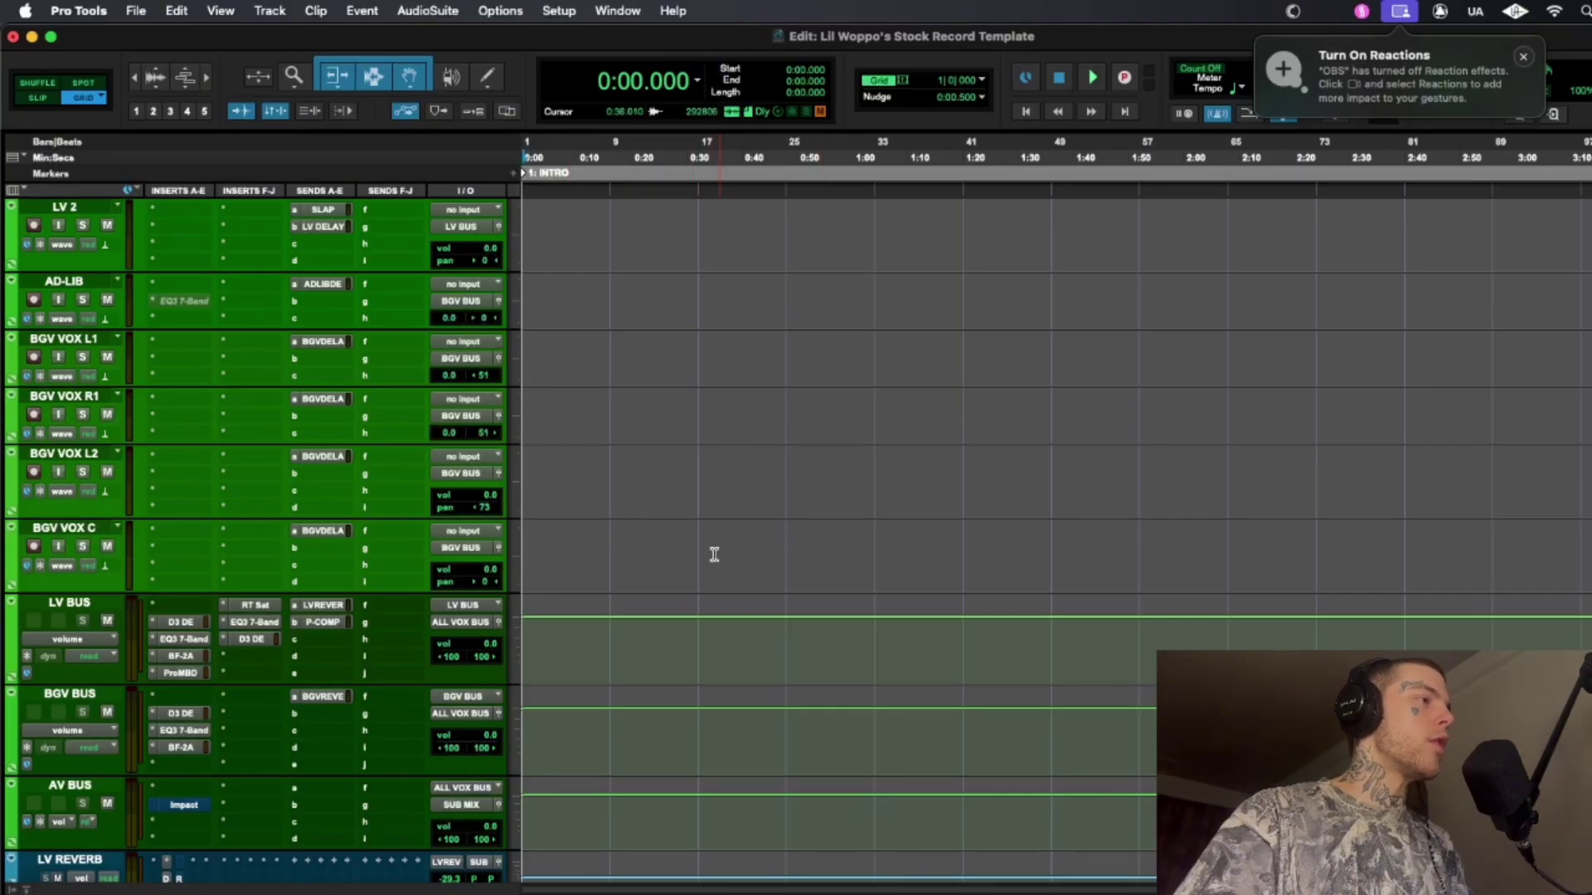
# - Examine the de-esser, EQ3 7-Band and BF-2A inserts on the BGV BUS
pyautogui.scroll(-3, 688, 522)
pyautogui.scroll(2, 746, 531)
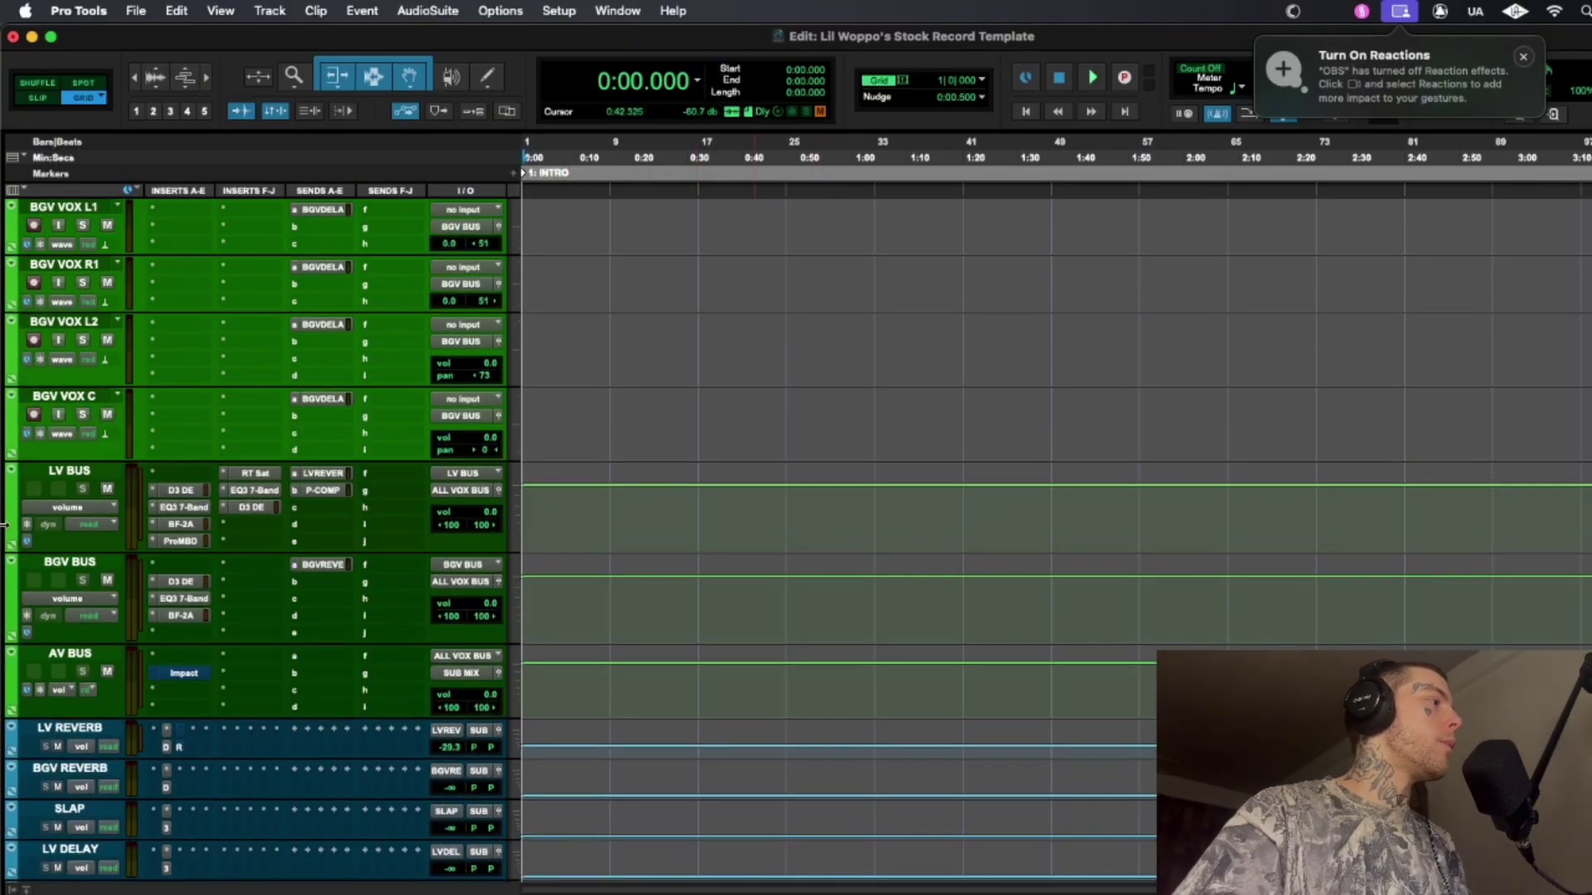
pyautogui.click(184, 582)
pyautogui.click(192, 598)
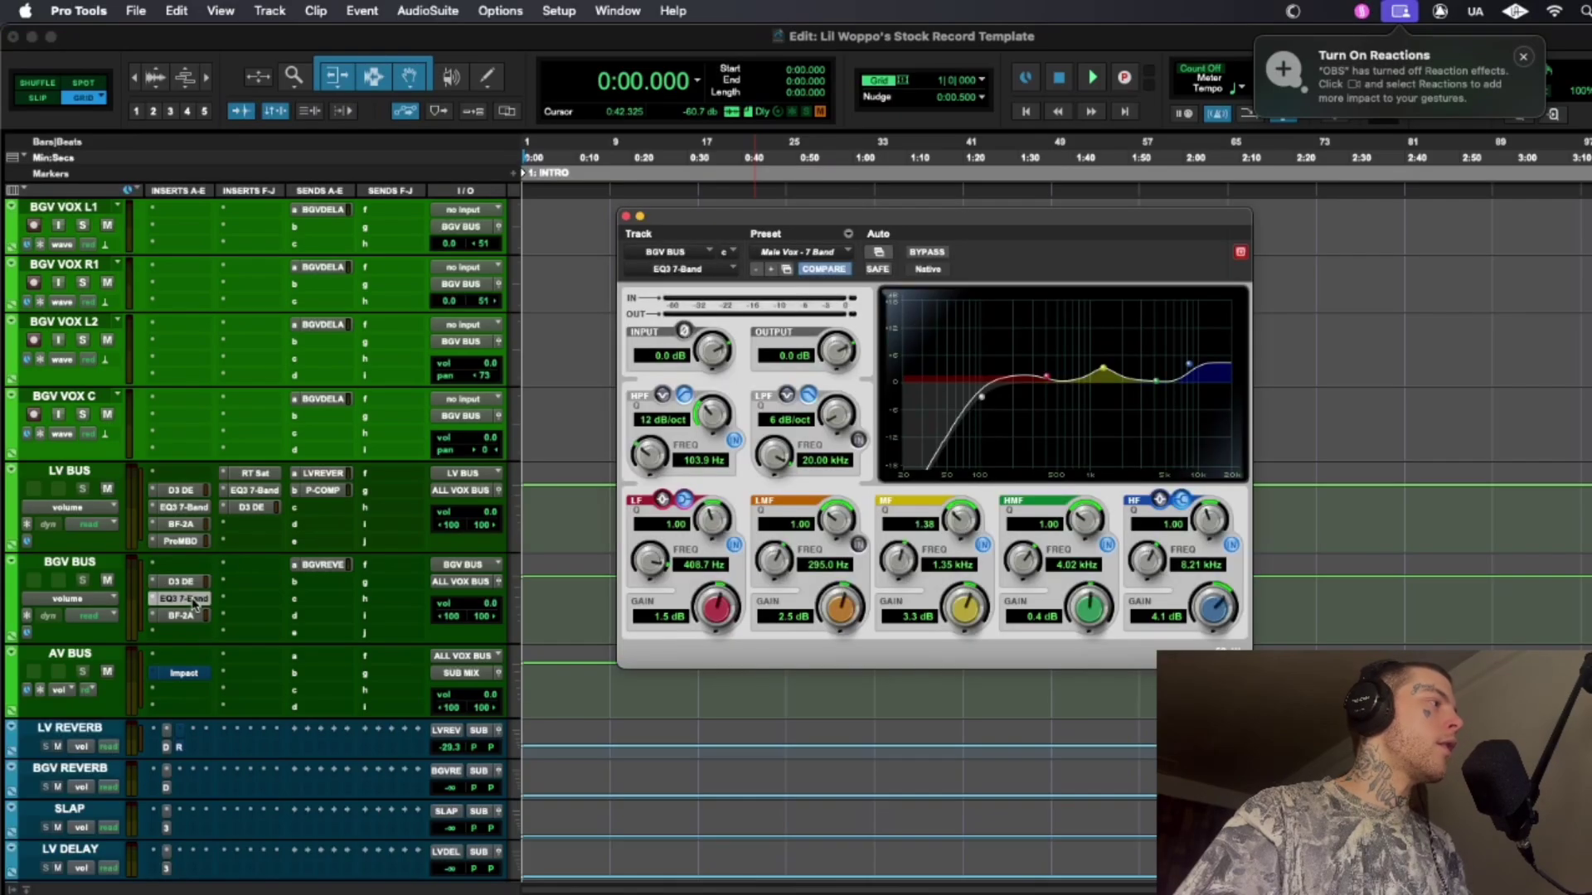
pyautogui.click(183, 617)
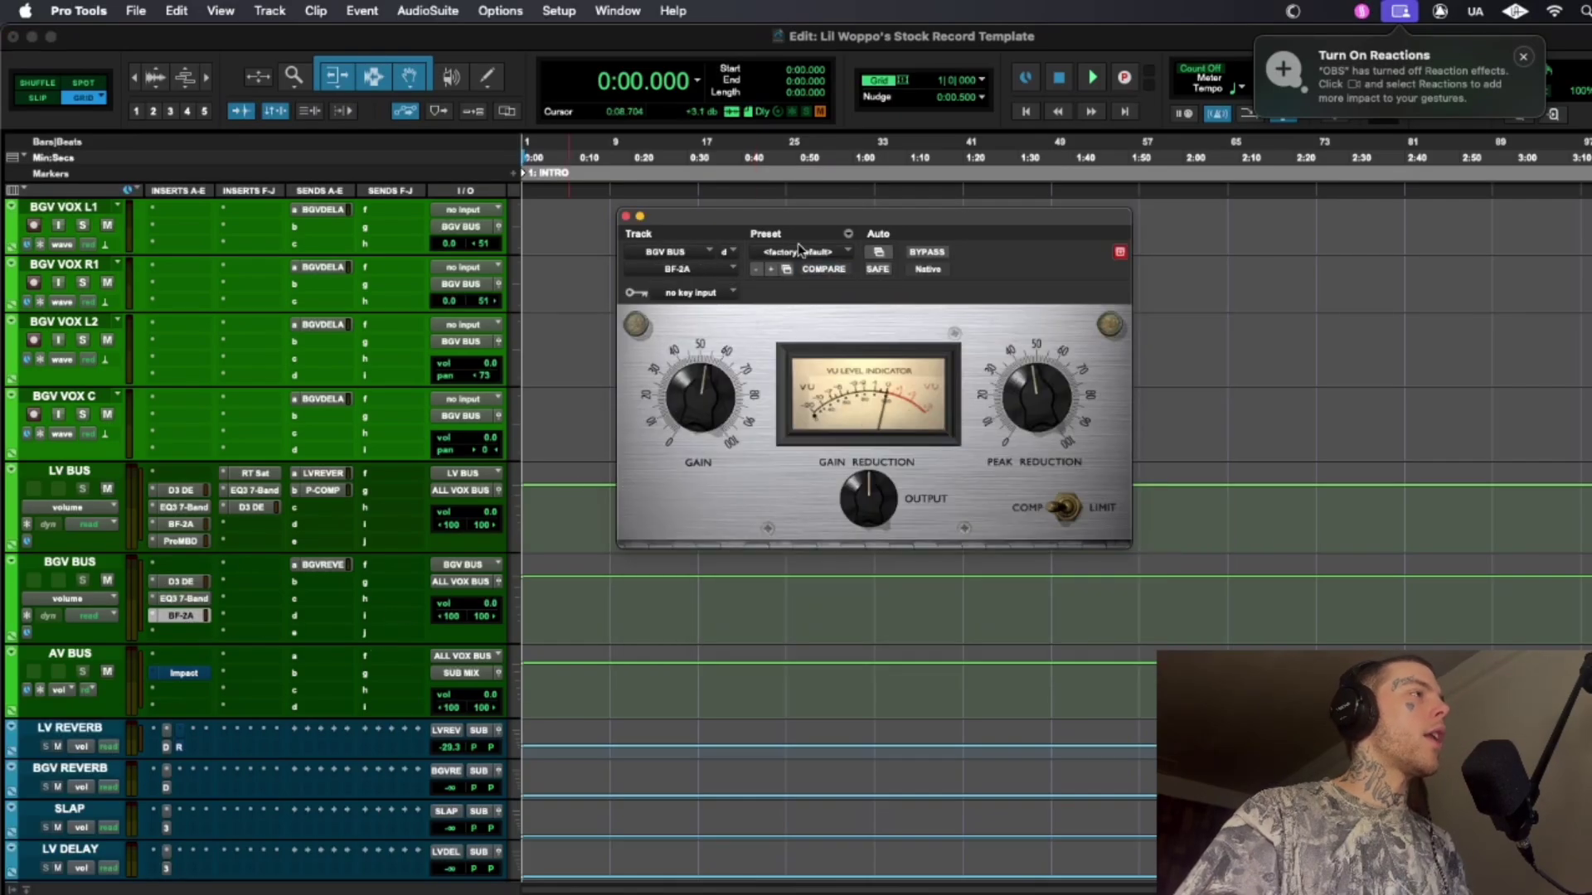
pyautogui.click(627, 218)
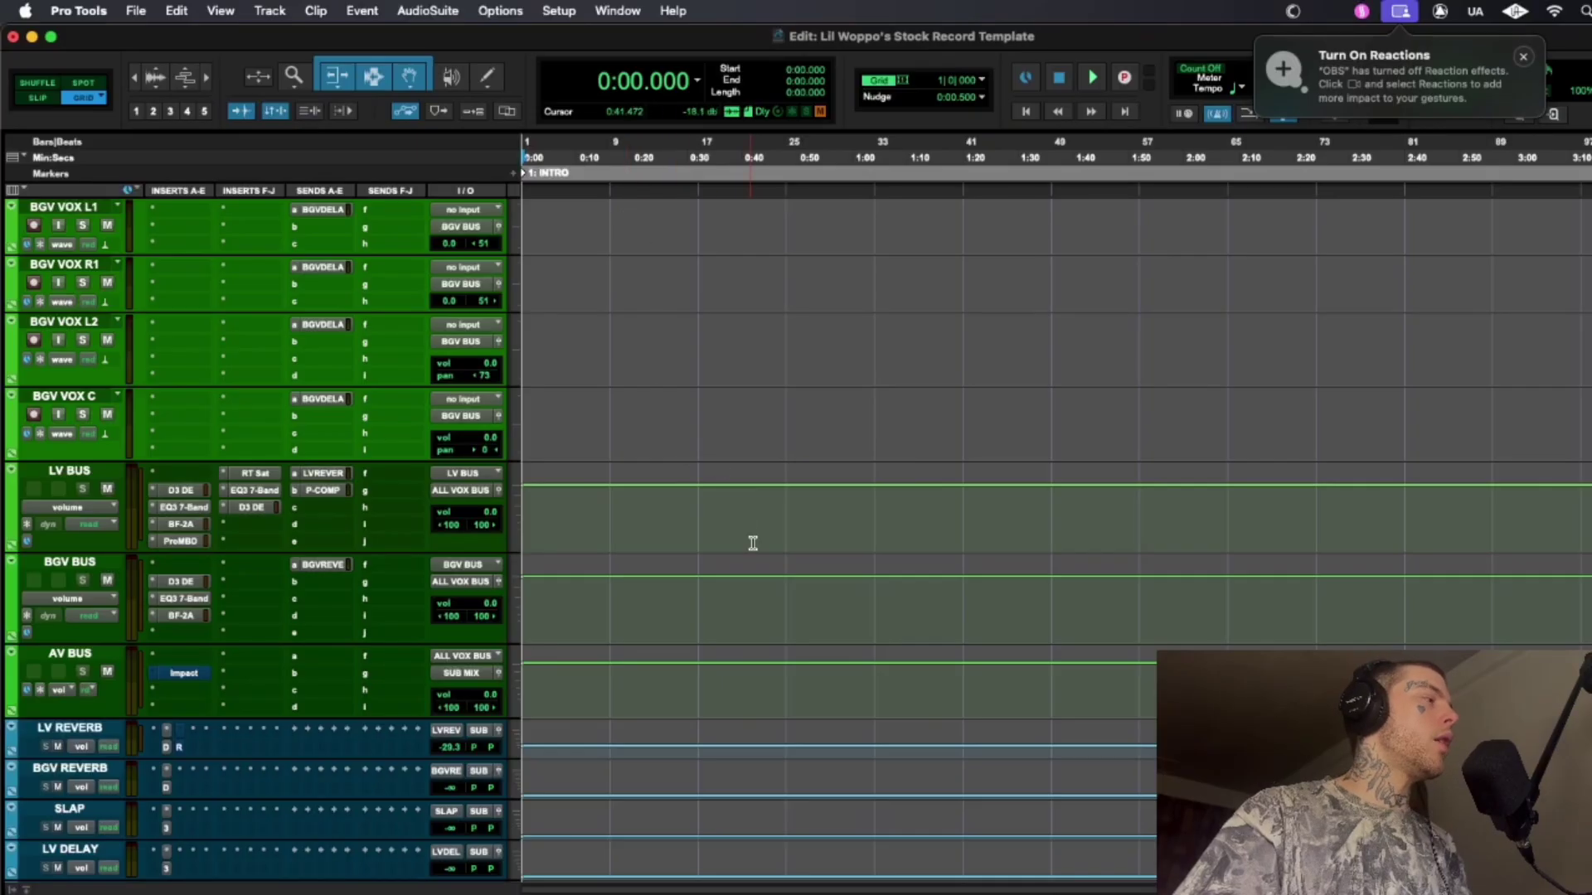
# - Take the Impact compressor on the AV BUS out of bypass and open its settings
pyautogui.scroll(-2, 310, 564)
pyautogui.rightClick(192, 563)
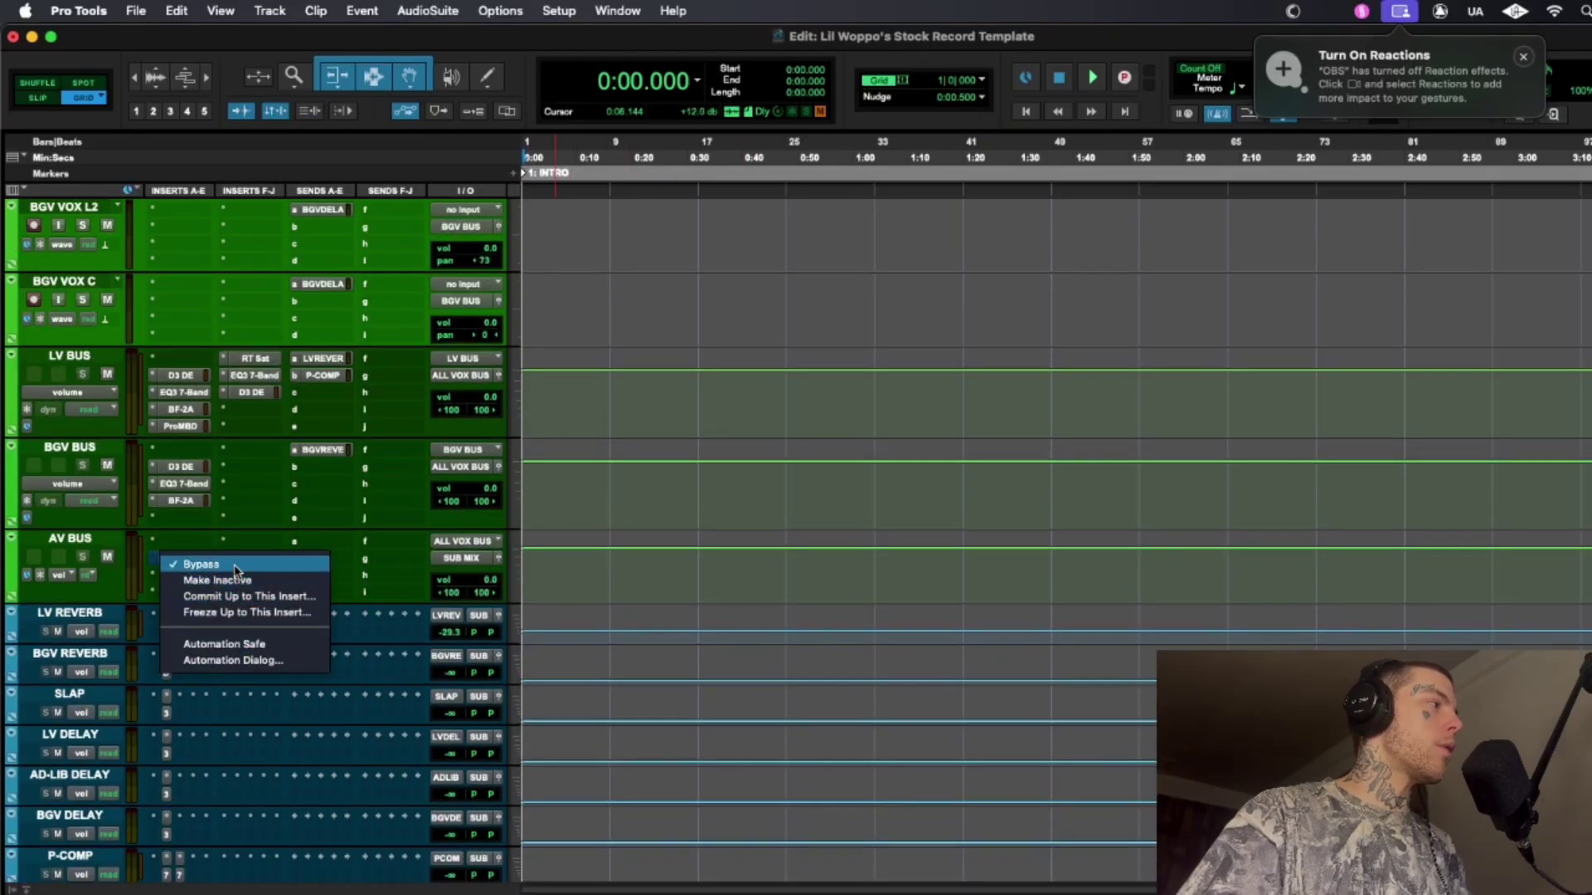
pyautogui.click(239, 566)
pyautogui.click(176, 561)
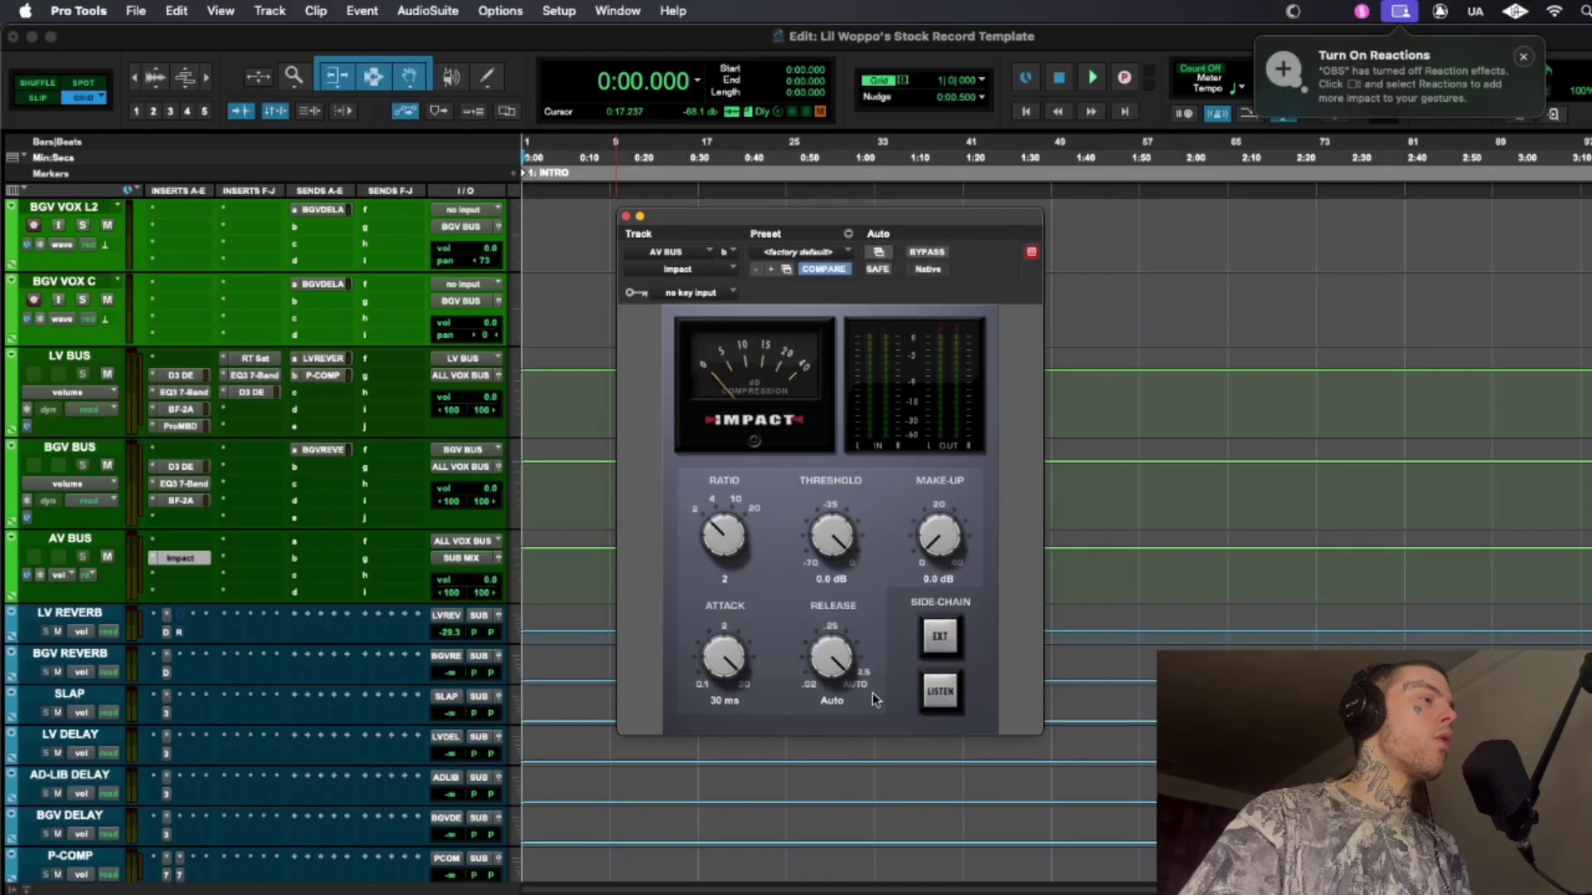
# - Try a threshold of -21.0 dB on the AV BUS Impact compressor, reset it to default and close the plug-in
pyautogui.moveTo(825, 537); pyautogui.dragTo(823, 582)
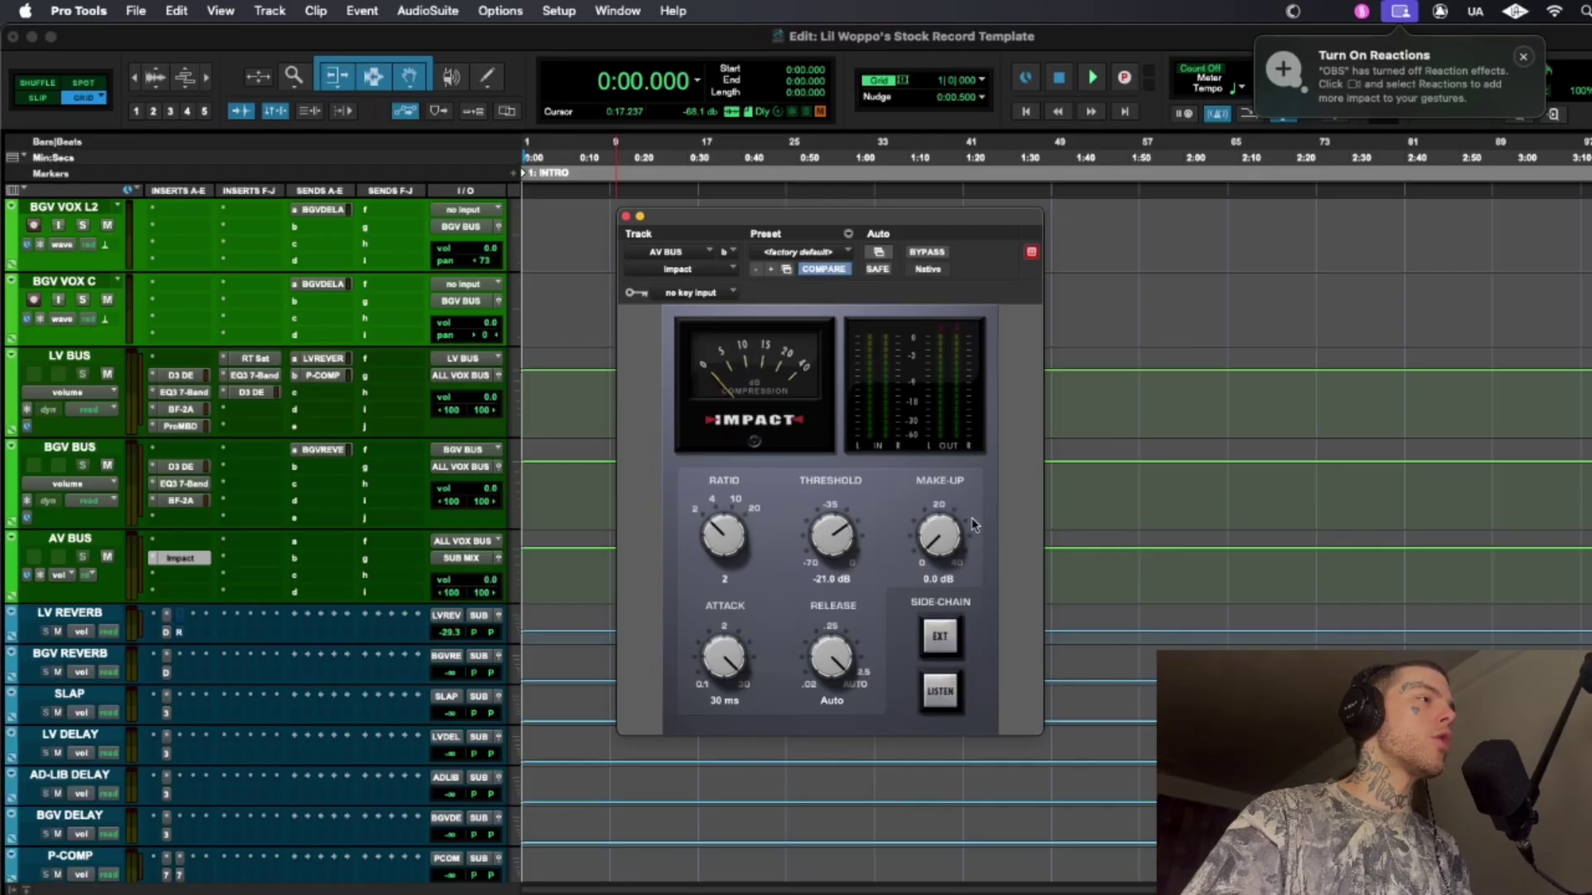
pyautogui.moveTo(929, 547); pyautogui.dragTo(929, 603)
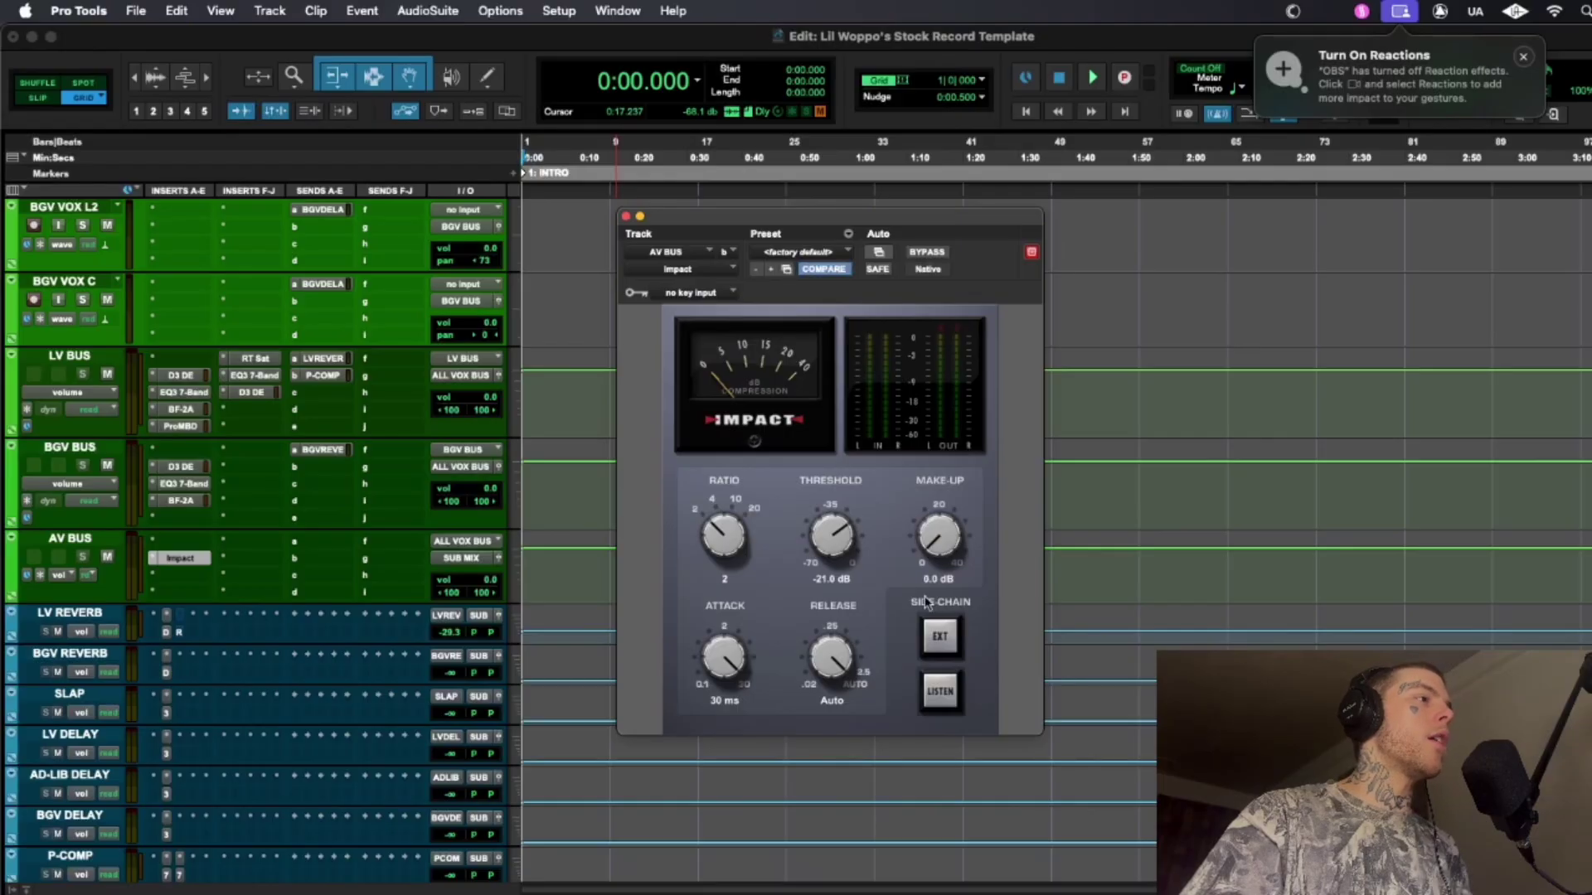
pyautogui.keyDown('alt'); pyautogui.click(832, 537); pyautogui.keyUp('alt')
pyautogui.press('space')
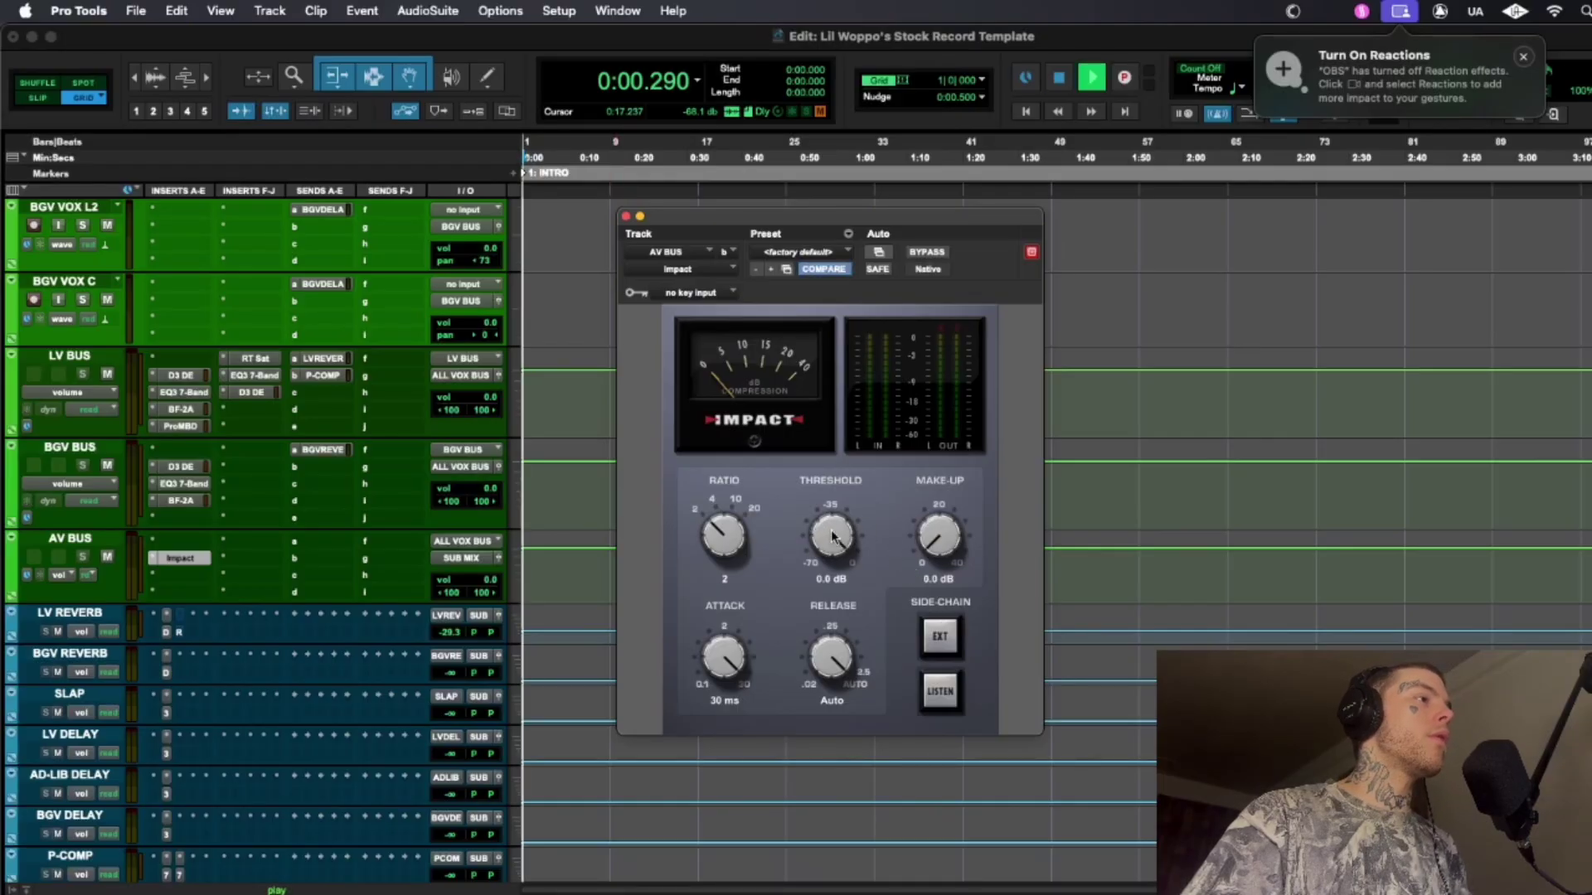
pyautogui.click(626, 217)
pyautogui.press('space')
# - Make the Impact compressor insert on the AV BUS inactive
pyautogui.rightClick(166, 558)
pyautogui.click(248, 584)
# - Activate the EQ3 7-Band insert on the AD-LIB track and open its settings
pyautogui.scroll(10, 730, 494)
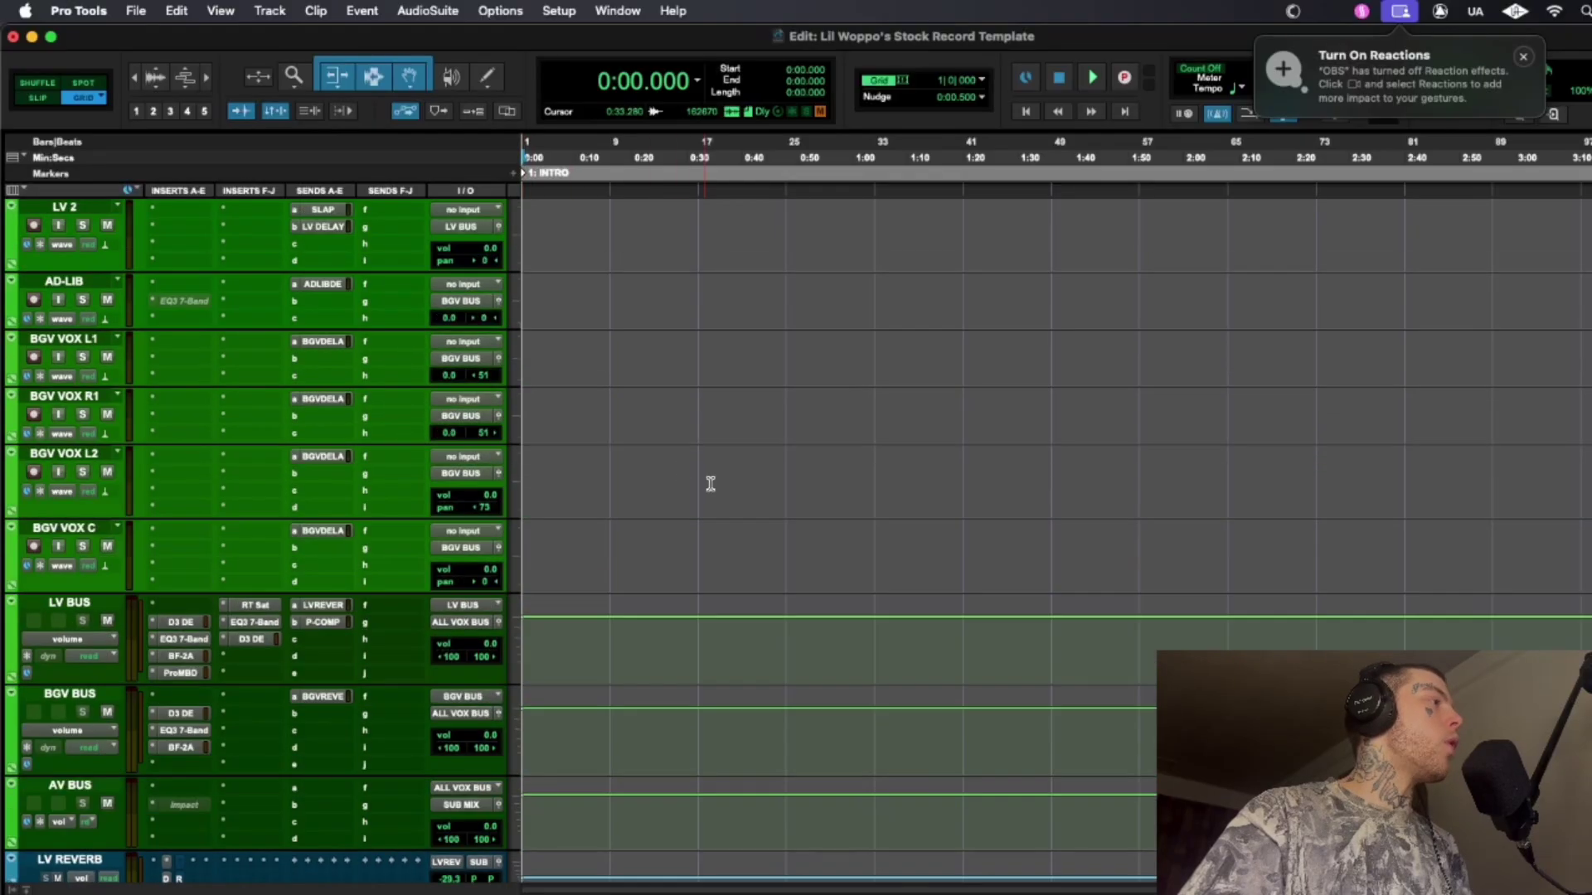
pyautogui.scroll(-2, 729, 494)
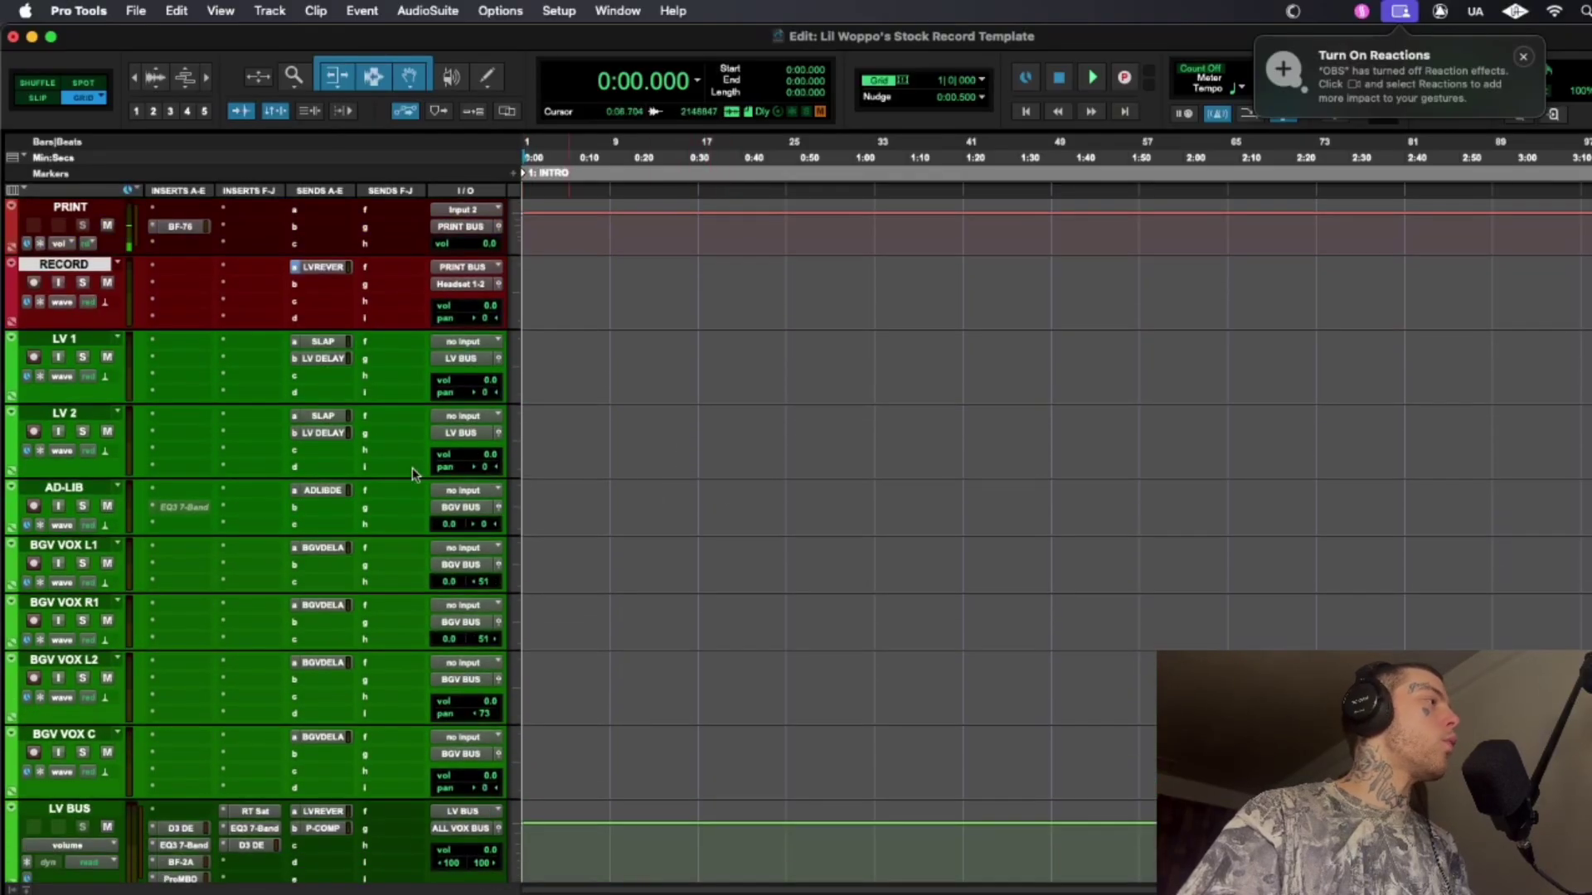
pyautogui.rightClick(177, 501)
pyautogui.click(208, 527)
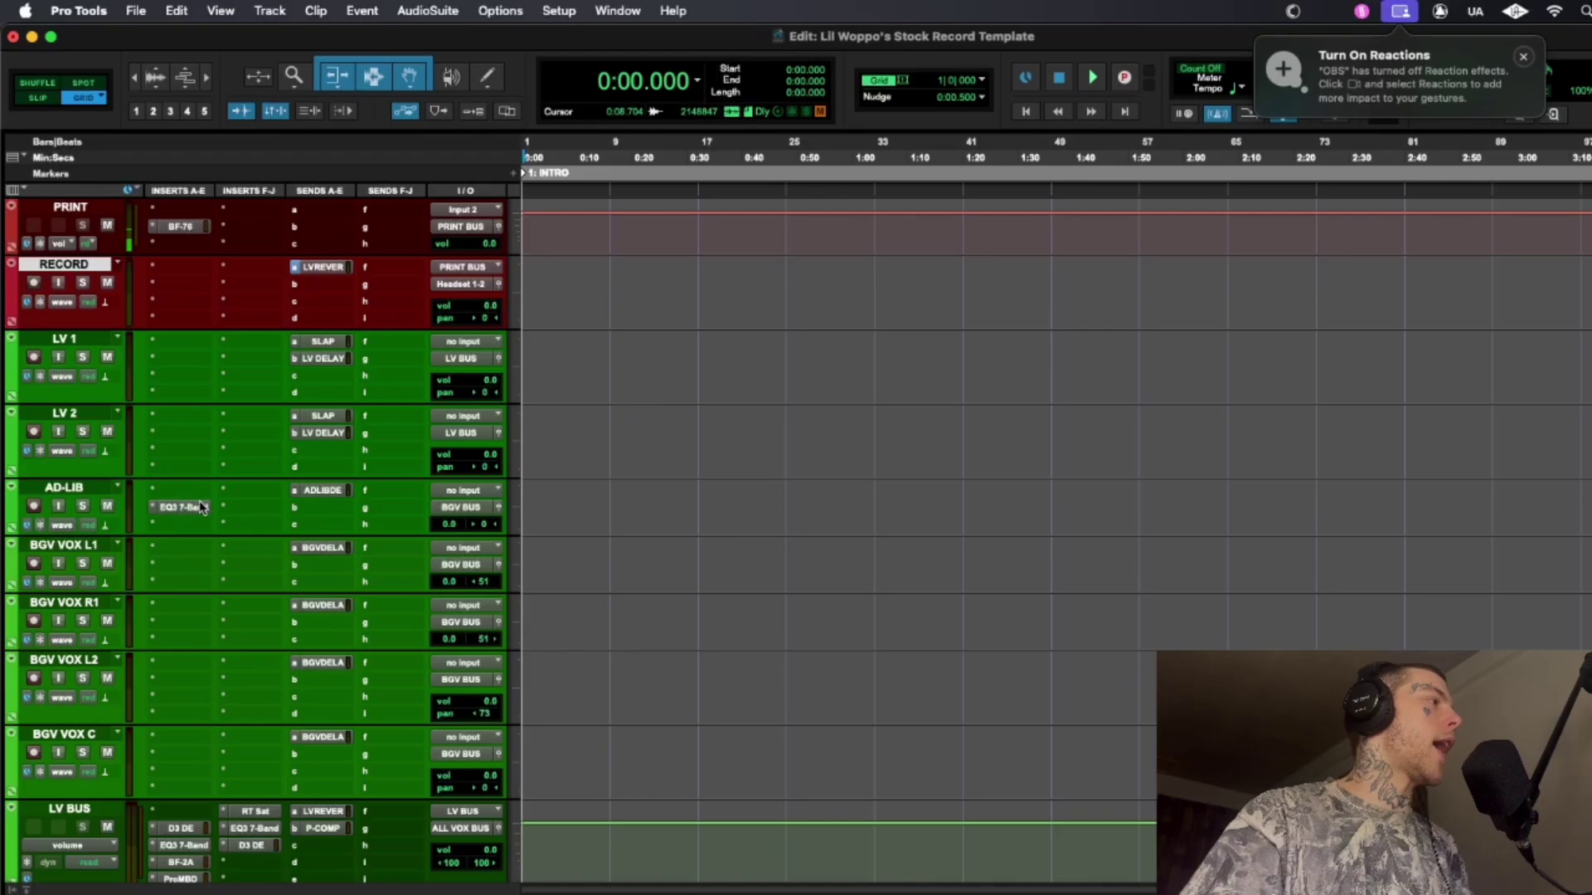
pyautogui.click(200, 507)
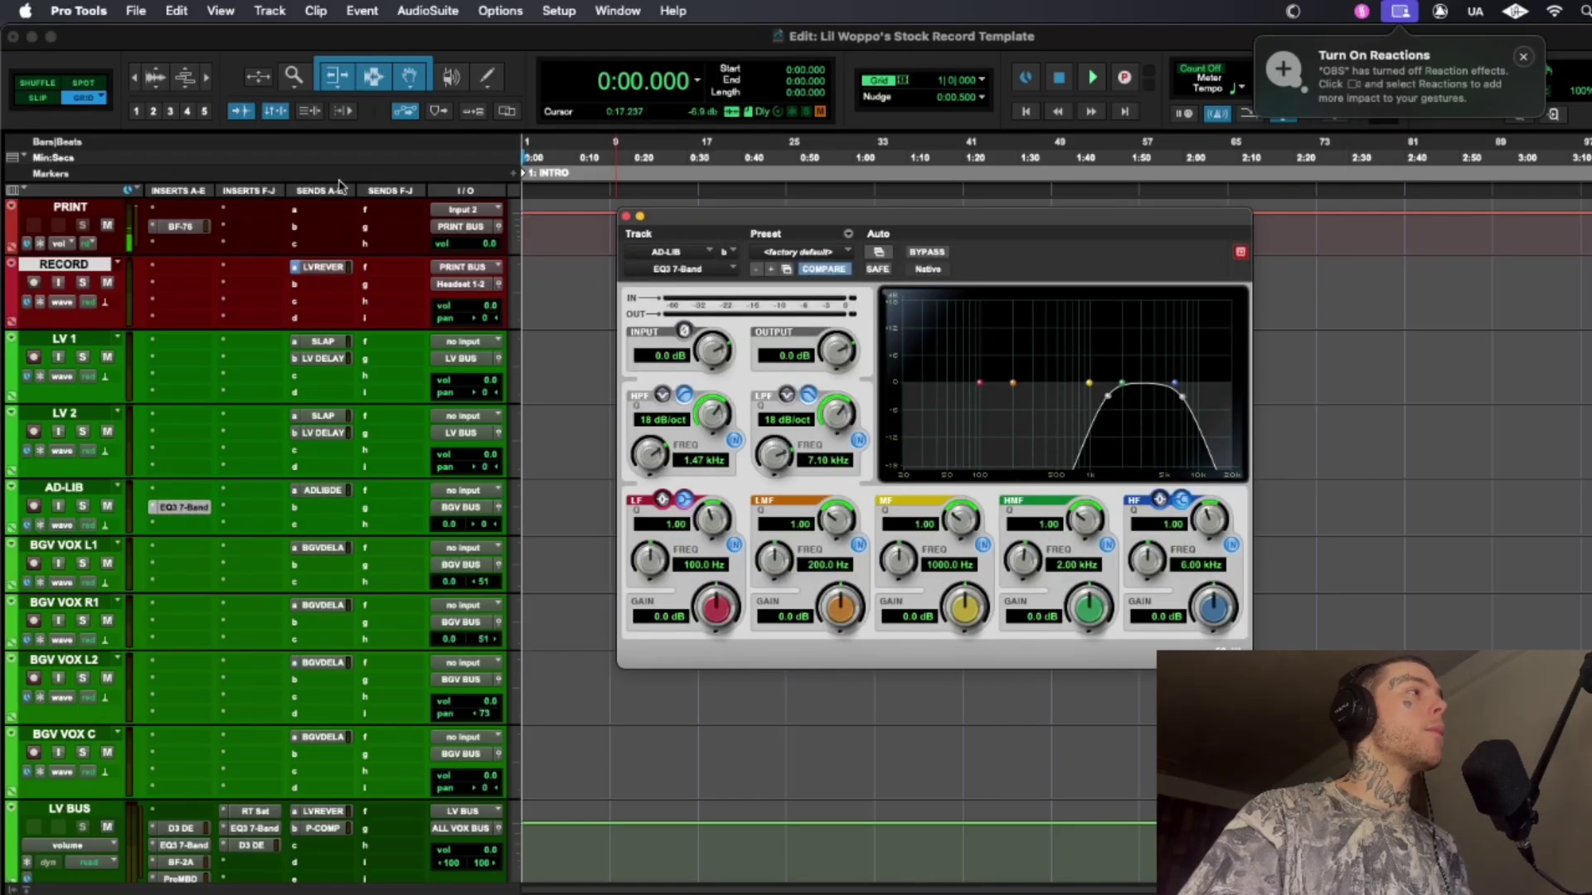
# - Close the EQ3 7-Band settings and bypass that insert on the AD-LIB track
pyautogui.click(626, 217)
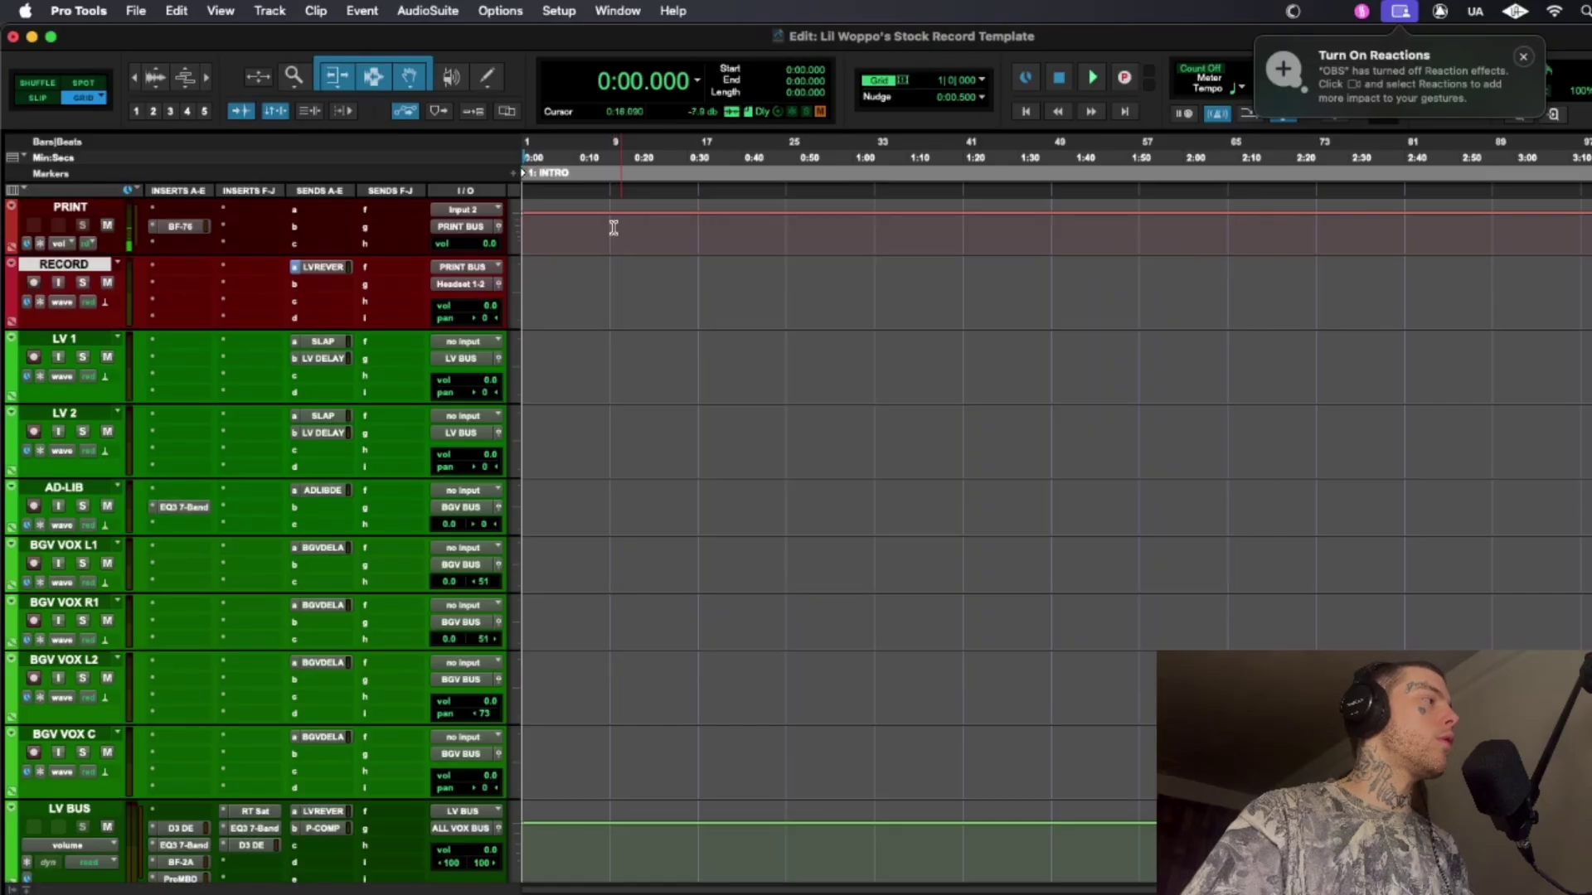
pyautogui.rightClick(165, 500)
pyautogui.click(235, 508)
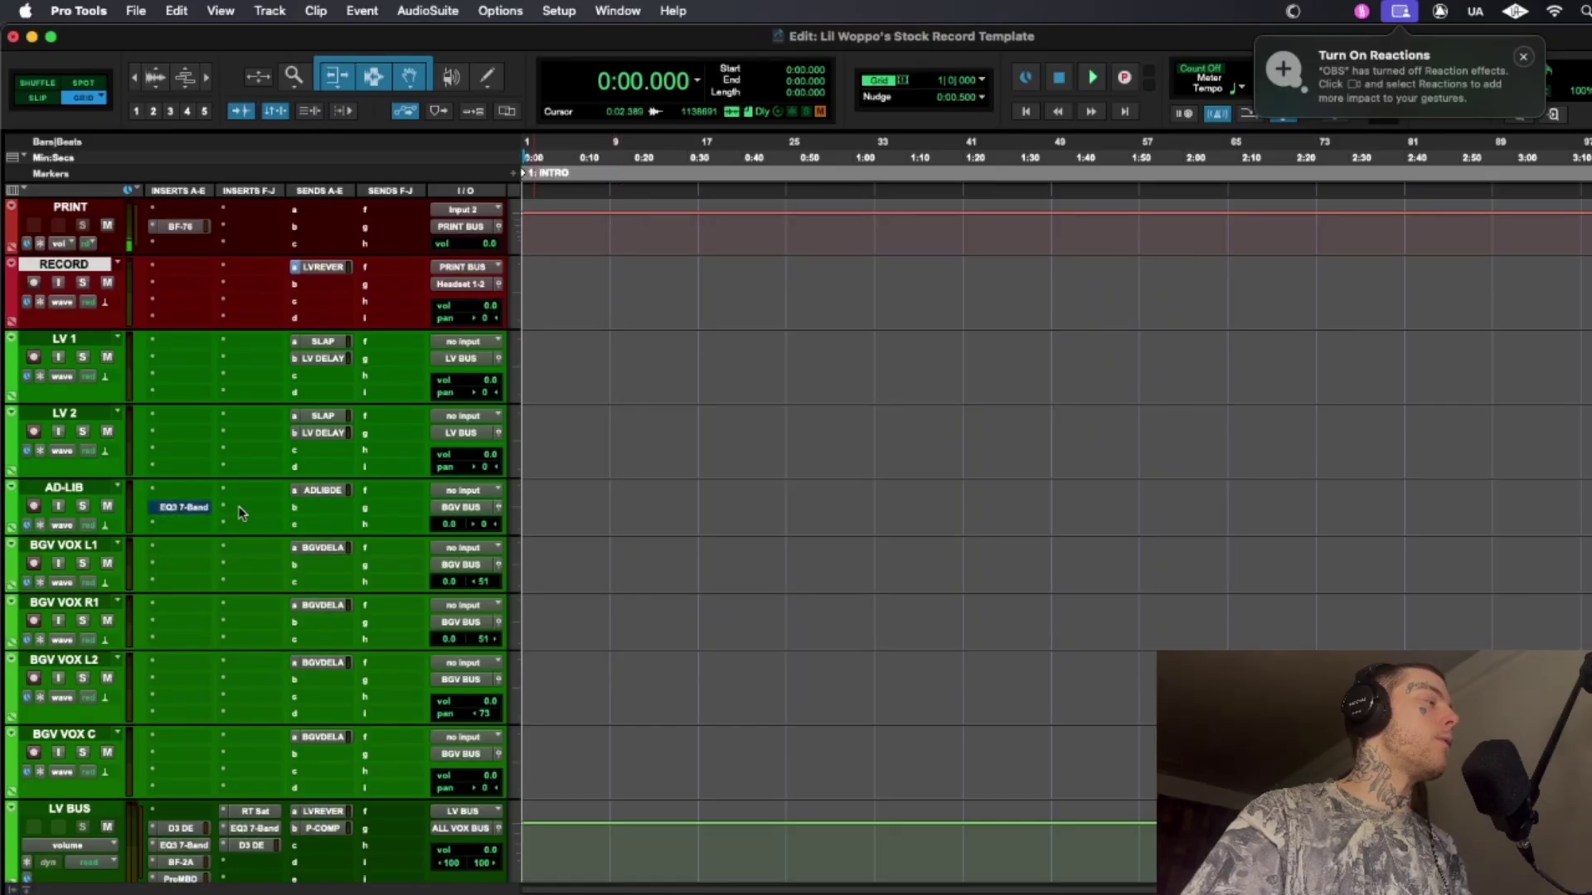
# - Review the D-Verb settings on the LV REVERB and BGV REVERB tracks, closing each plug-in window
pyautogui.scroll(-10, 749, 578)
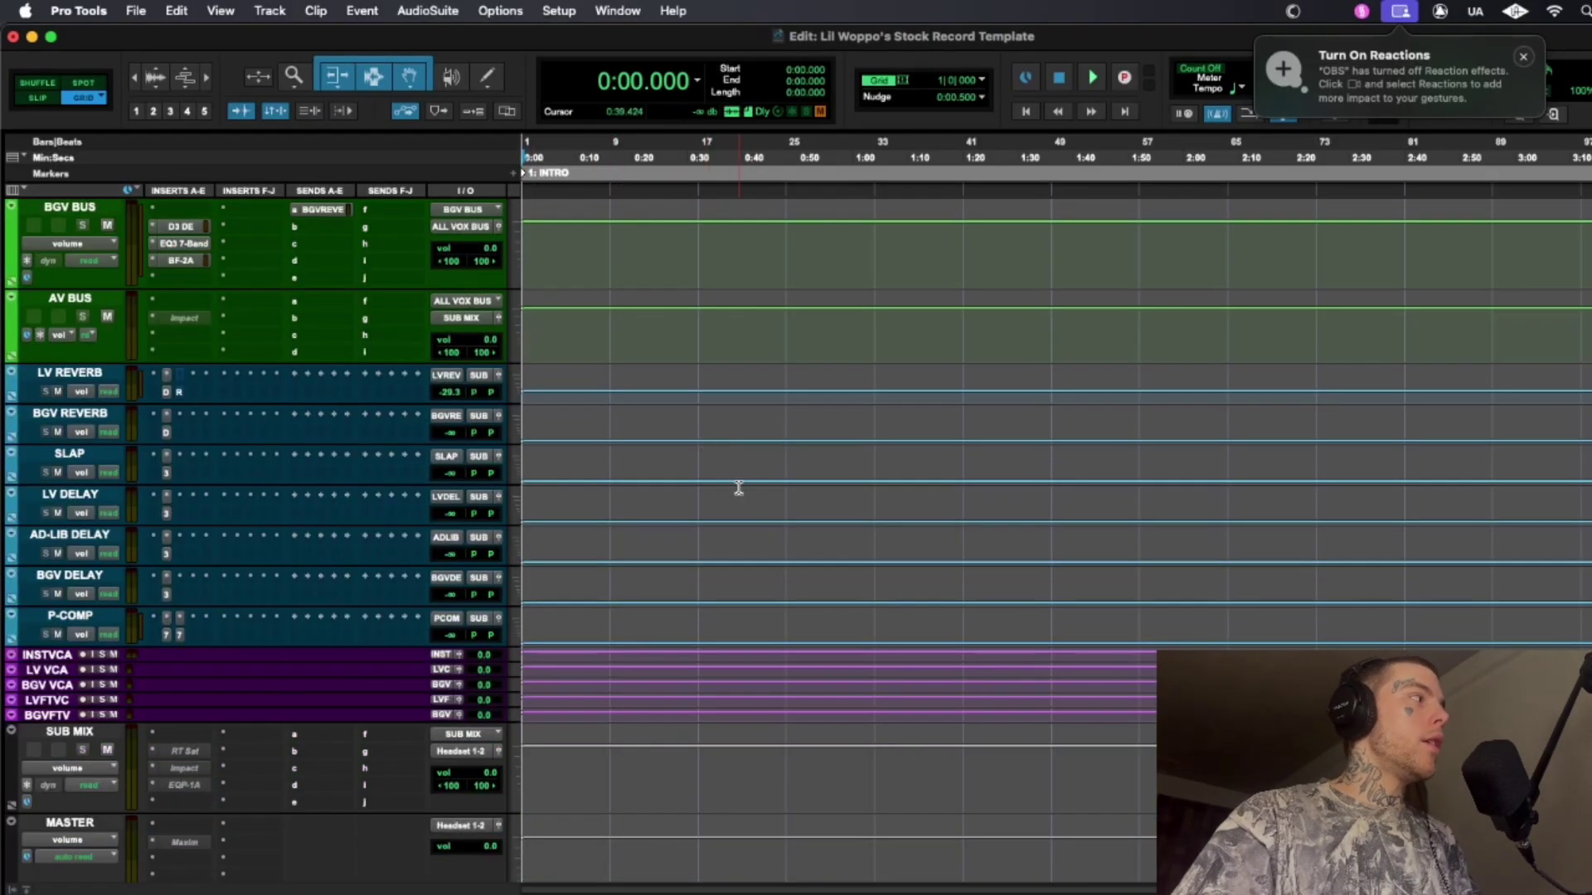
pyautogui.click(165, 393)
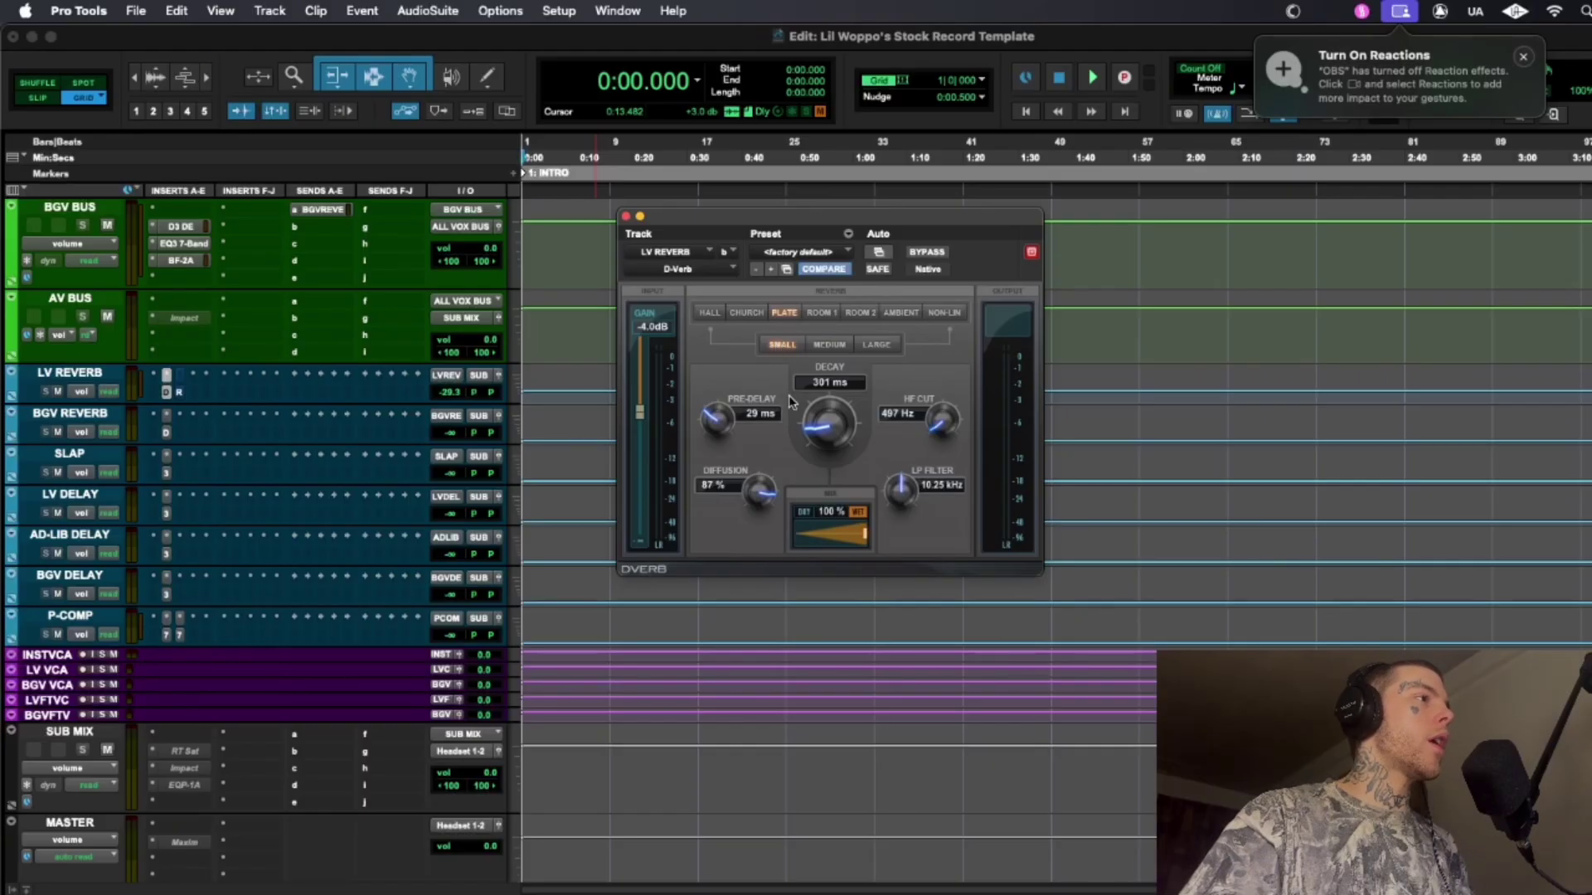
pyautogui.click(626, 217)
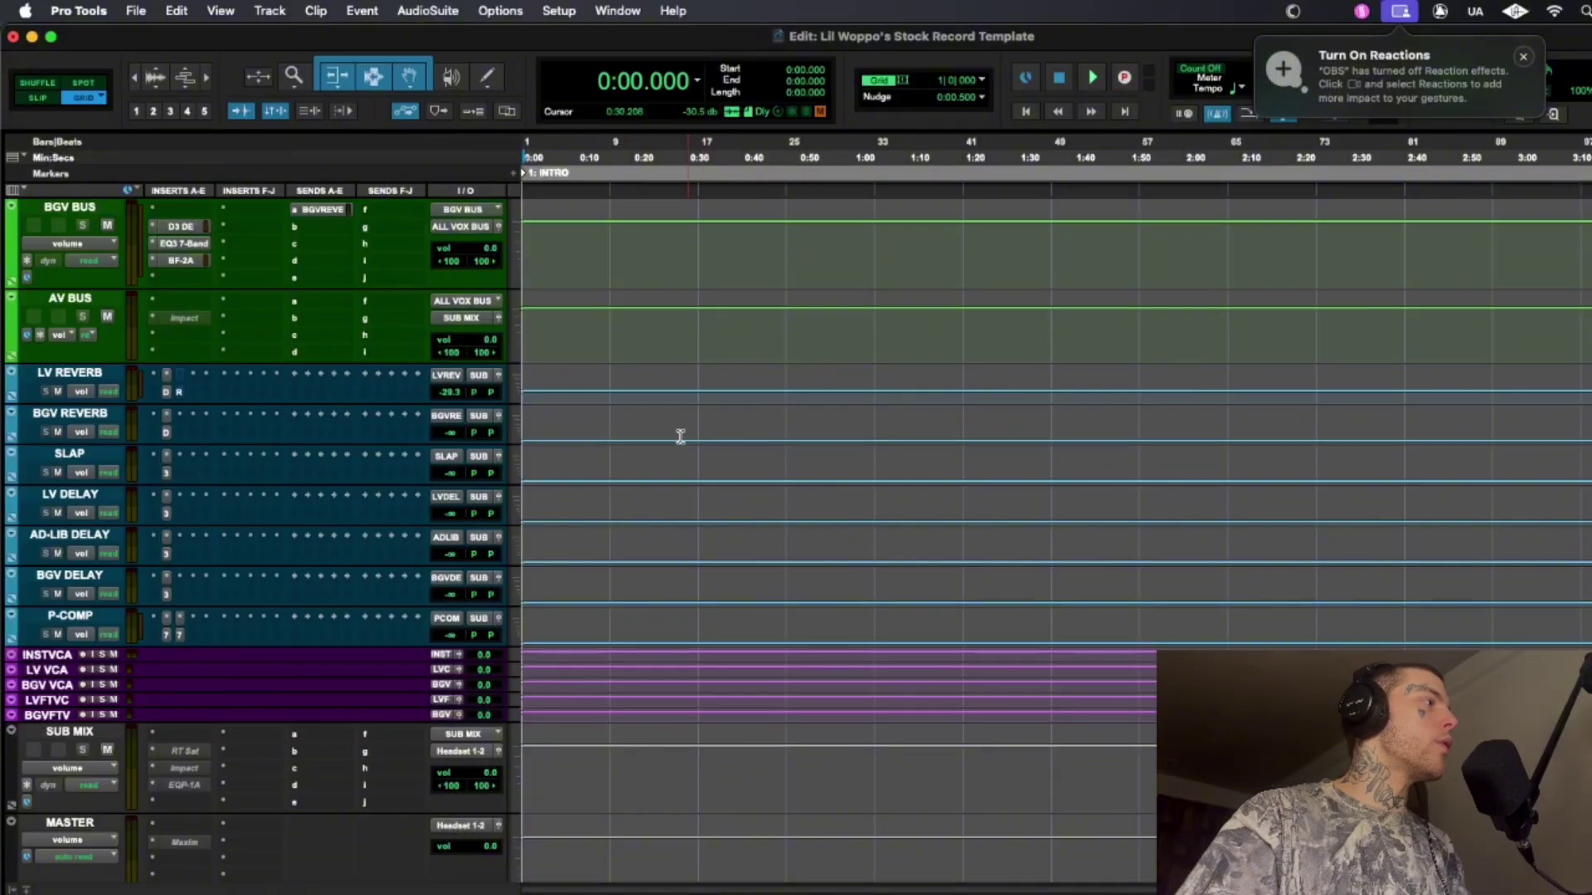
pyautogui.click(165, 433)
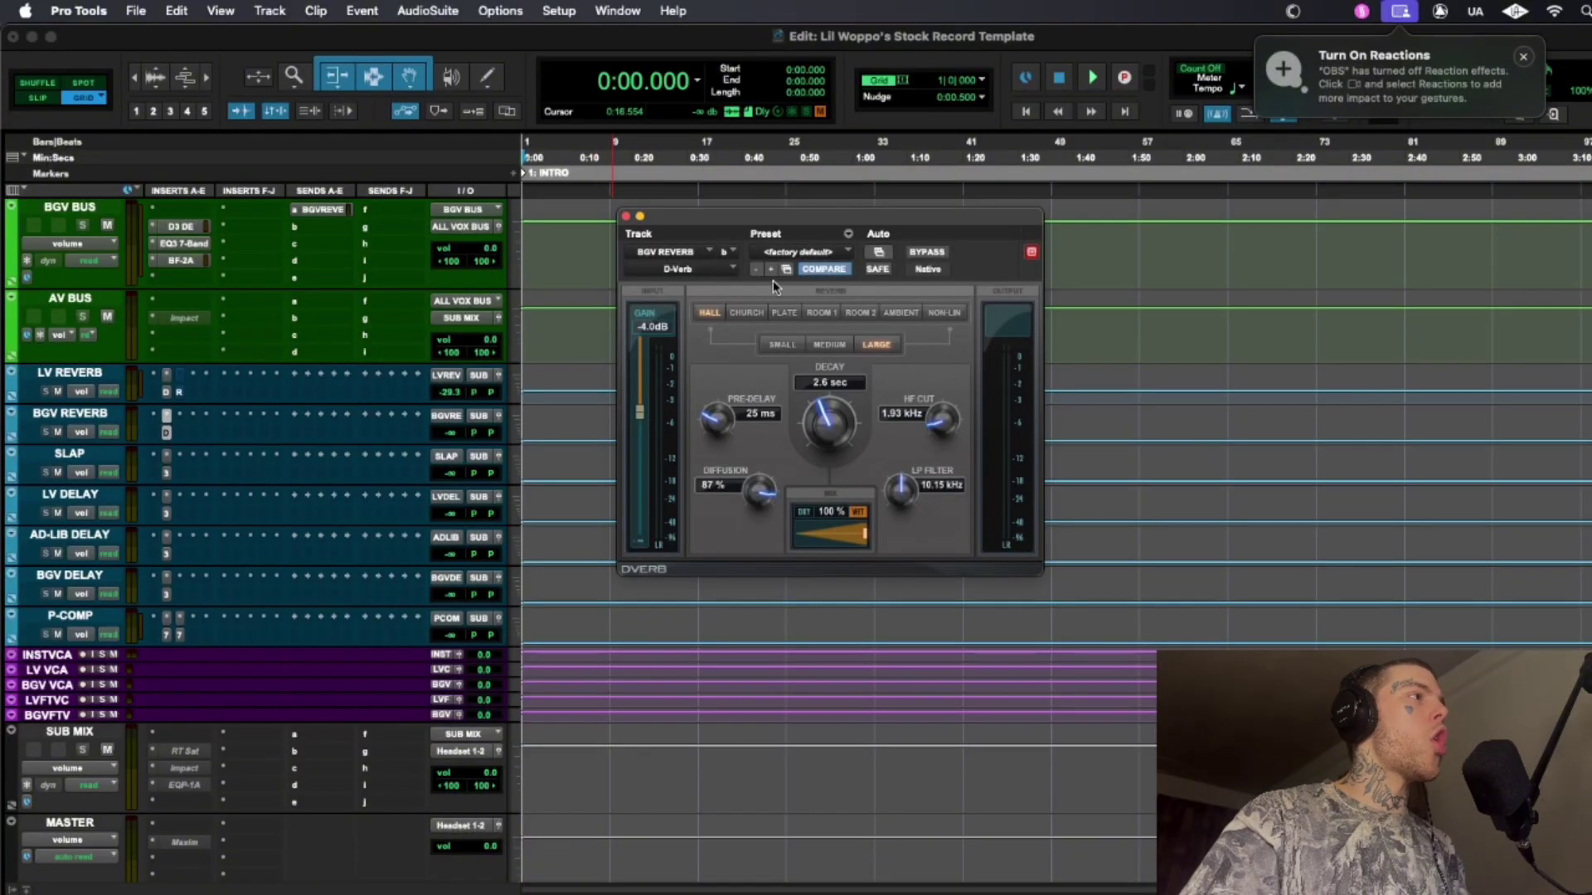
pyautogui.click(626, 216)
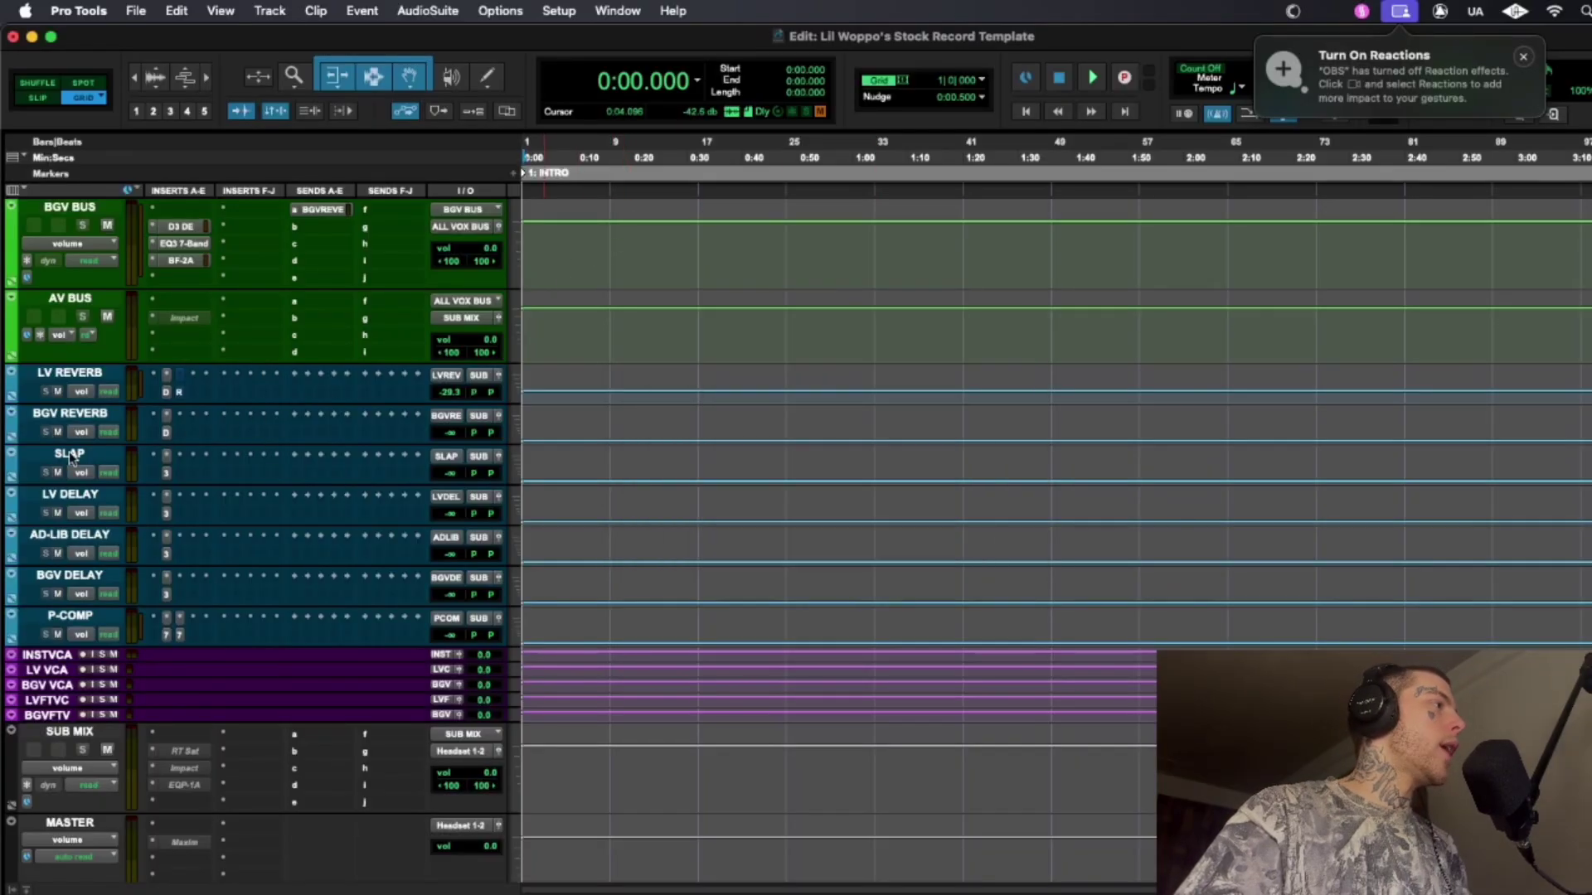
# - Review the Mod Delay III settings on SLAP, LV DELAY, AD-LIB DELAY and BGV DELAY, and the BF-76 settings on P-COMP
pyautogui.click(165, 474)
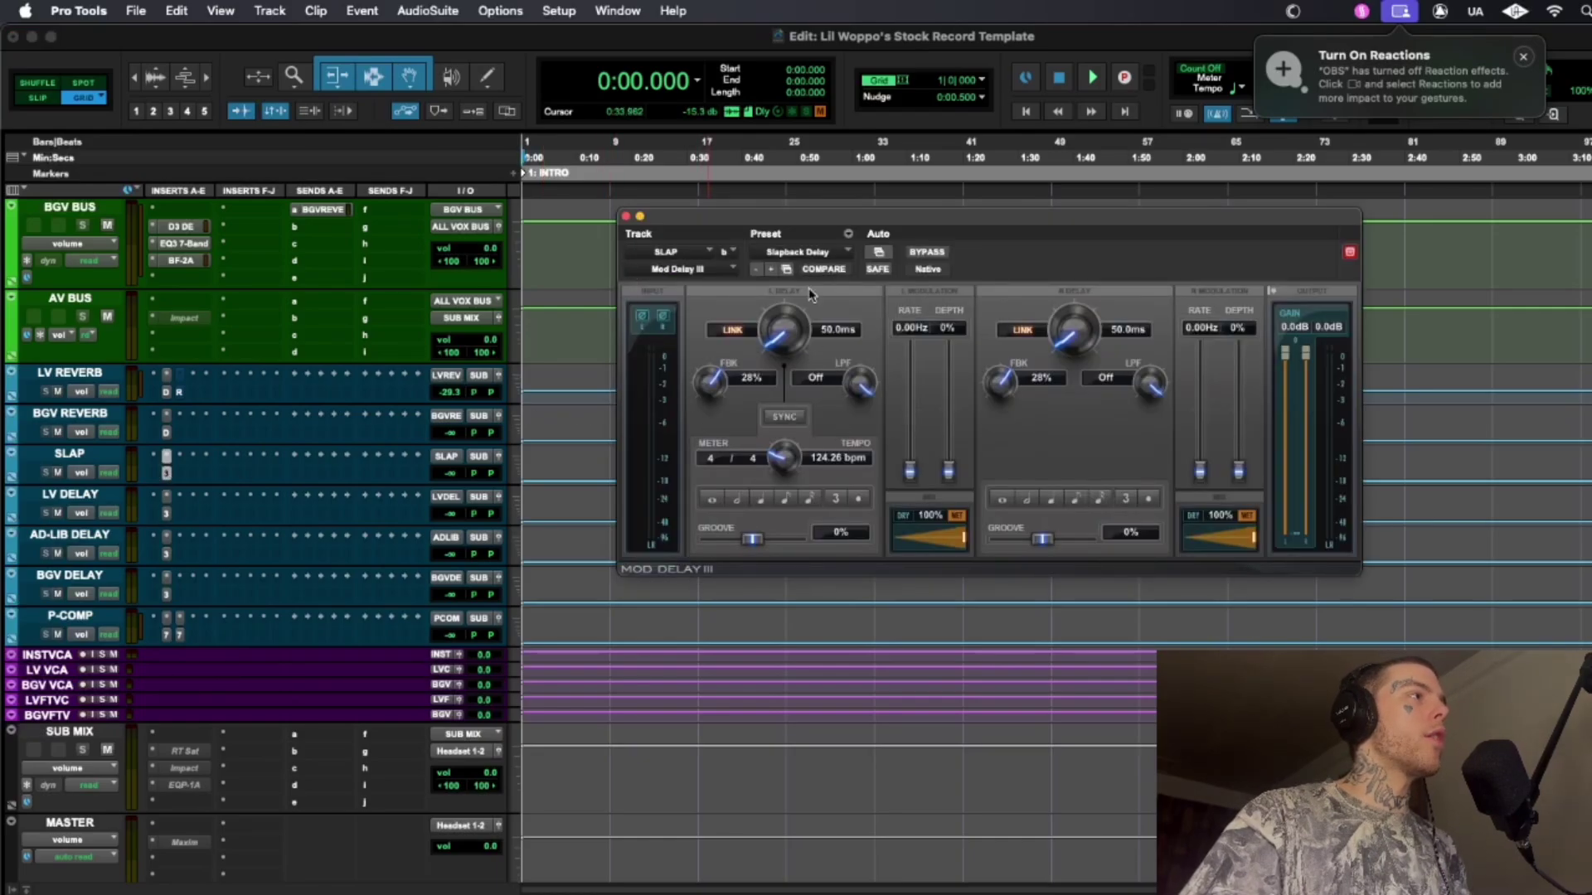
pyautogui.click(627, 216)
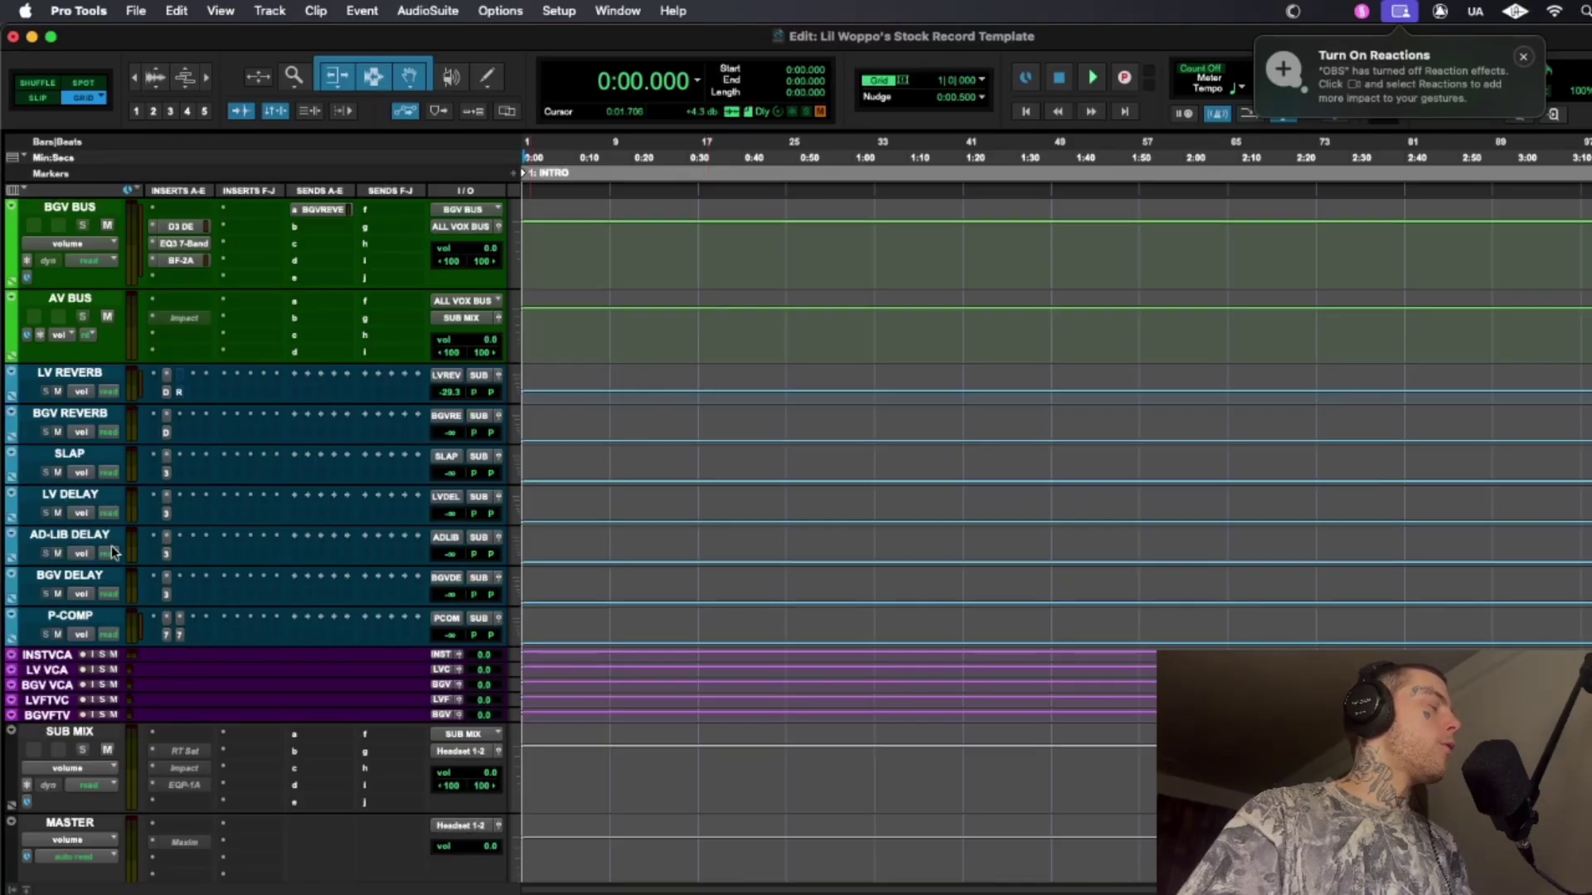
pyautogui.click(166, 514)
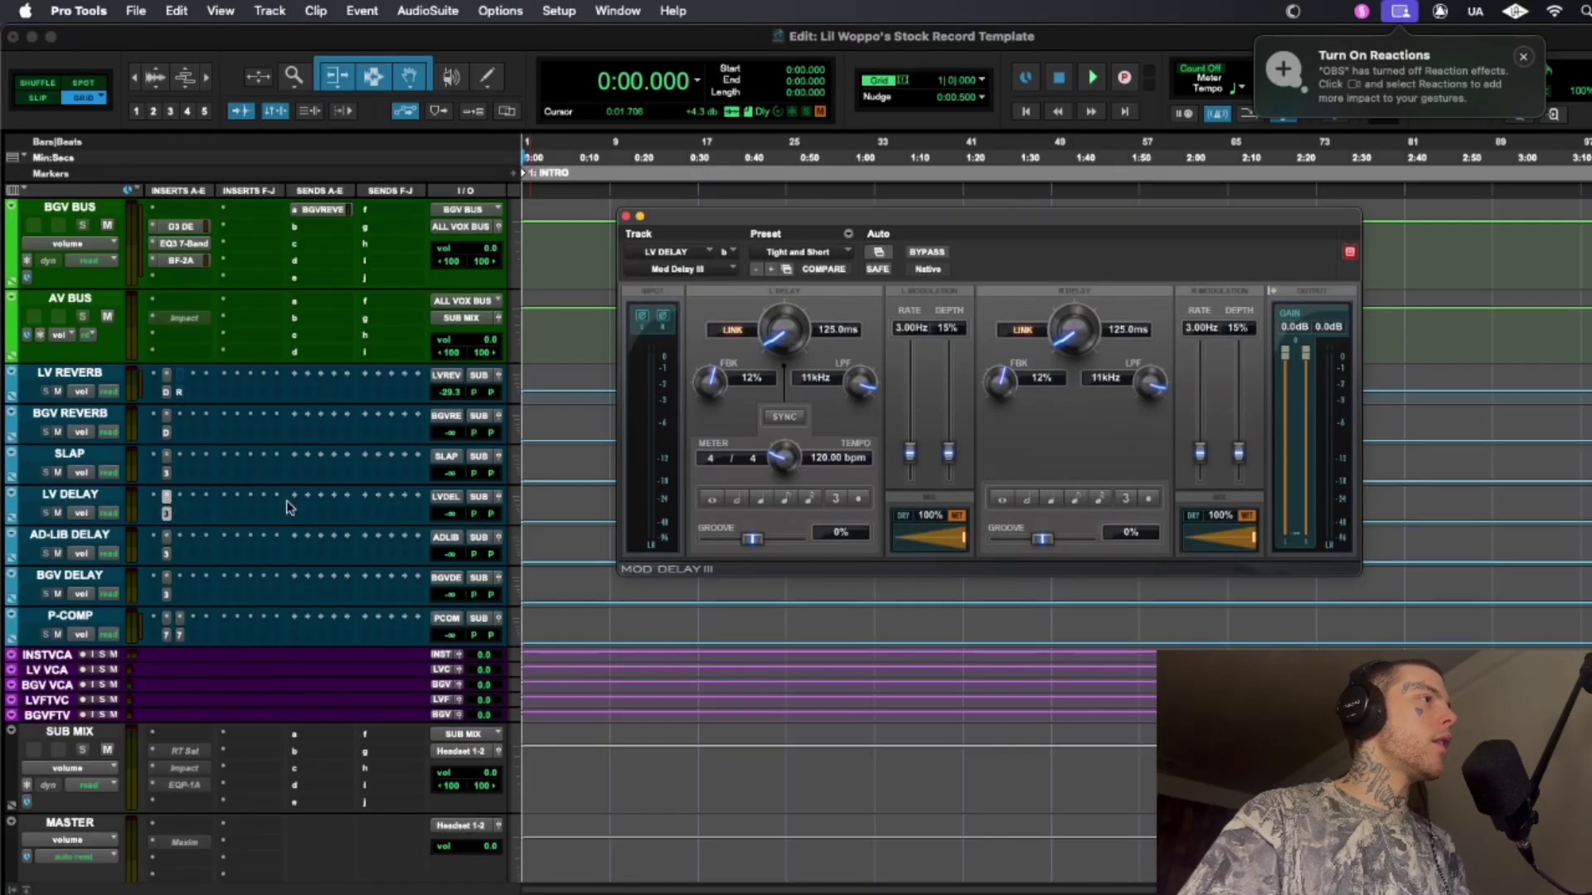
pyautogui.click(166, 539)
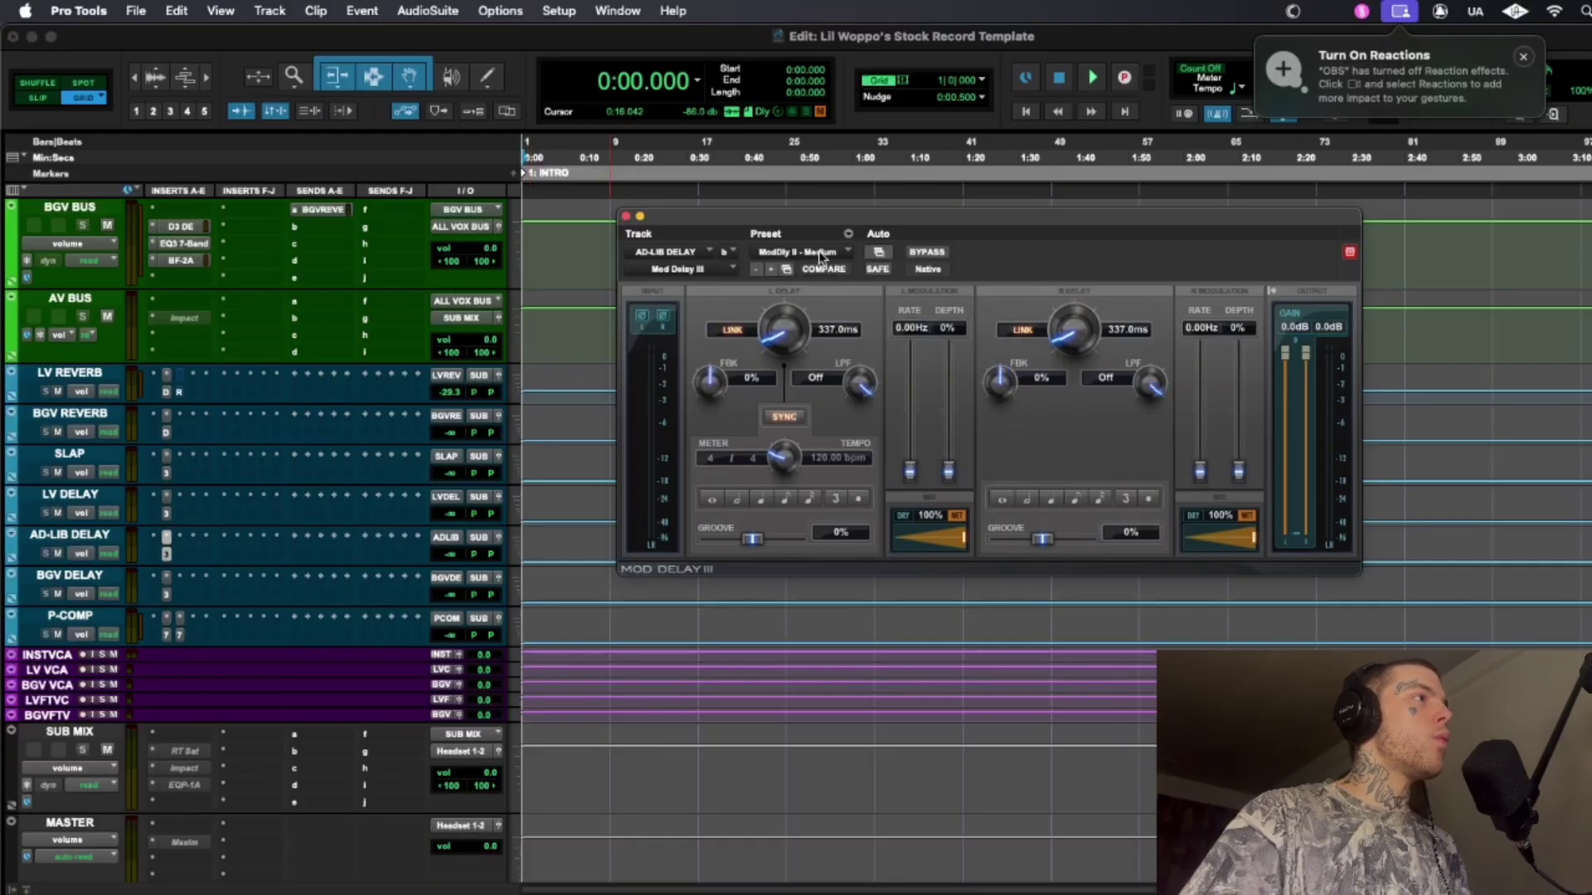
pyautogui.click(166, 593)
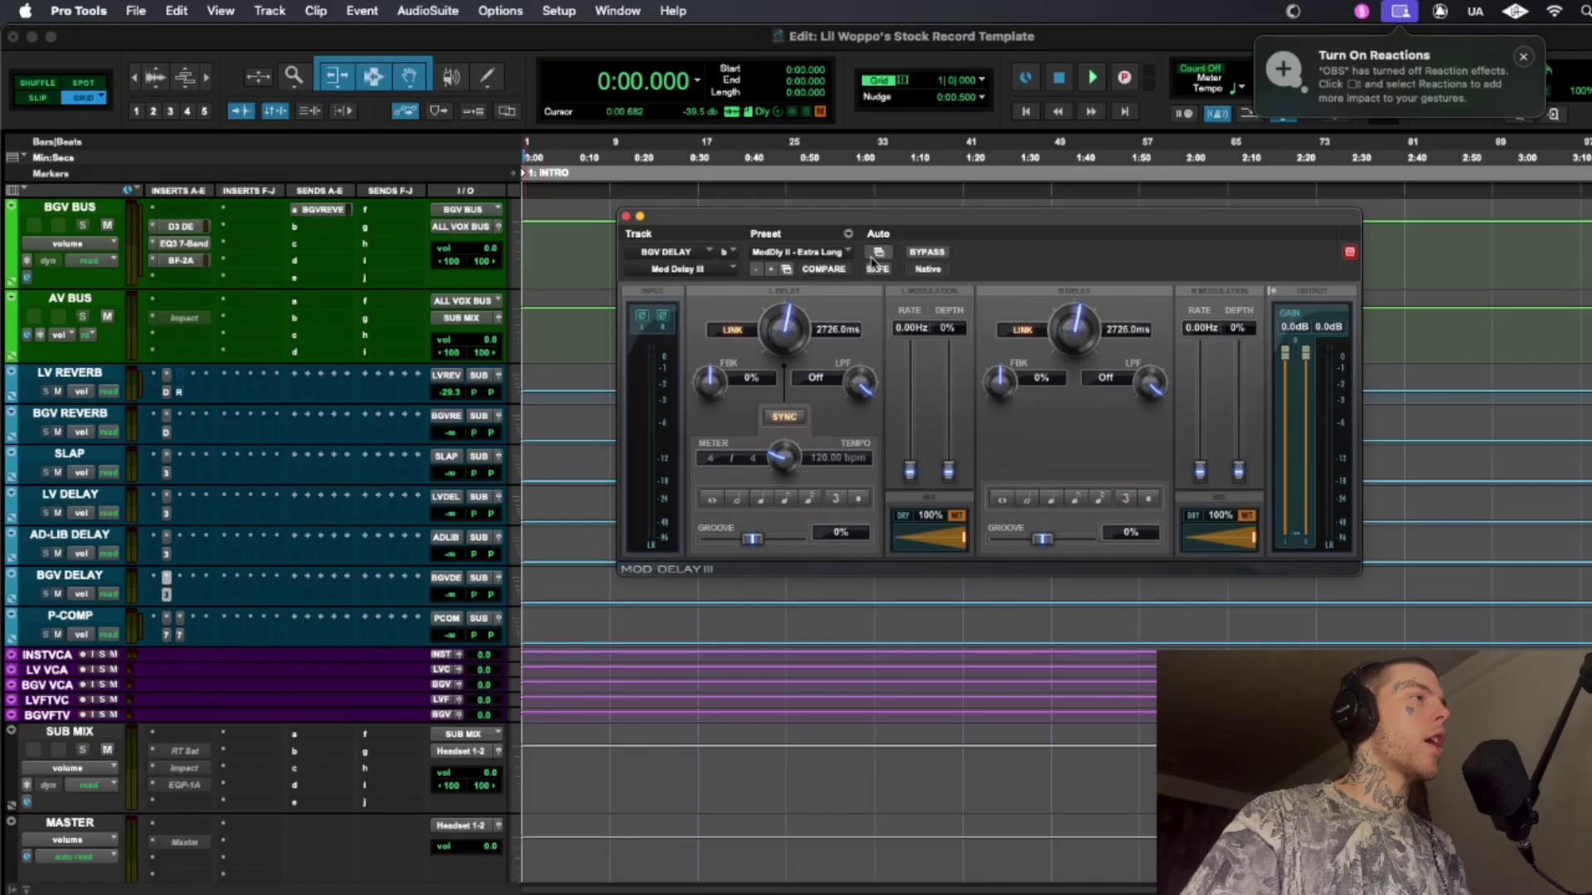
pyautogui.click(165, 595)
pyautogui.click(166, 597)
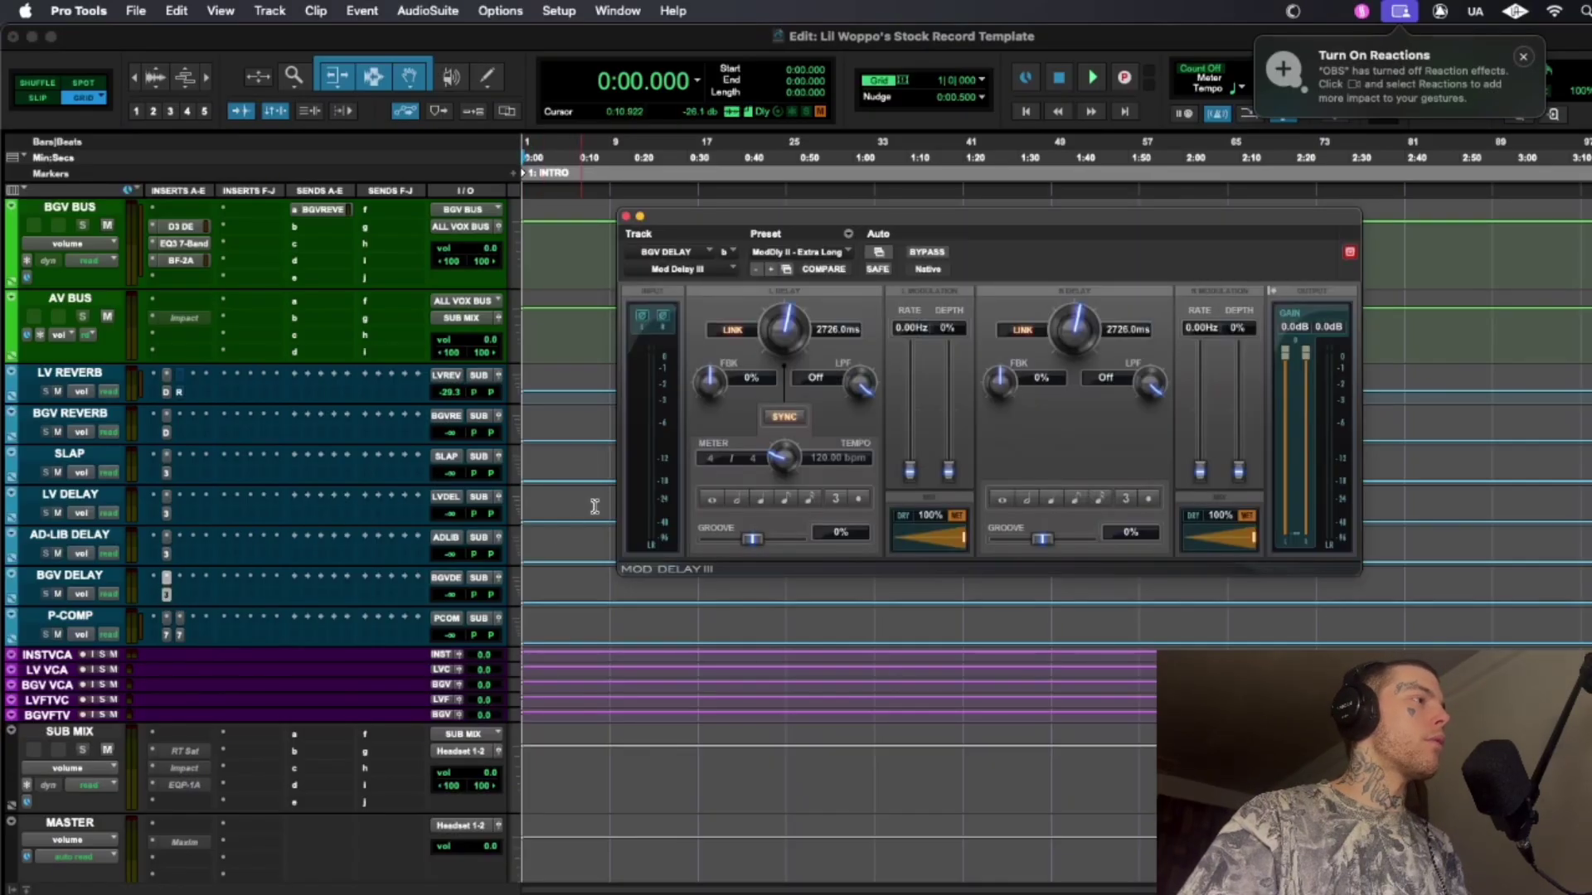
pyautogui.press('super+w')
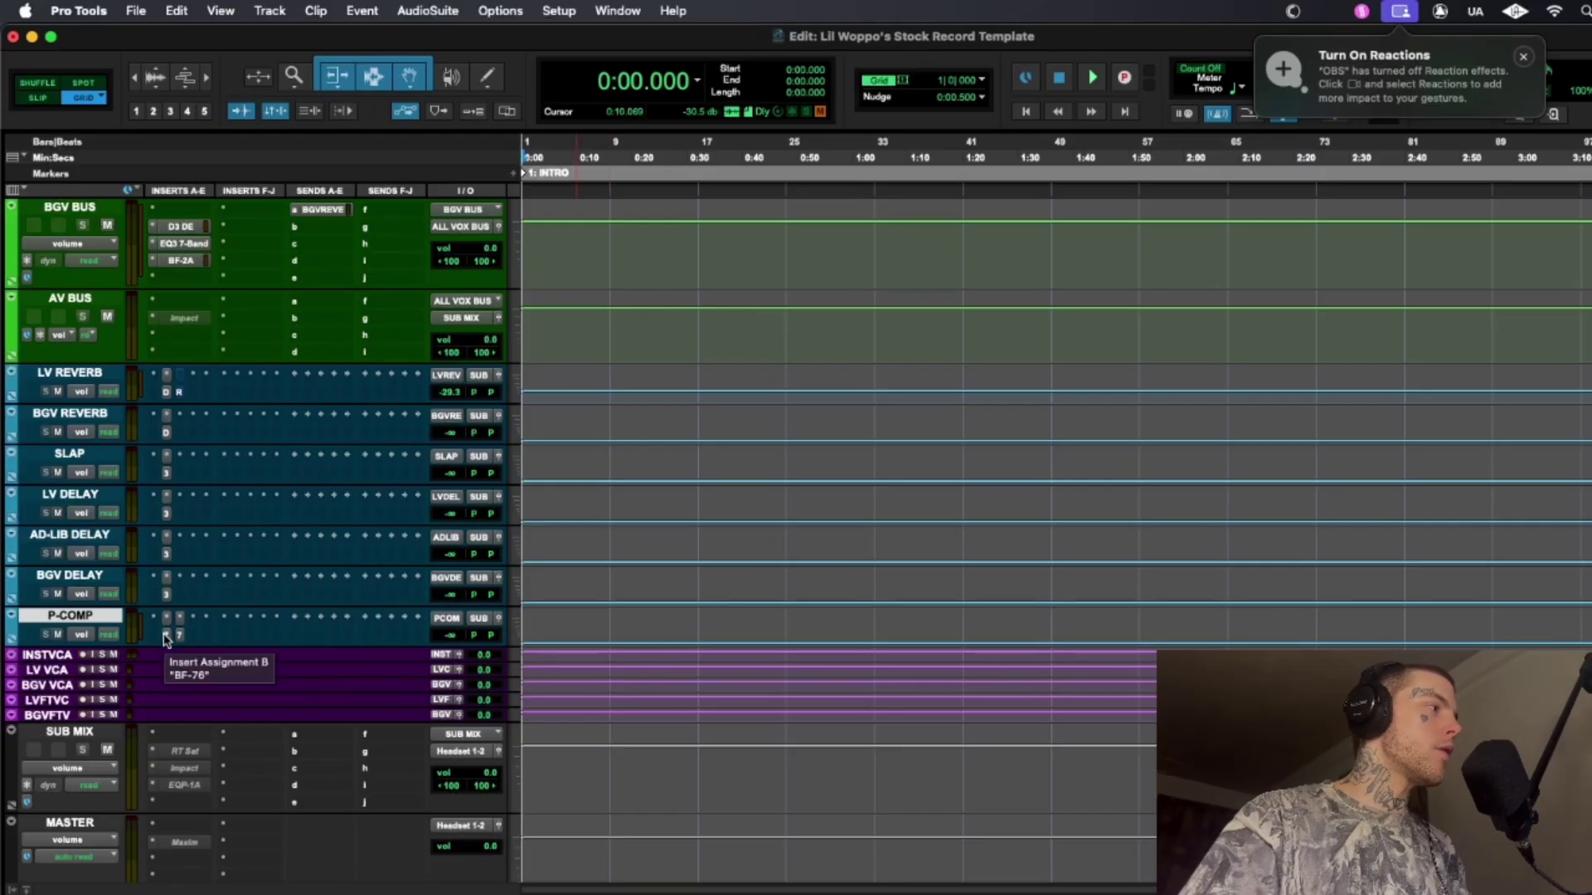
pyautogui.click(166, 638)
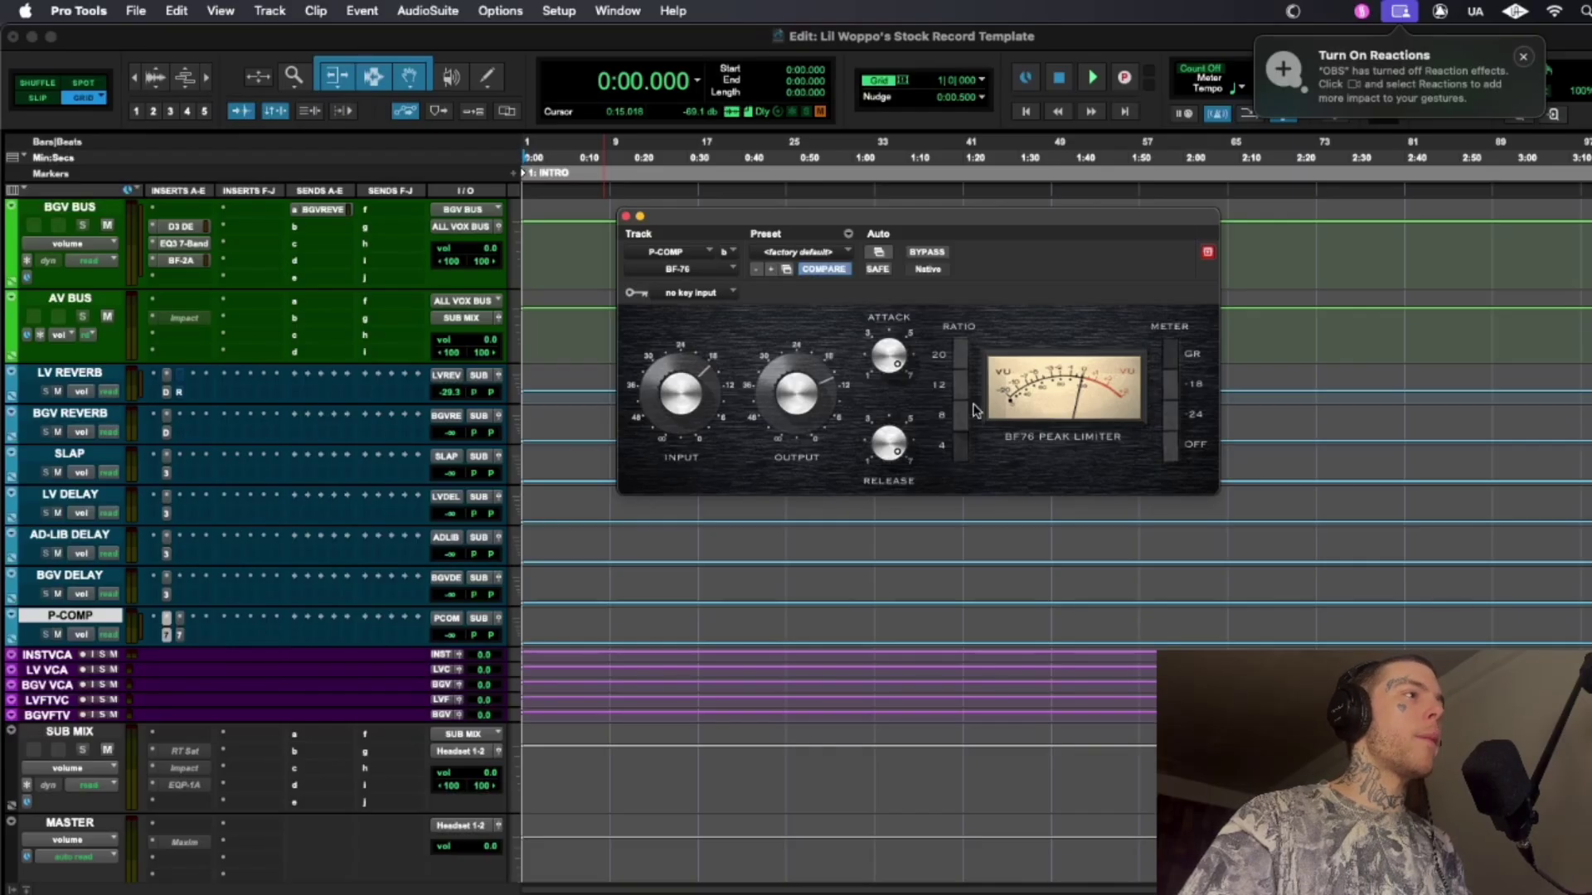
pyautogui.click(626, 217)
# - Try raising the P-COMP fader in the Mix window, and return to the Edit window
pyautogui.press('super+equal')
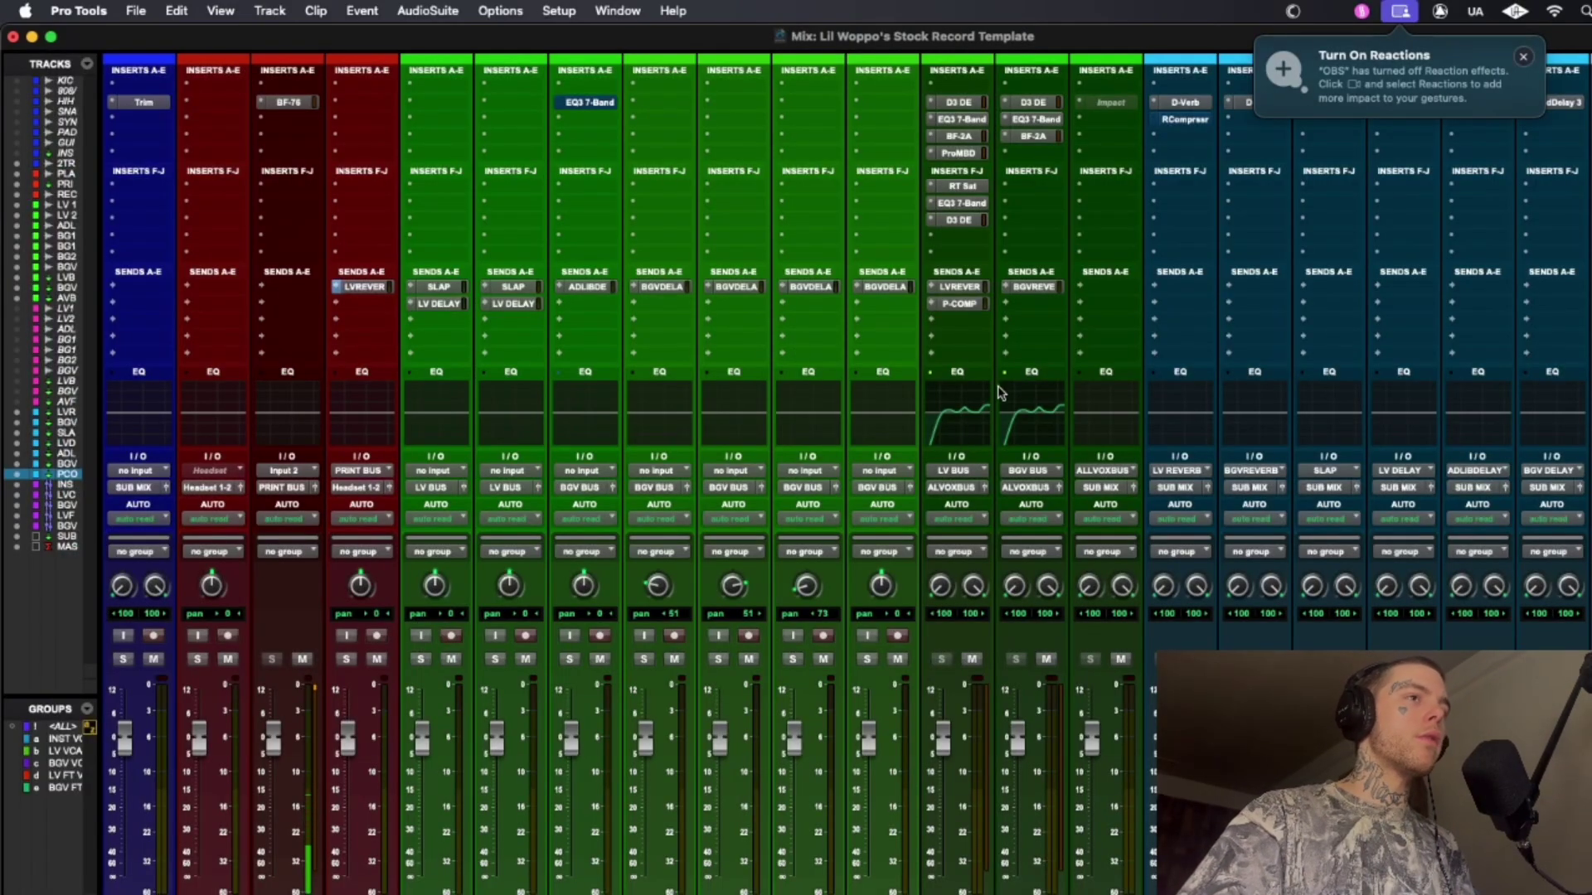
pyautogui.scroll(-3, 1354, 359)
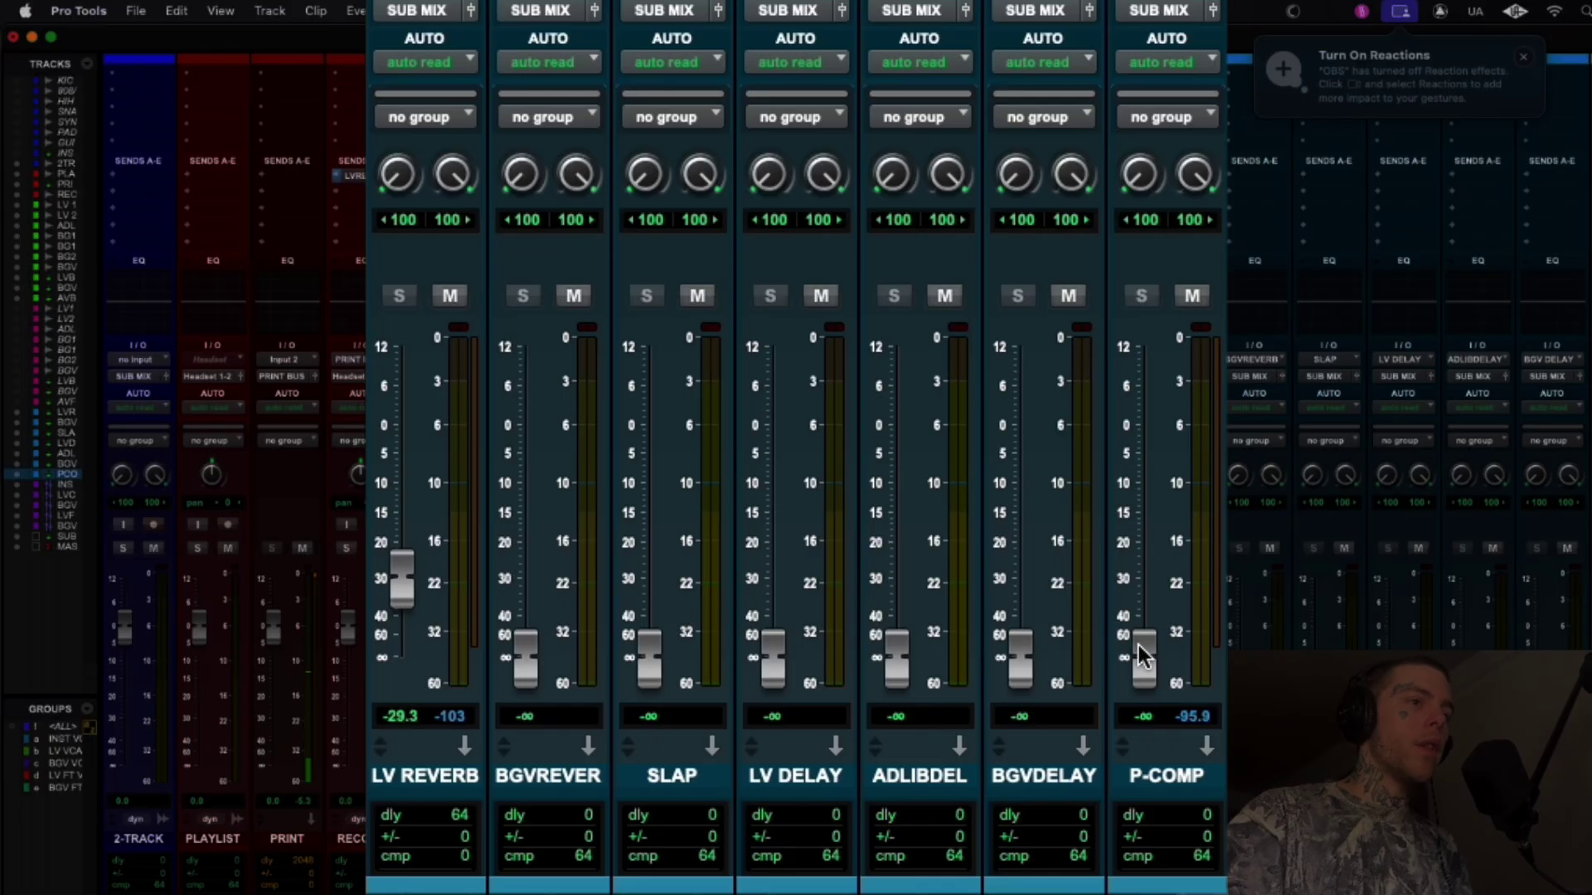
pyautogui.moveTo(1142, 655); pyautogui.dragTo(1145, 584)
pyautogui.moveTo(1006, 465); pyautogui.dragTo(1006, 438)
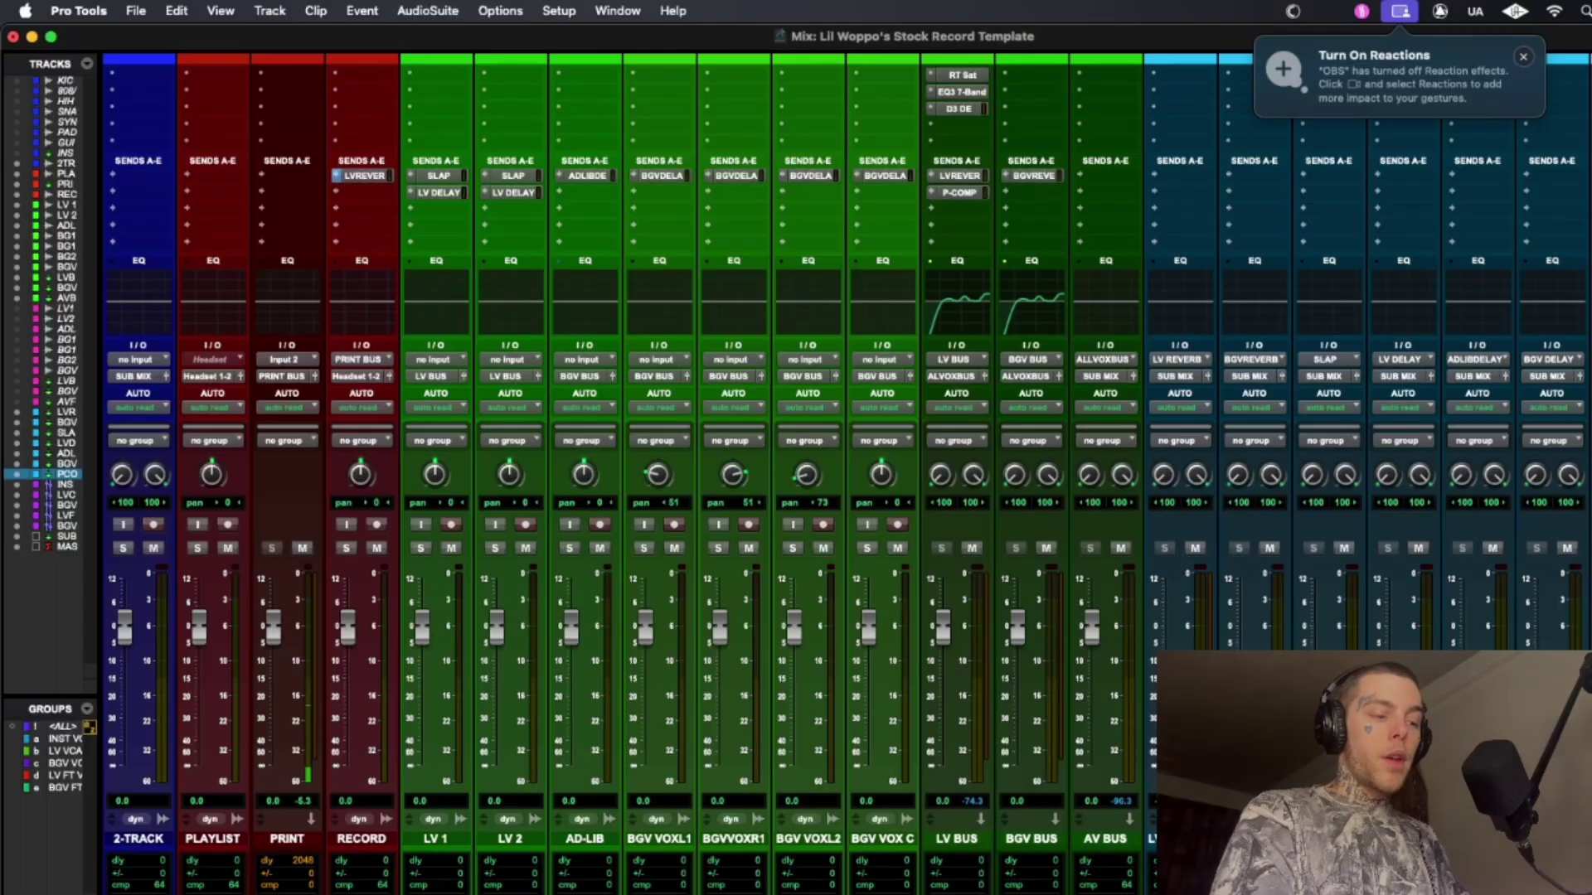
pyautogui.press('super+equal')
# - Activate the Reel Tape Saturation insert on the SUB MIX track, view its settings and close it
pyautogui.scroll(2, 924, 473)
pyautogui.scroll(-4, 945, 525)
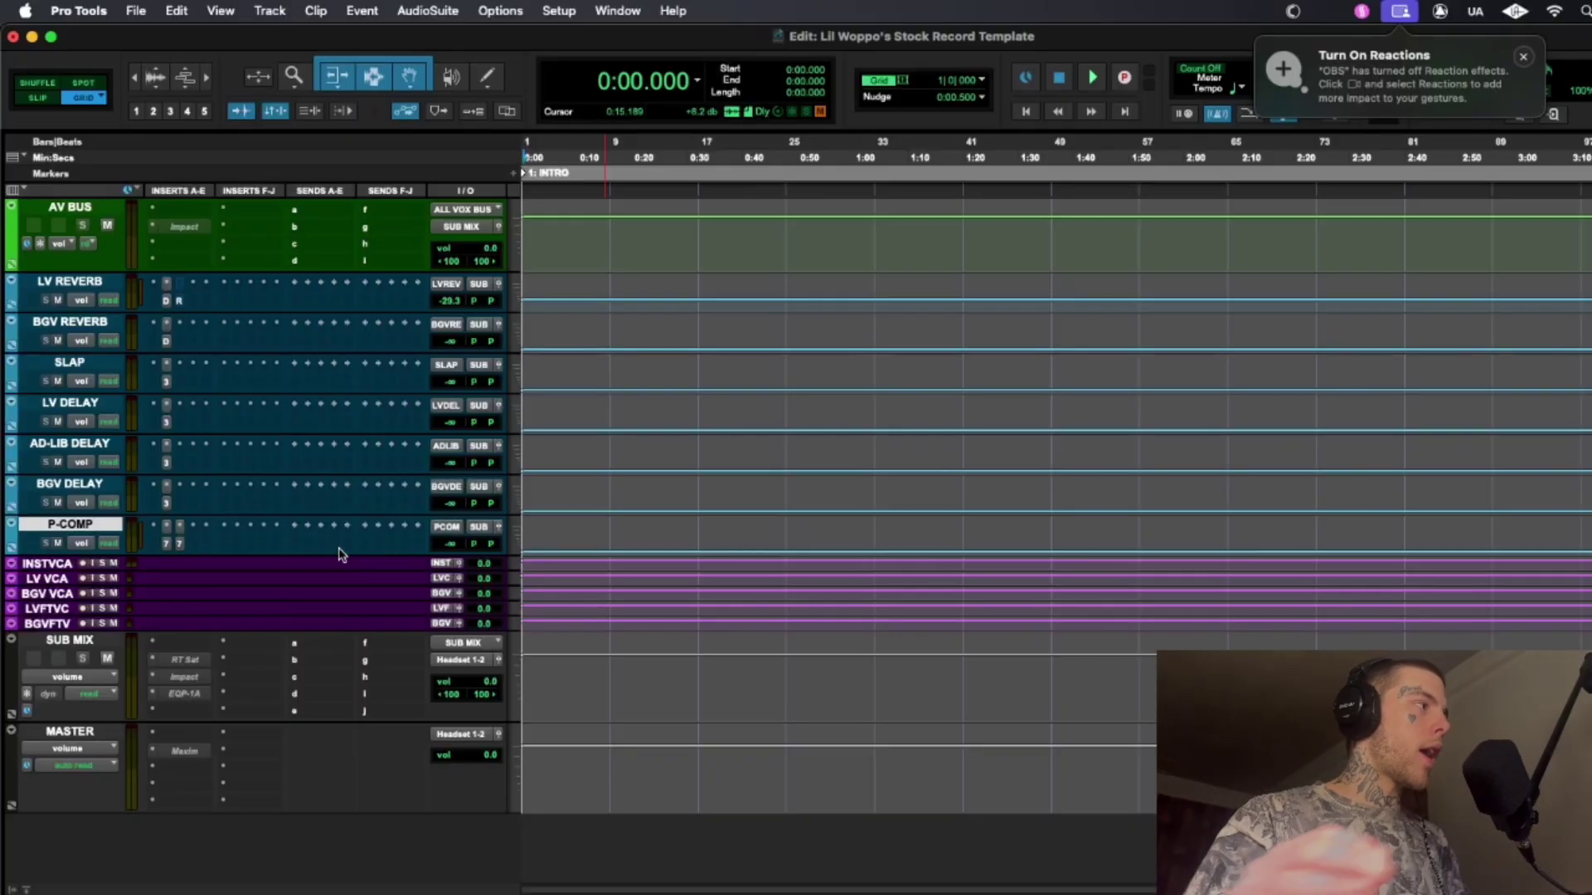
pyautogui.scroll(10, 902, 498)
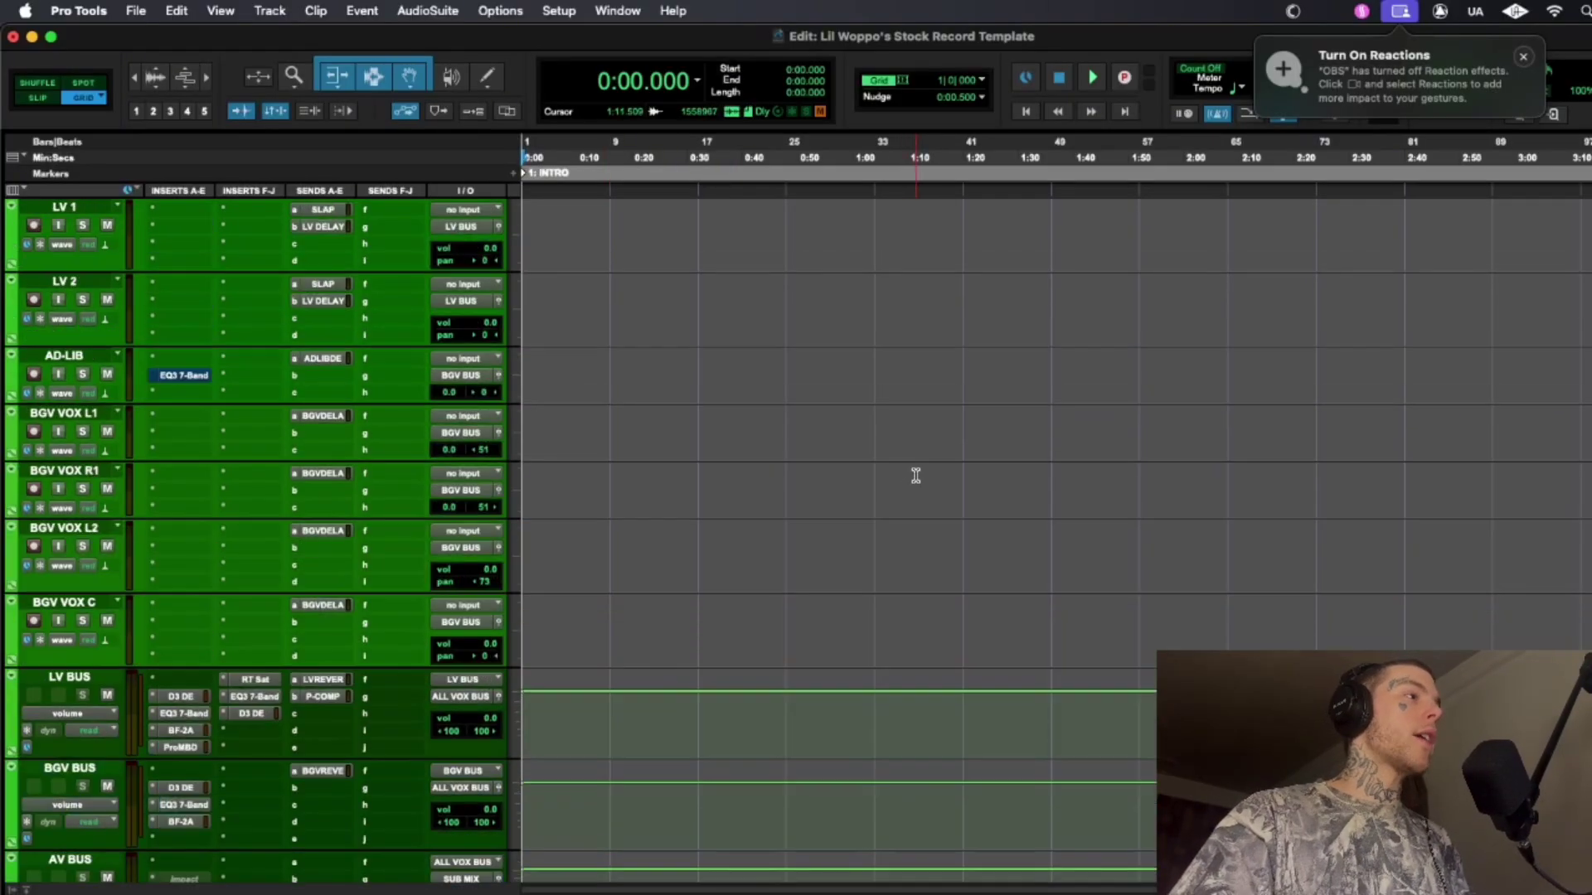
pyautogui.scroll(-10, 921, 510)
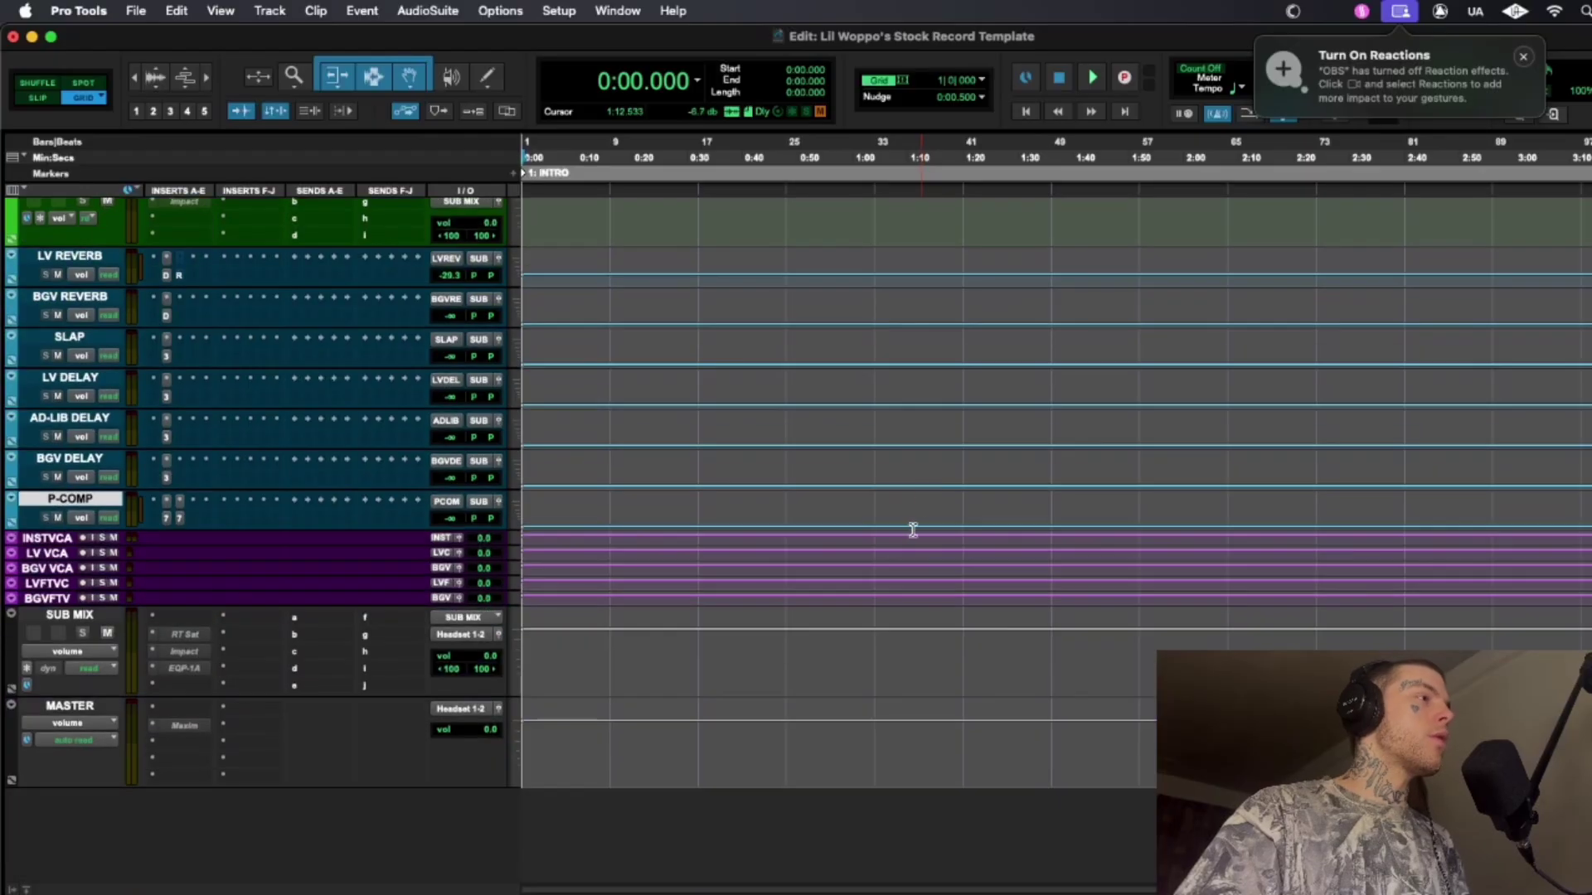
pyautogui.click(54, 615)
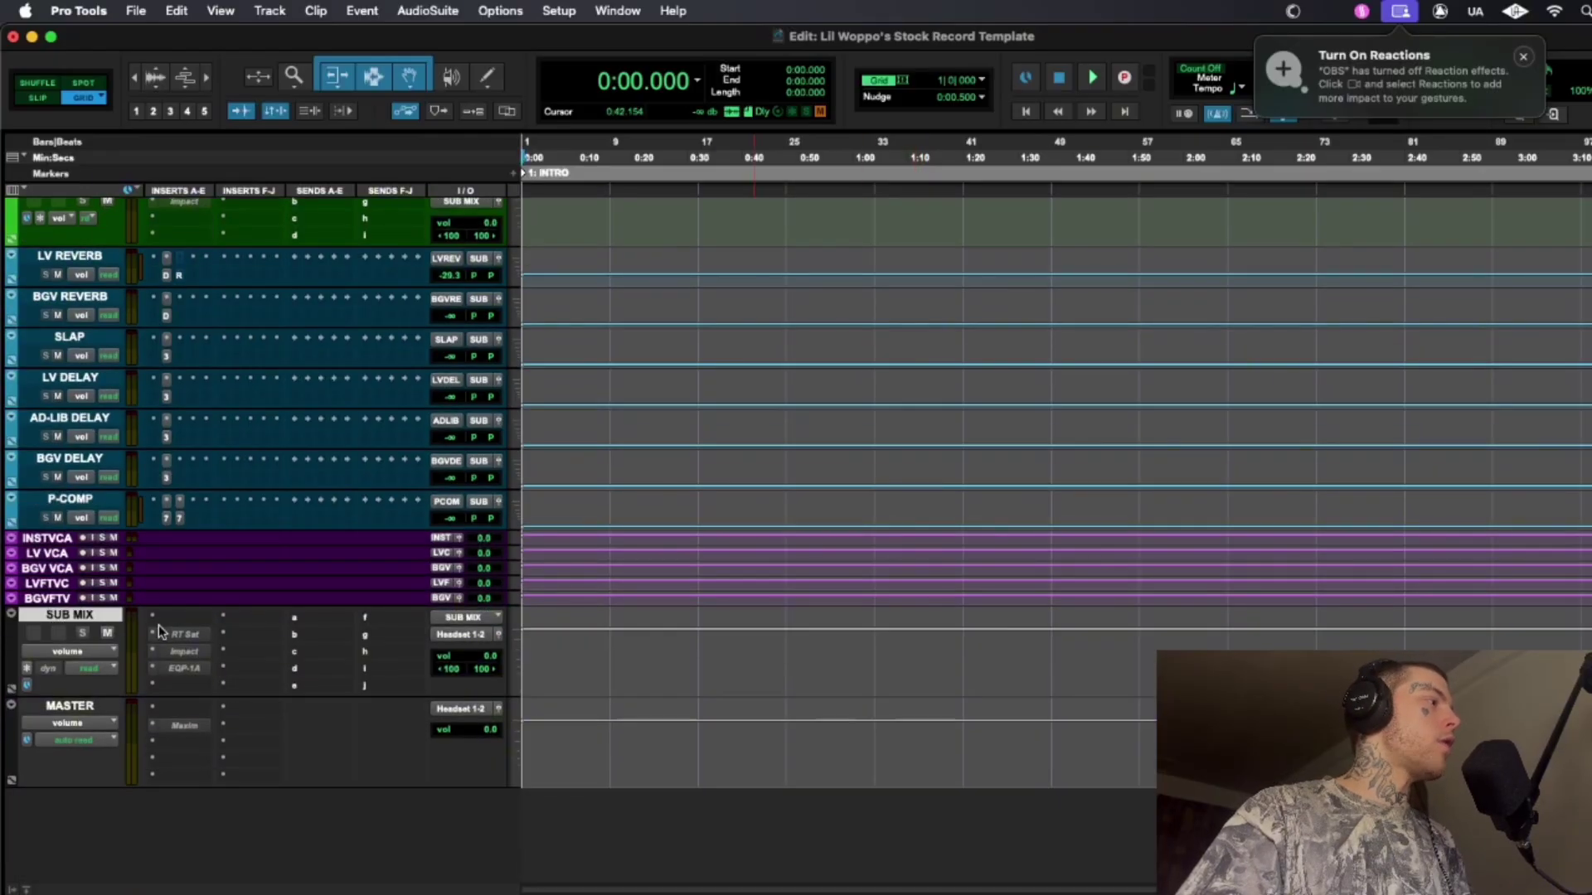
pyautogui.rightClick(184, 637)
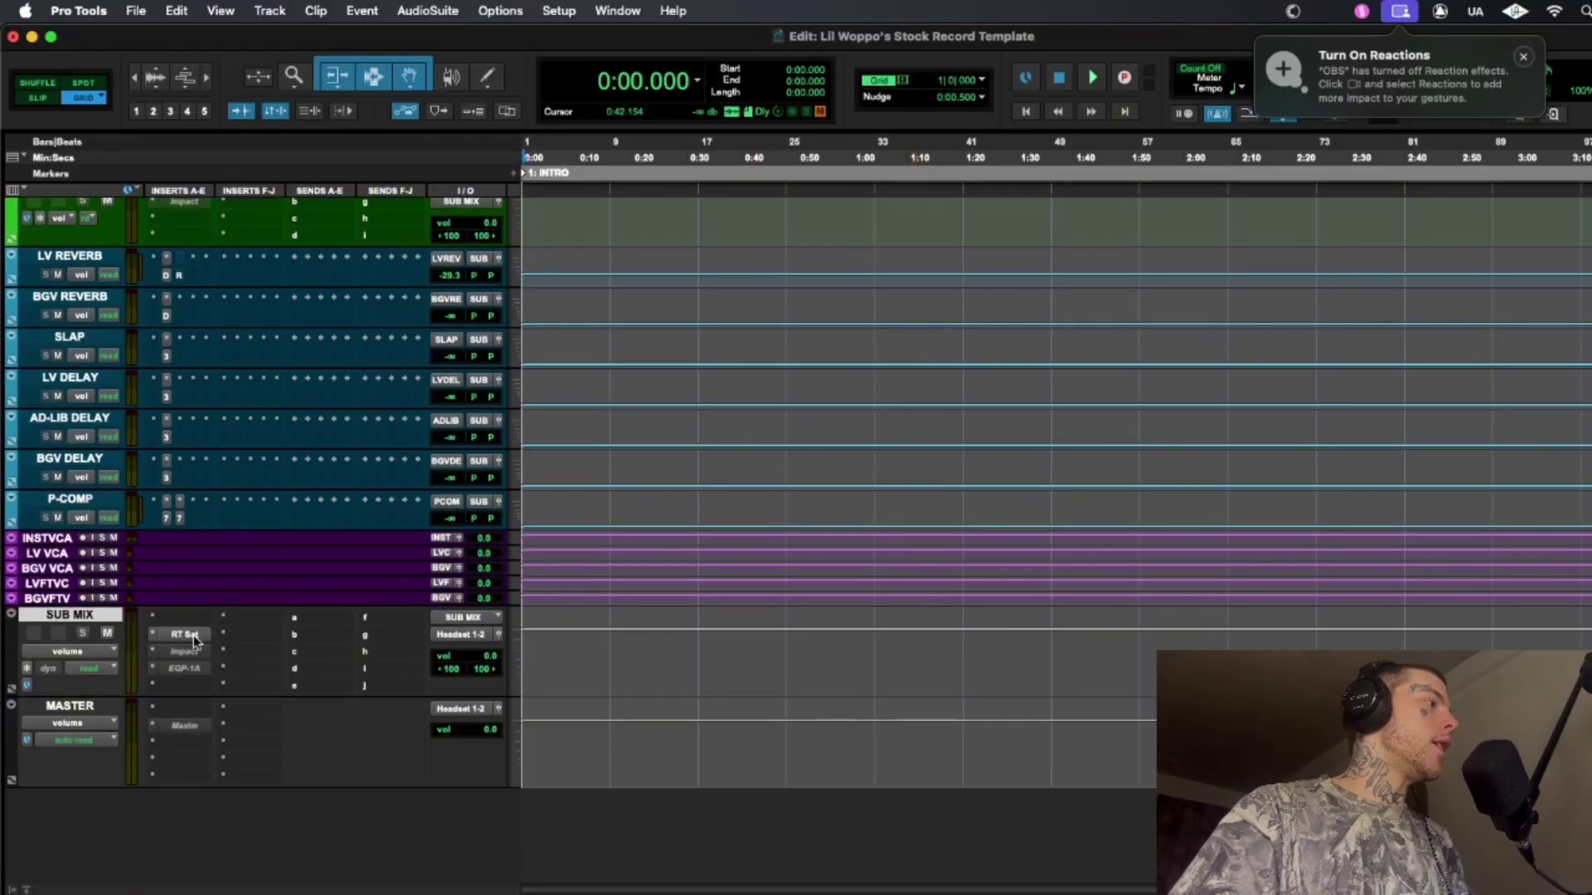
pyautogui.click(192, 635)
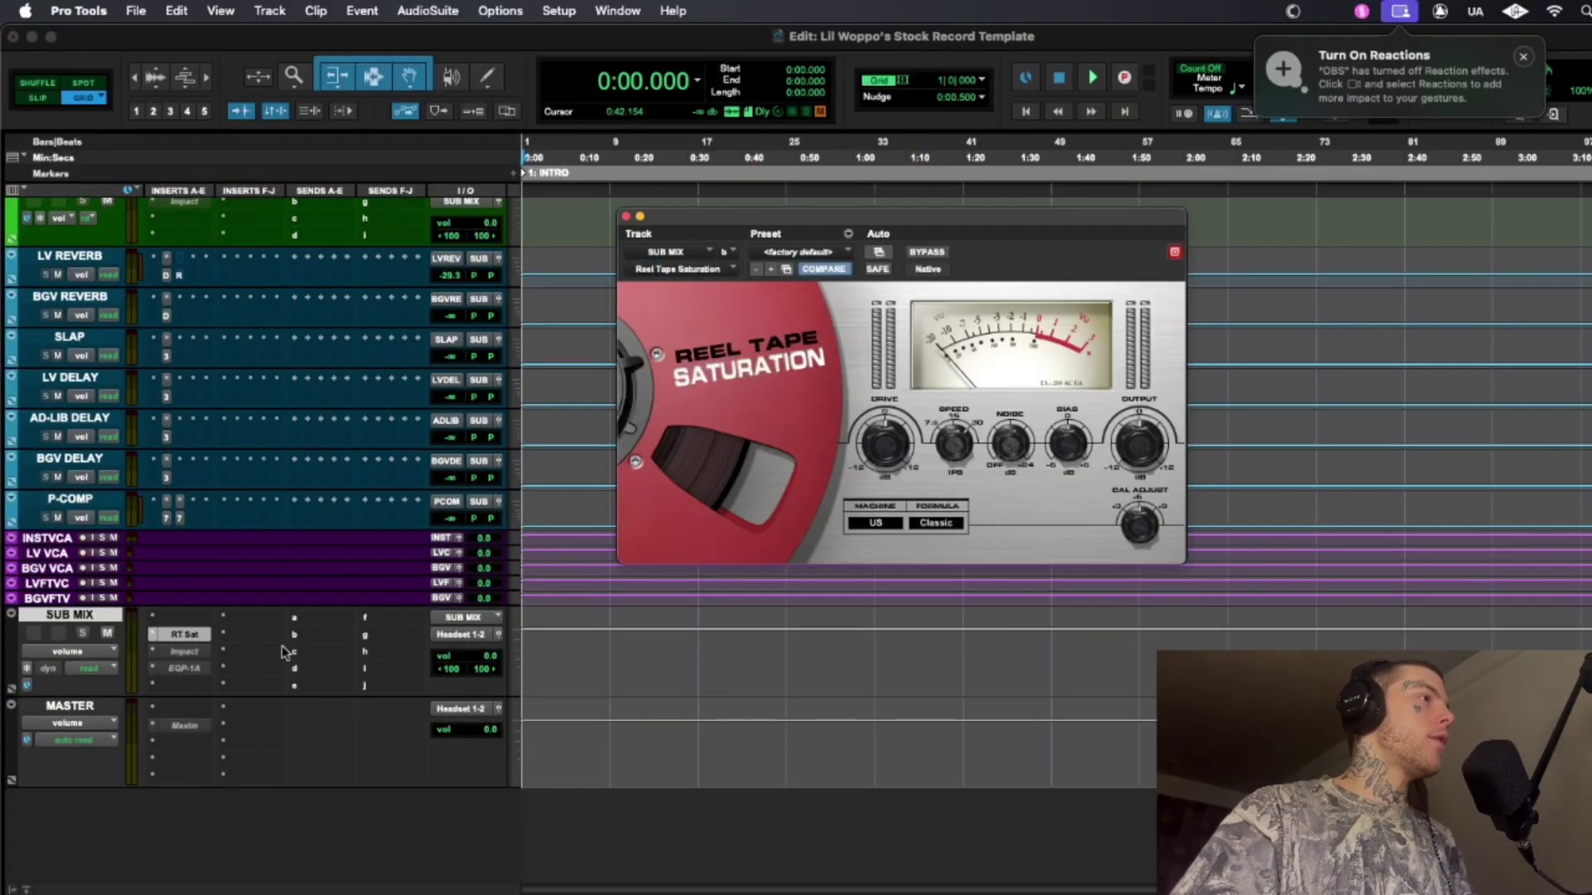
pyautogui.click(626, 217)
# - Activate the Impact insert on the SUB MIX track and open its settings
pyautogui.rightClick(184, 652)
pyautogui.click(232, 675)
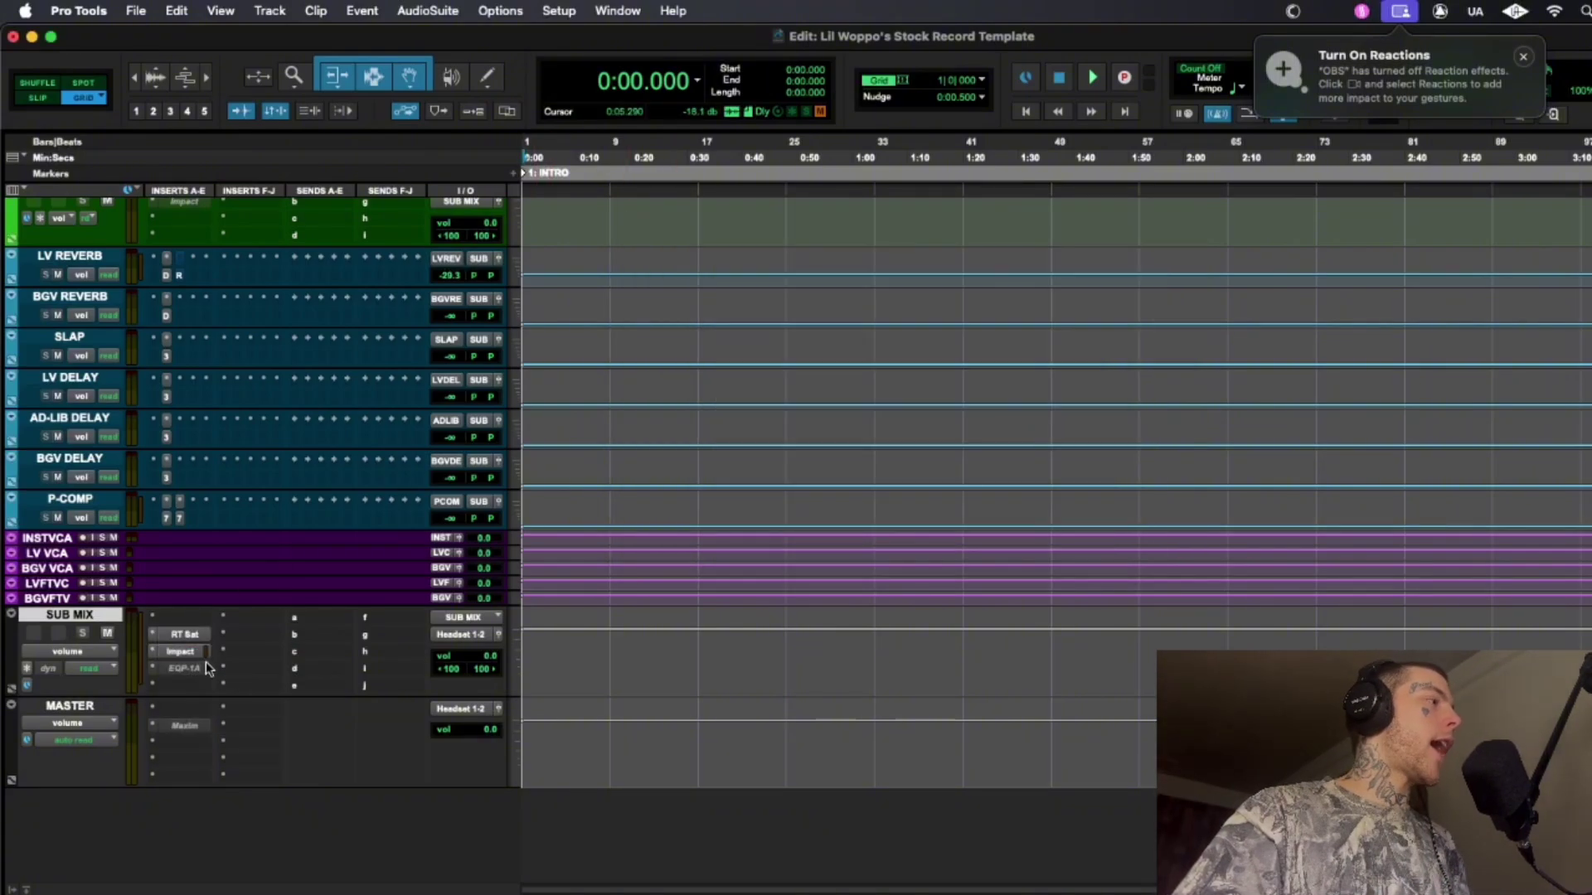
pyautogui.click(181, 650)
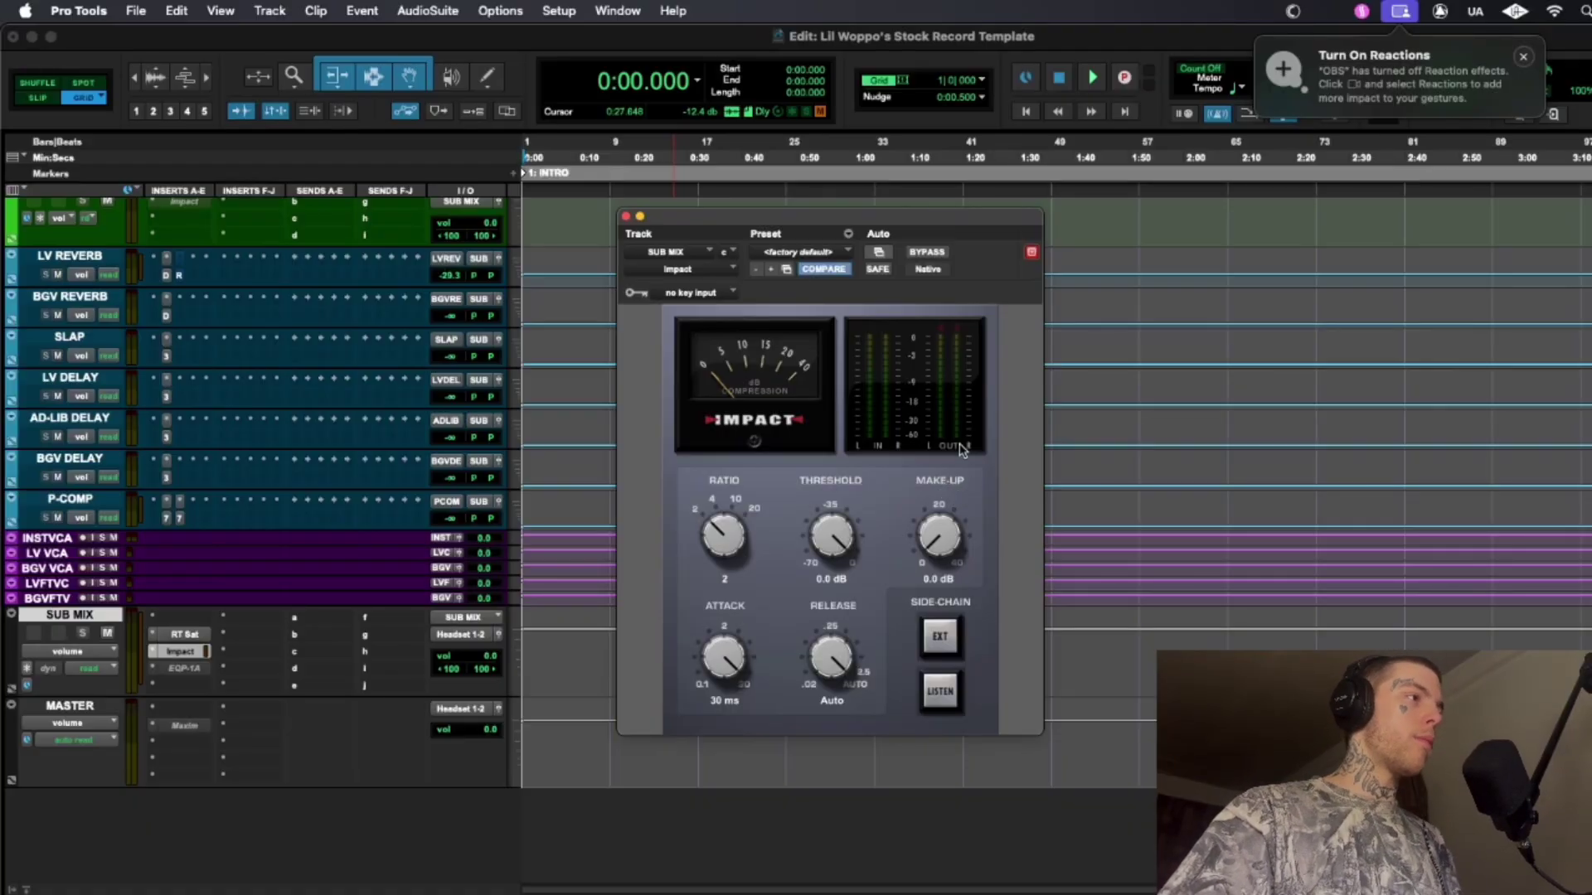
# - Activate and view the Pultec EQP-1A on SUB MIX, then close it and bypass all three SUB MIX inserts
pyautogui.click(184, 668)
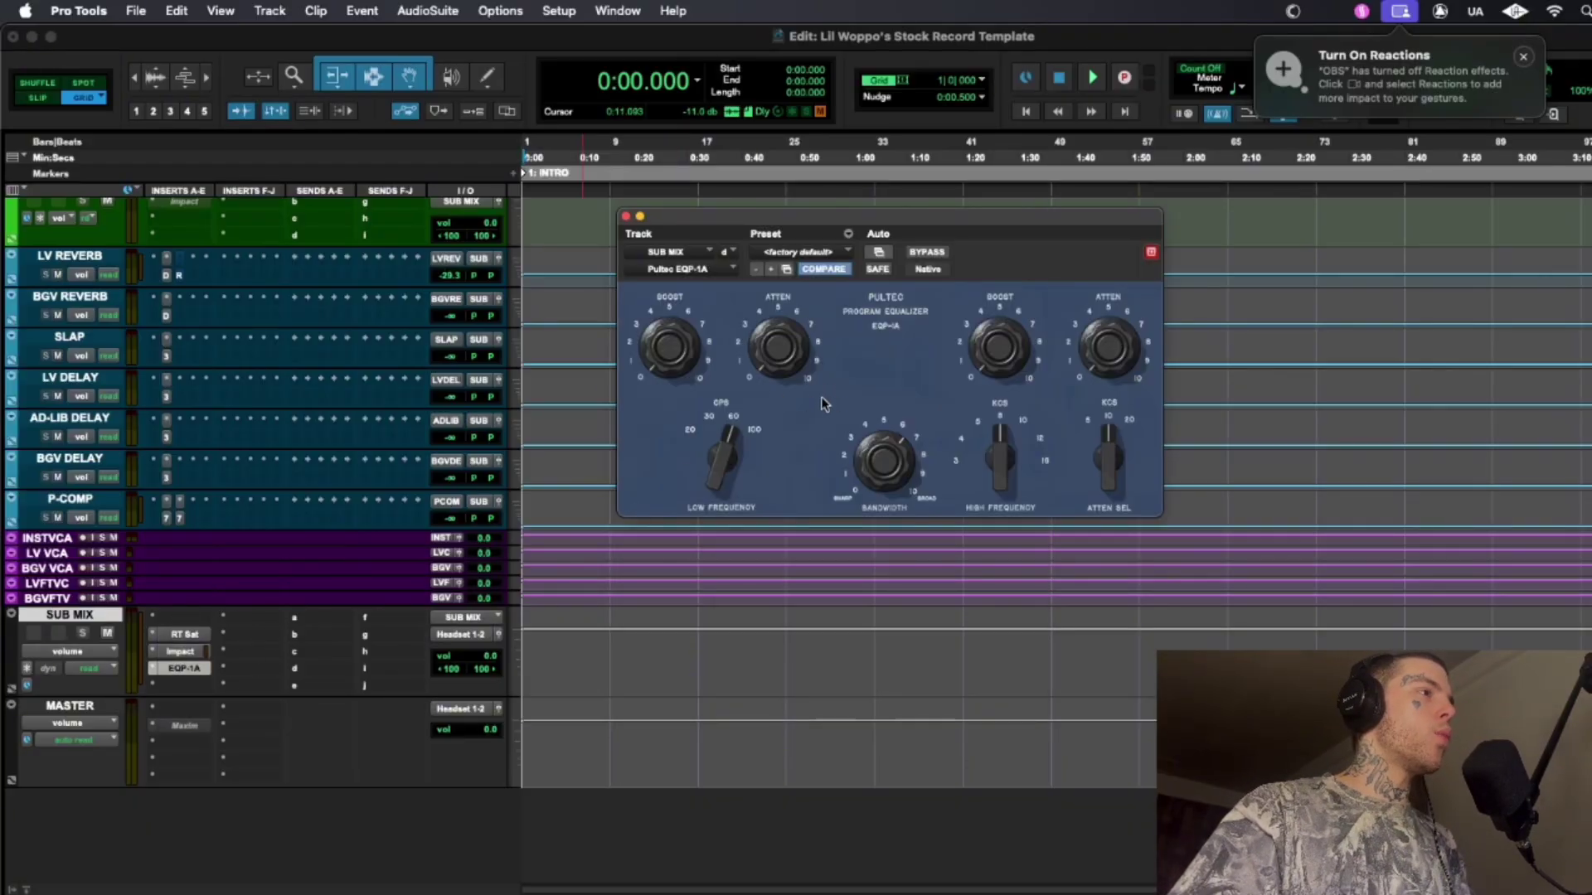
pyautogui.press('super+w')
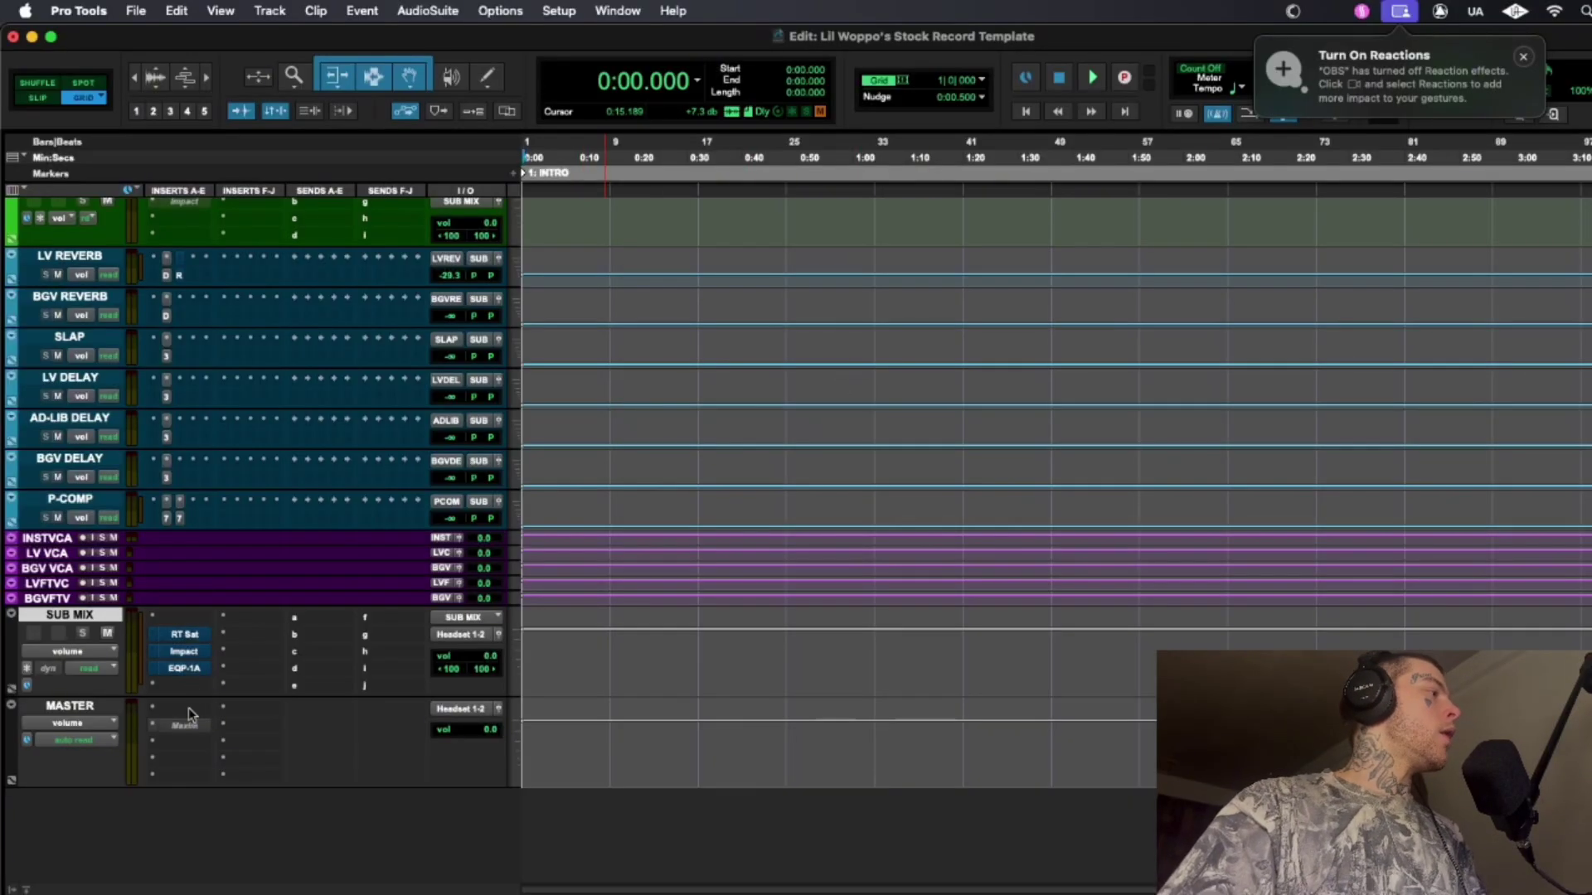
# - Activate the Maxim insert on the MASTER track and open its settings
pyautogui.click(93, 709)
pyautogui.rightClick(183, 728)
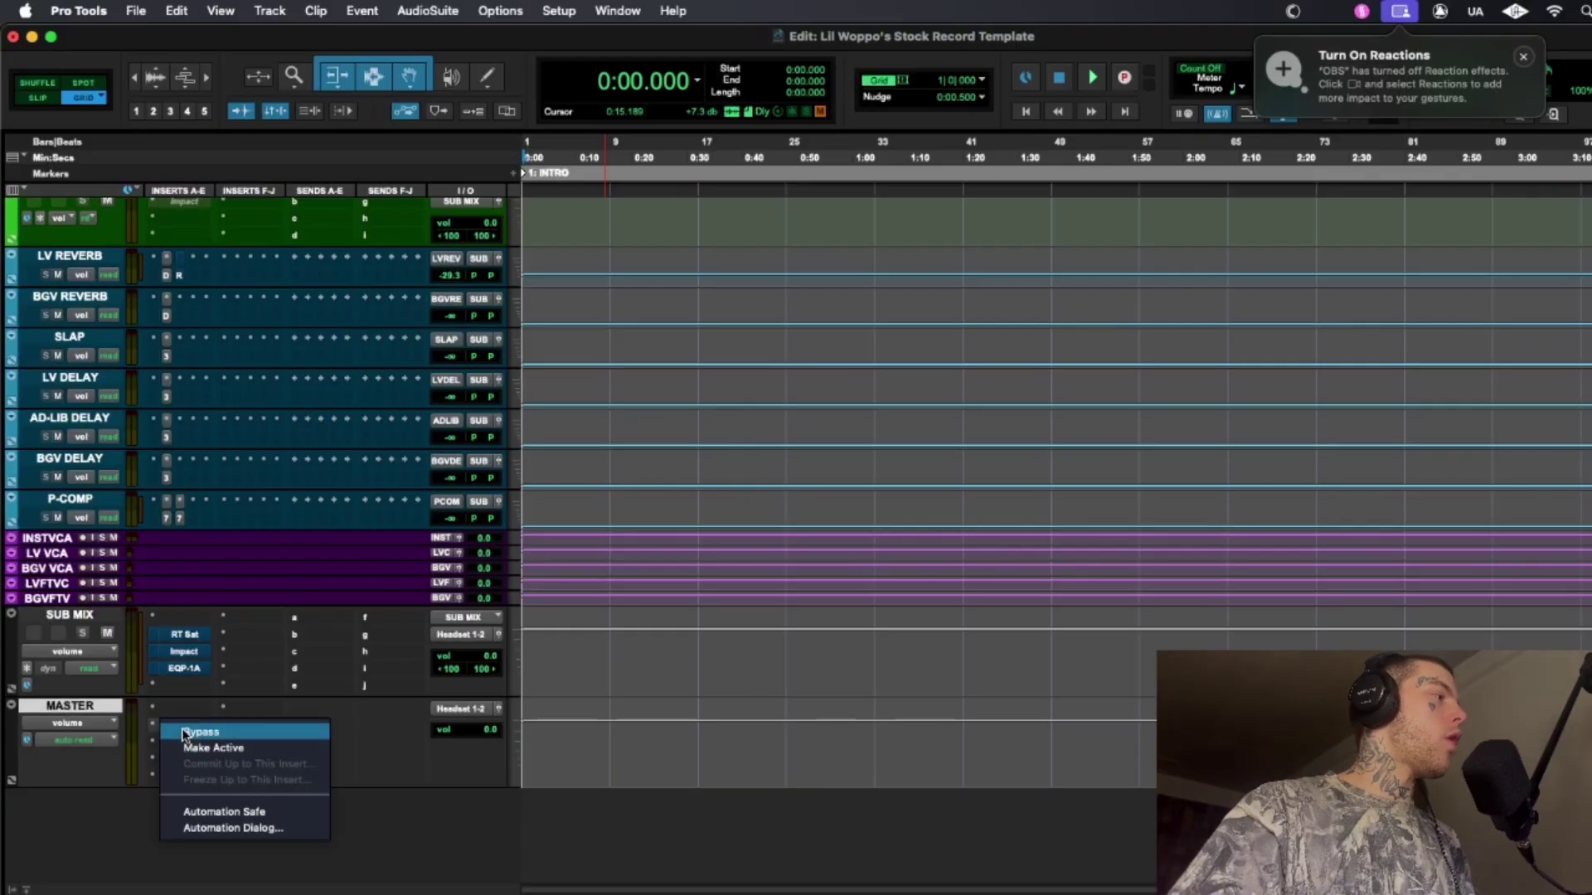
pyautogui.click(246, 749)
pyautogui.click(182, 726)
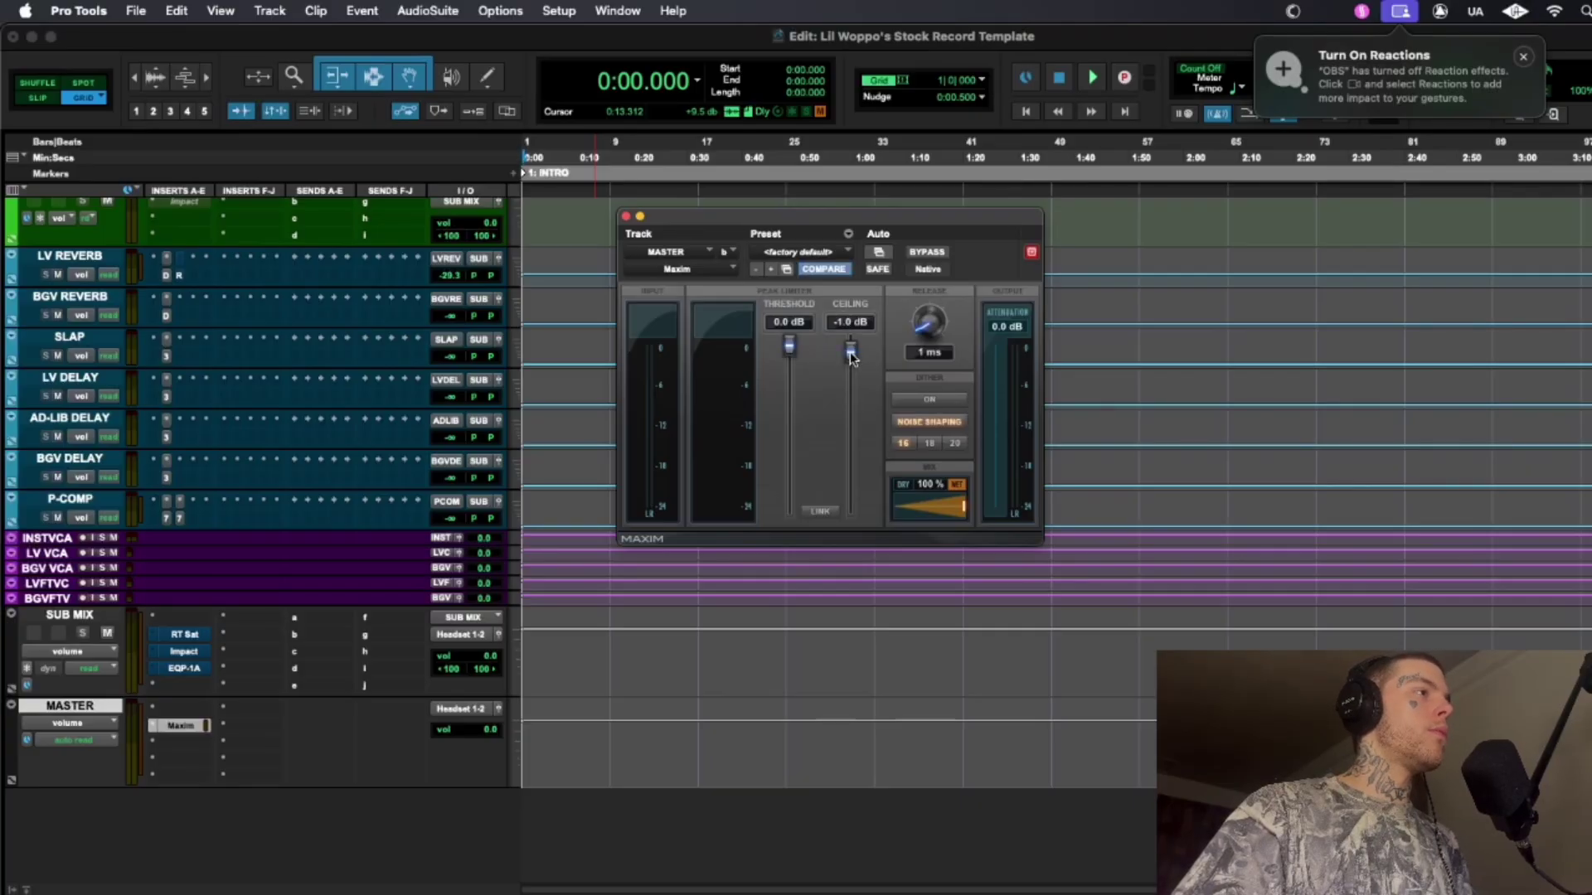
# - Try a Maxim threshold of -8.3 dB, set the release to 0.0 ms, restore the threshold to 0.0 dB and close the plug-in
pyautogui.moveTo(792, 348); pyautogui.dragTo(790, 408)
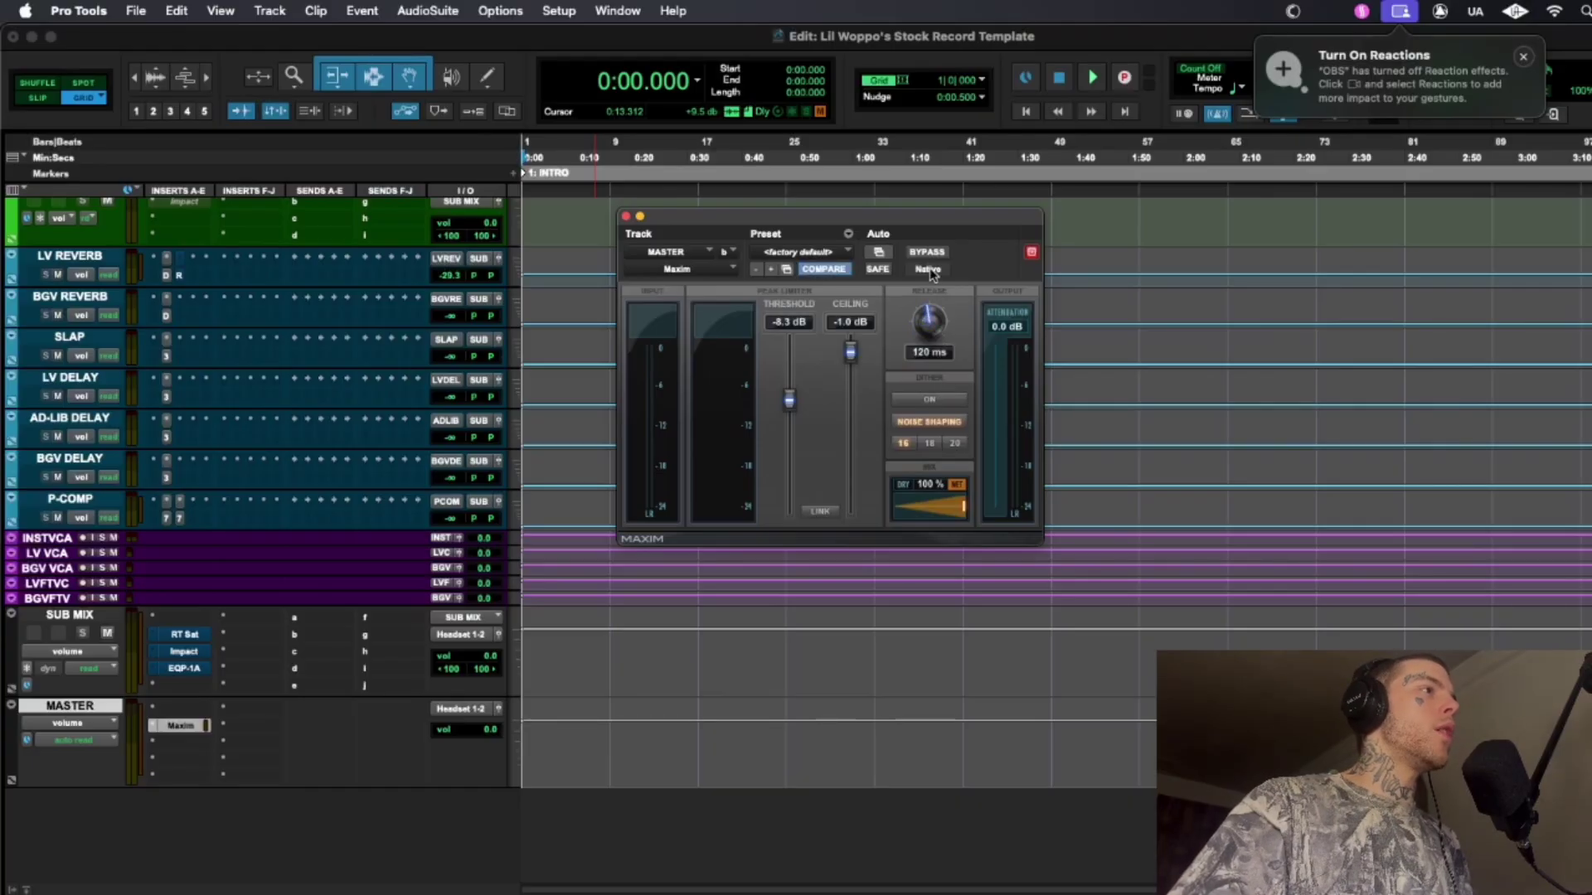
pyautogui.moveTo(929, 321); pyautogui.dragTo(930, 355)
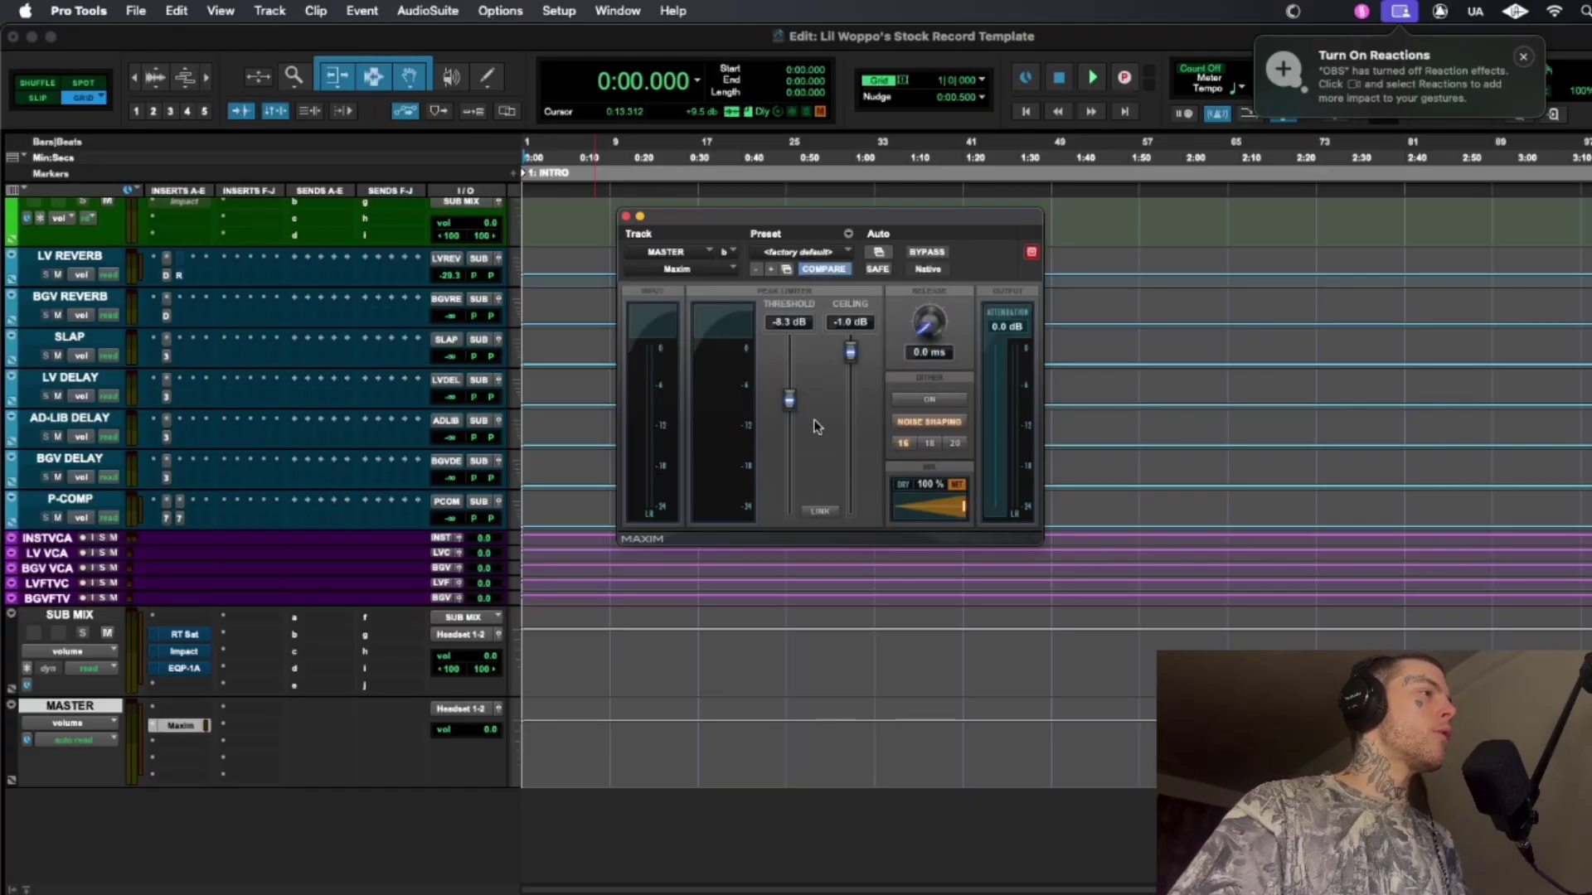
pyautogui.moveTo(788, 401); pyautogui.dragTo(789, 346)
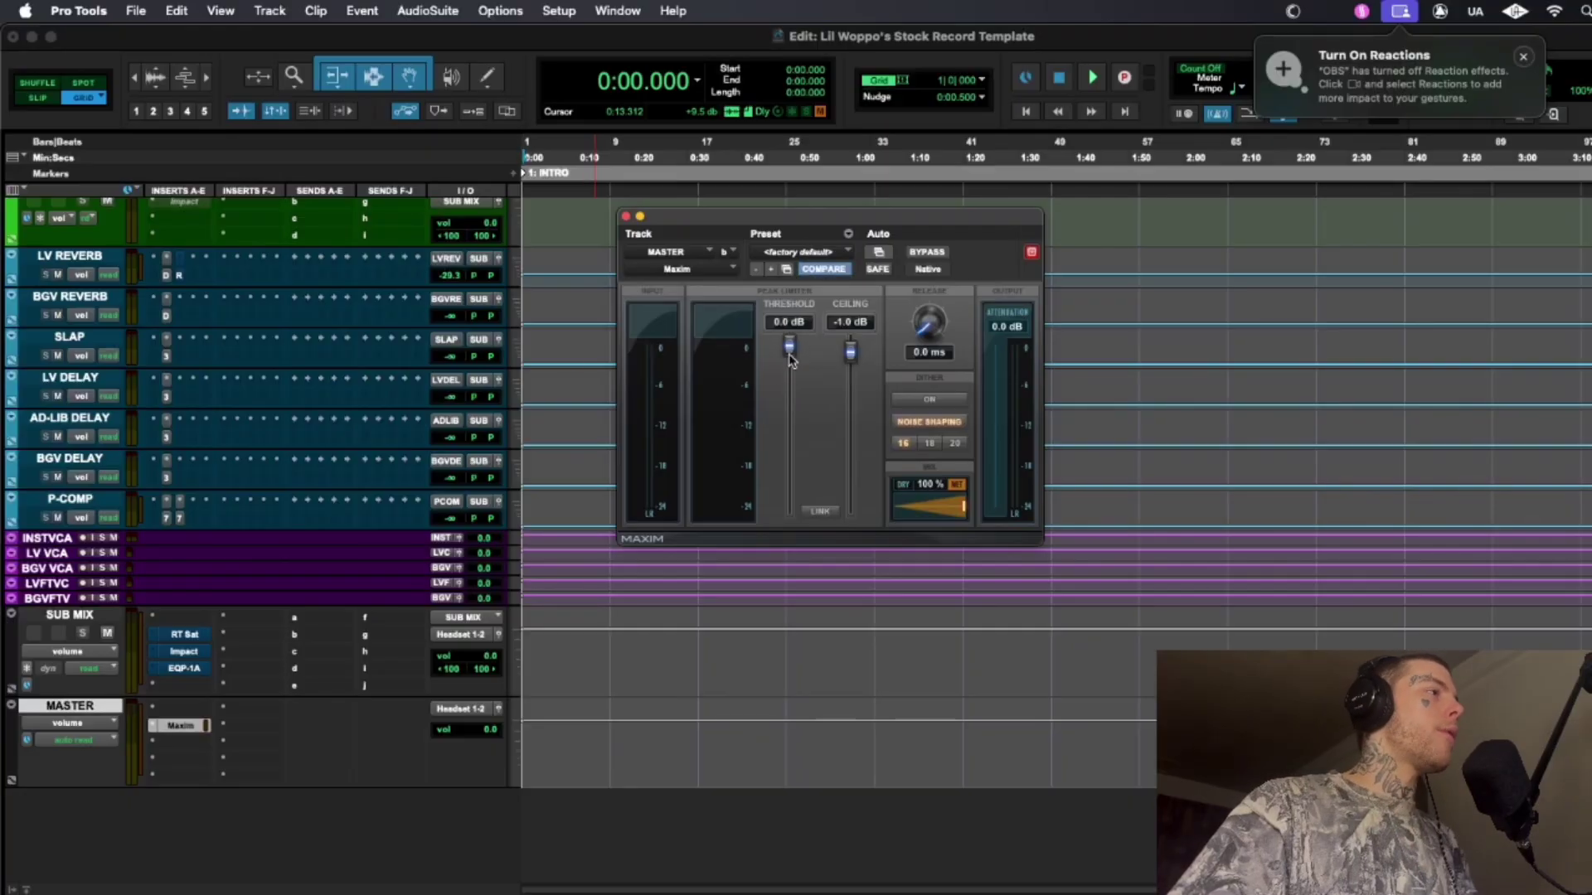
pyautogui.click(625, 216)
# - Reveal the track list and show the instrument tracks from KICK through INST BUS above the 2-TRACK
pyautogui.scroll(15, 663, 531)
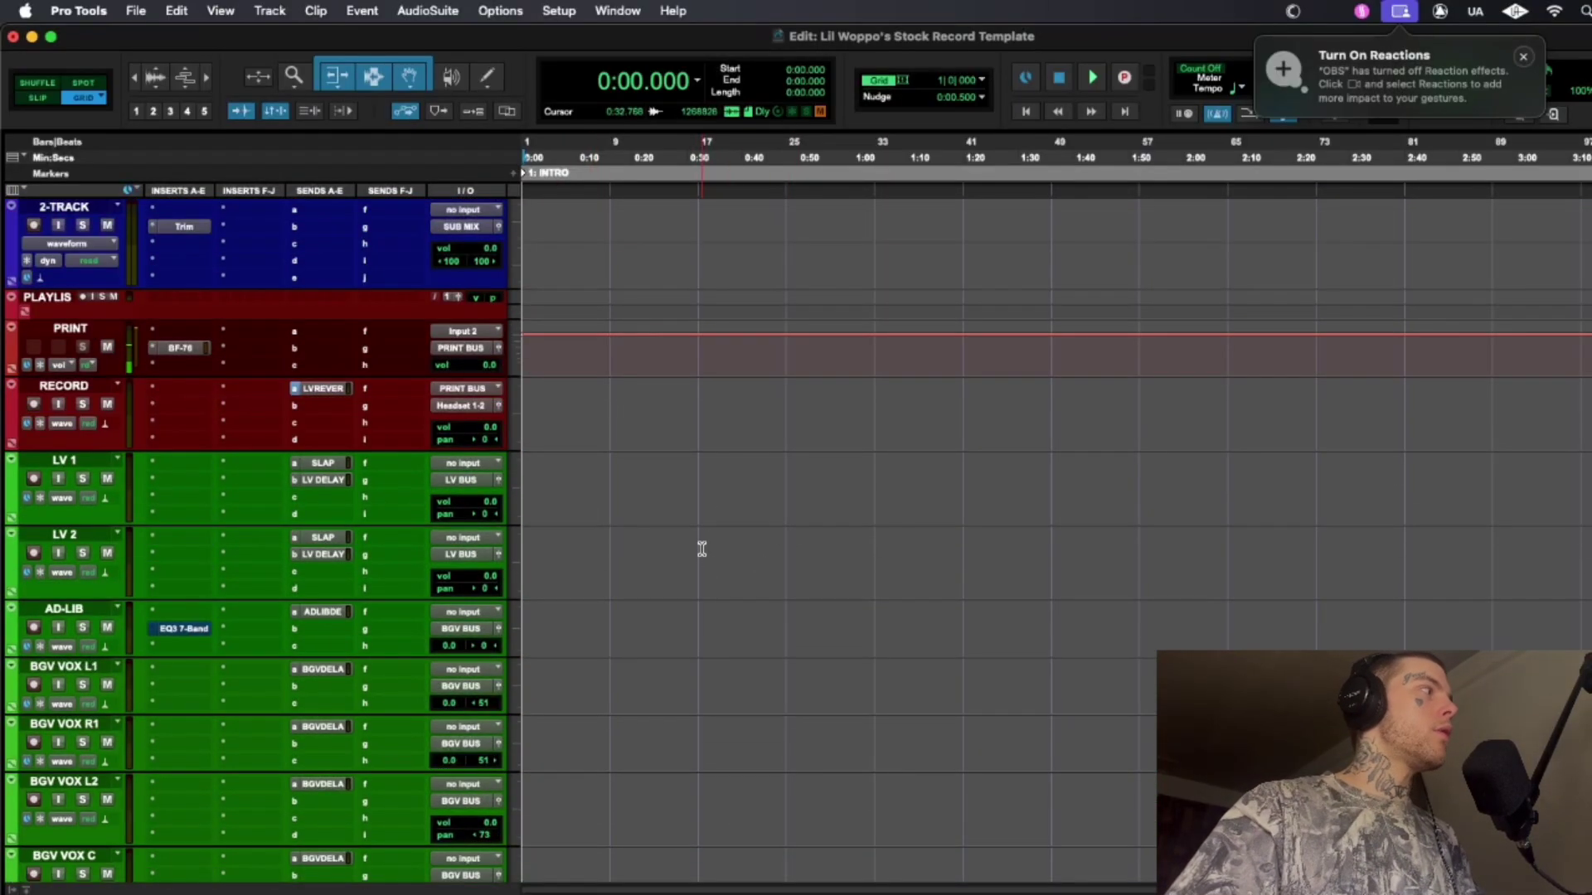
pyautogui.moveTo(4, 425); pyautogui.dragTo(199, 425)
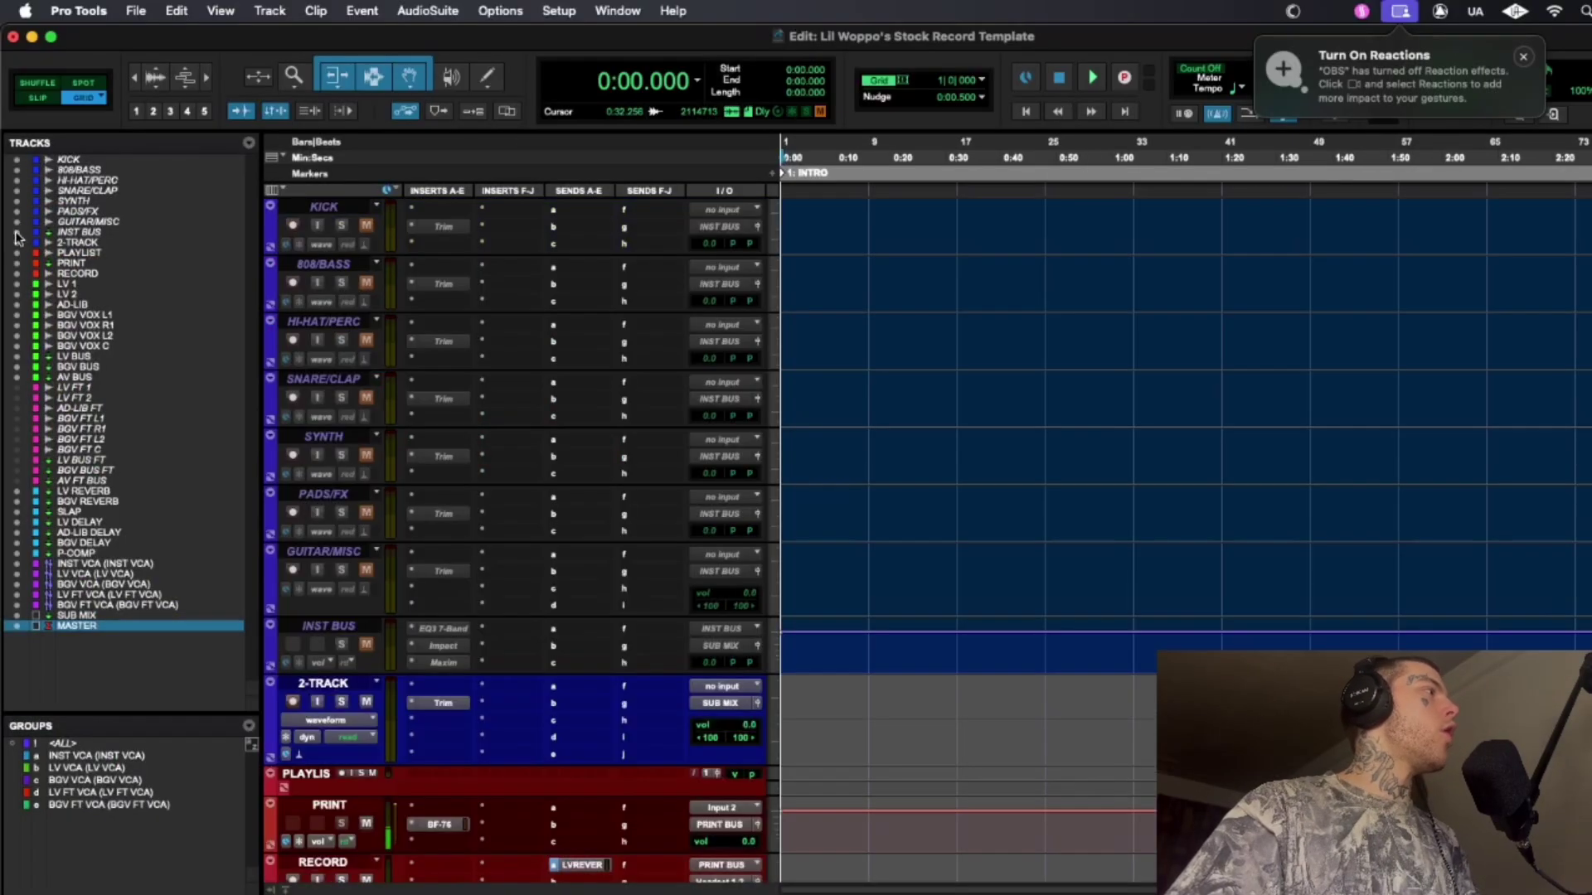
# - Hide the KICK through INST BUS tracks and temporarily show LV FT 1 through AV FT BUS for review
pyautogui.moveTo(17, 232); pyautogui.dragTo(17, 160)
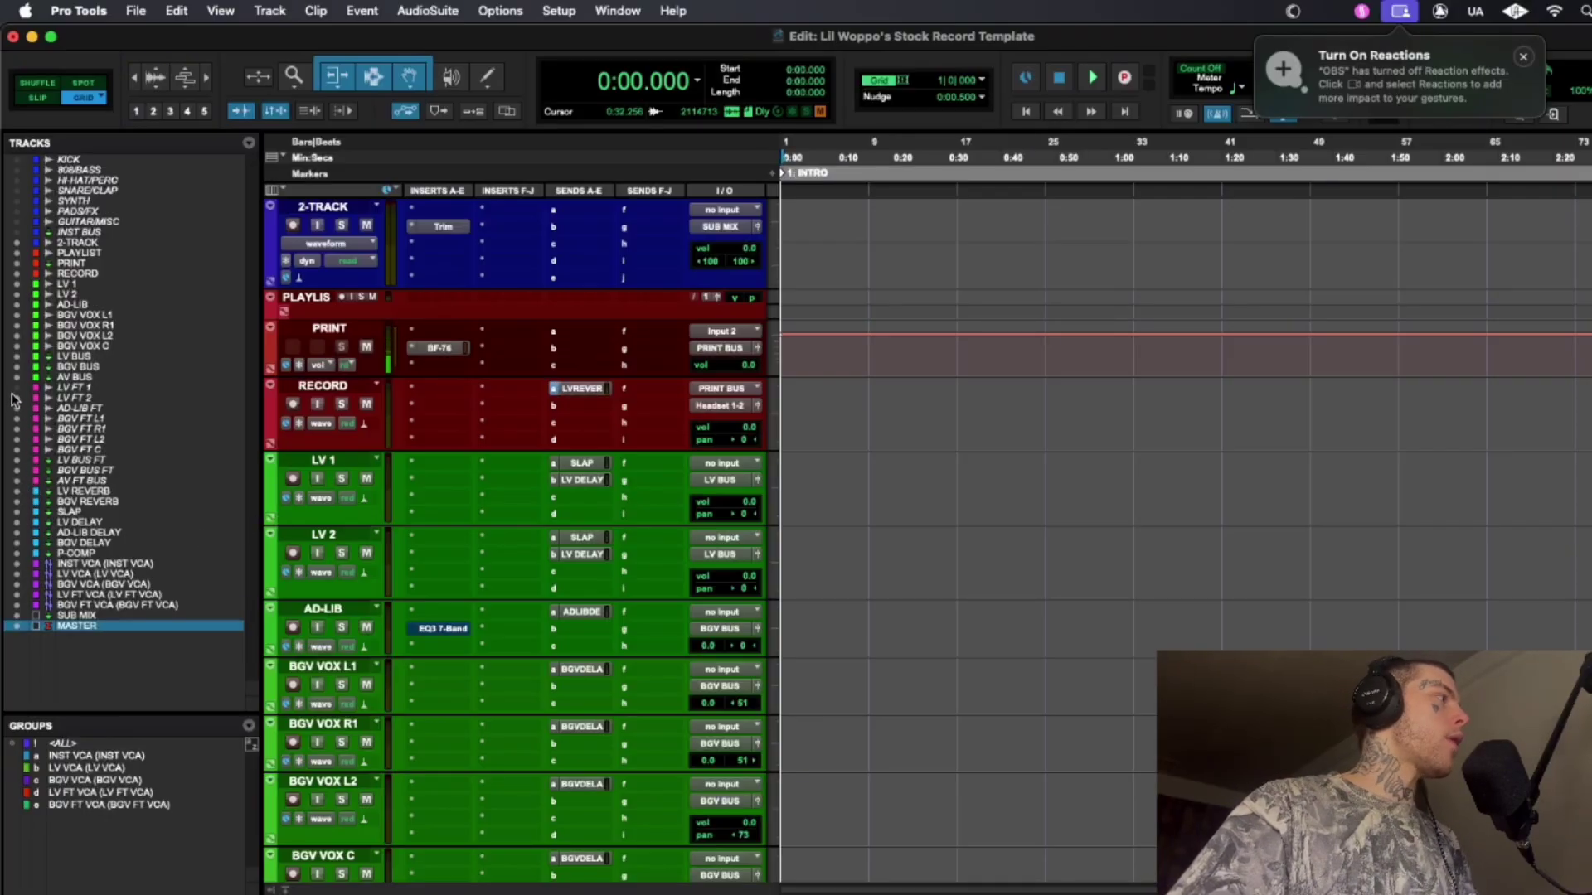
pyautogui.scroll(-15, 466, 562)
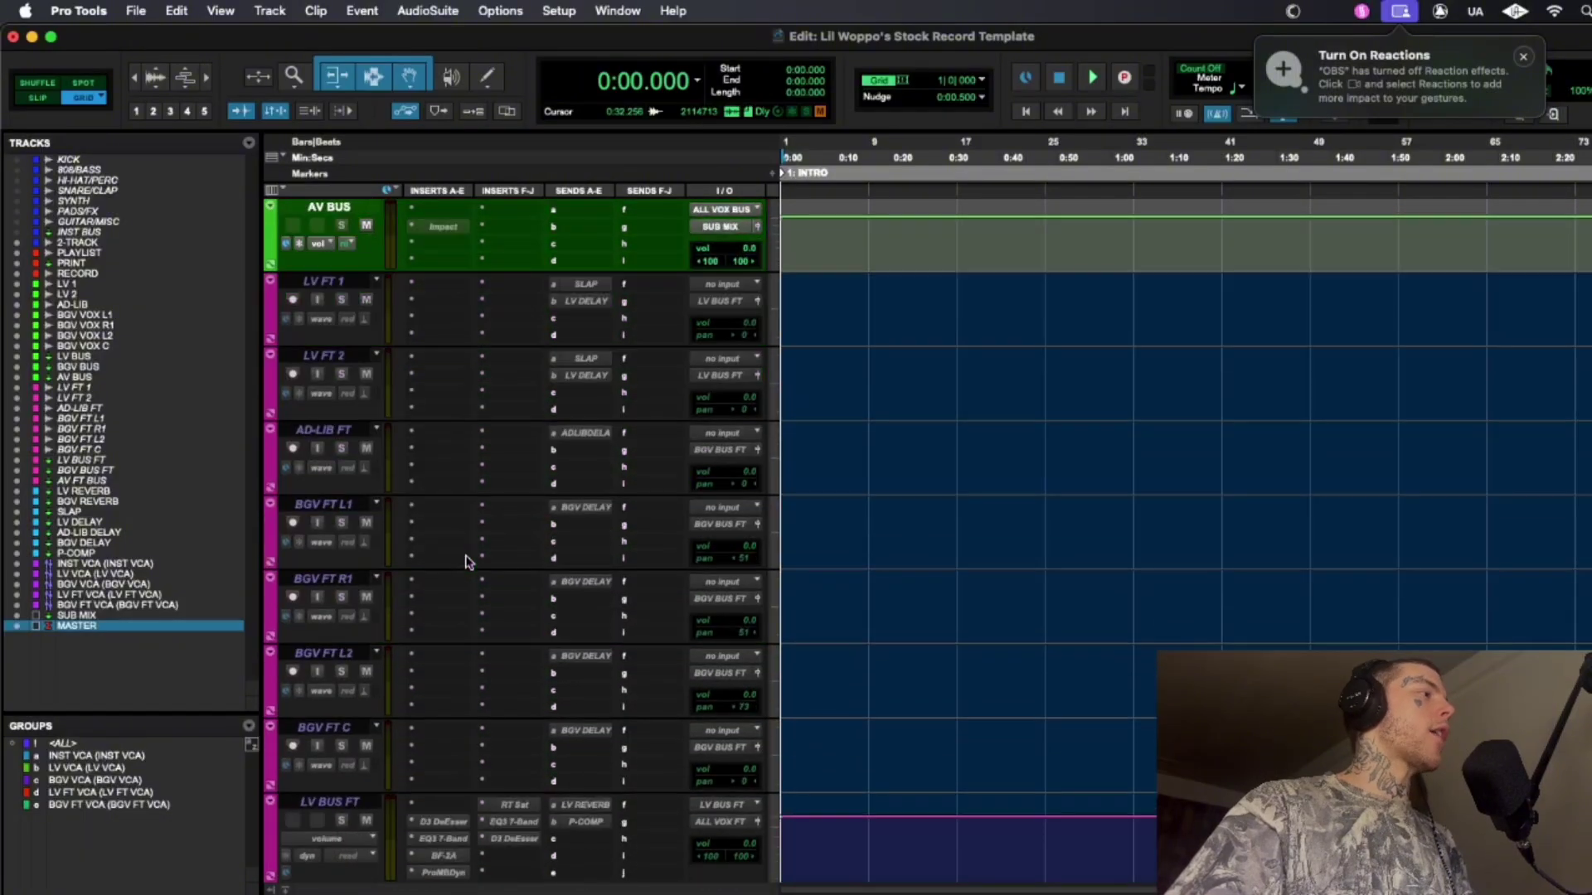
pyautogui.scroll(2, 647, 611)
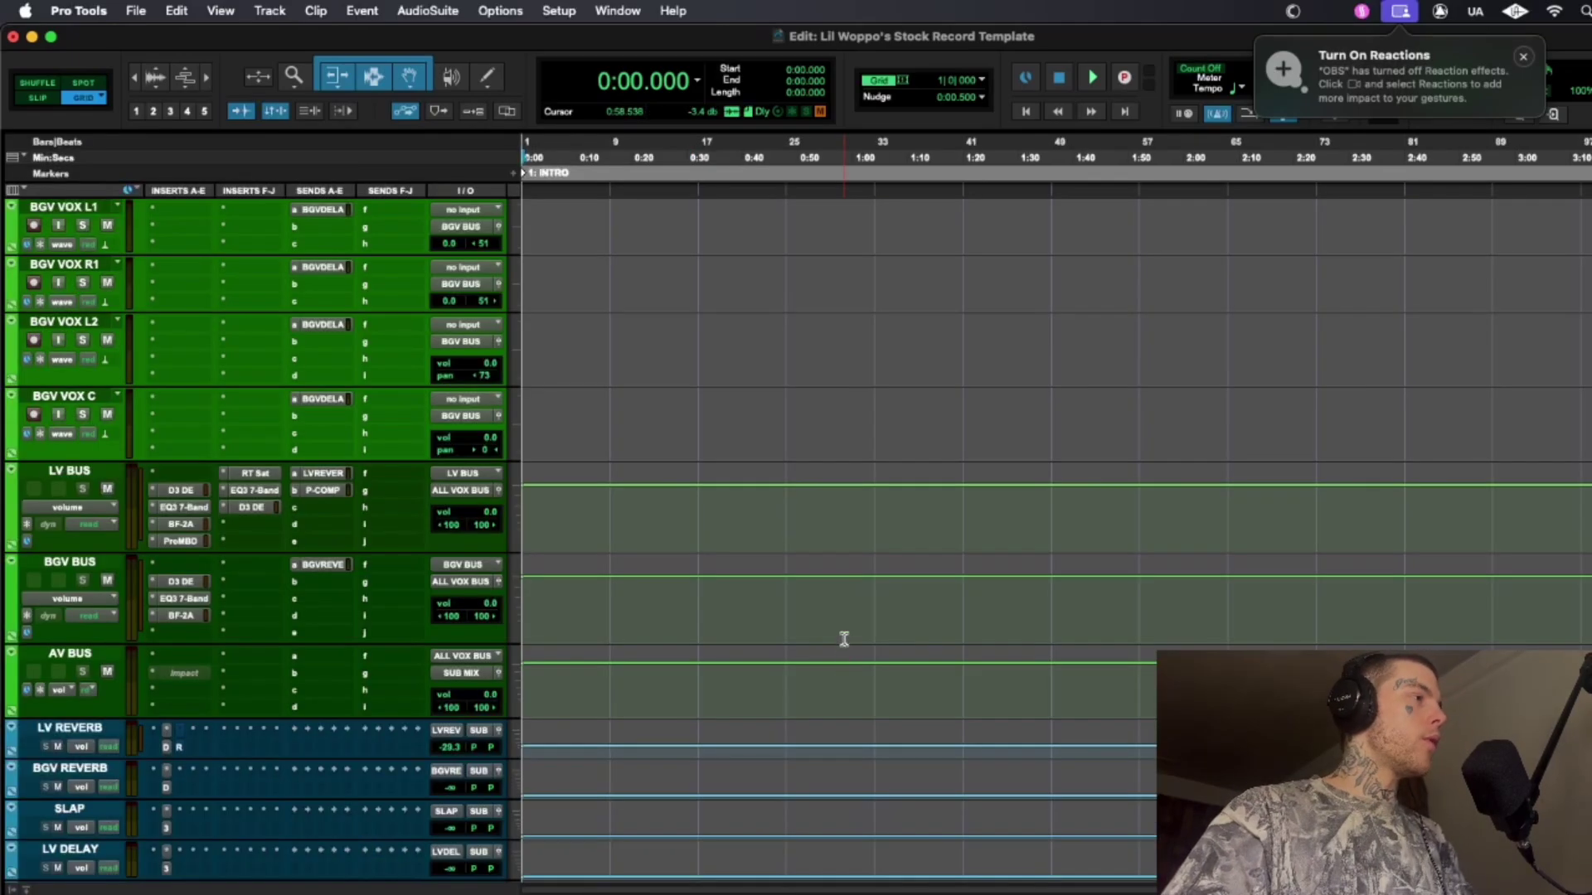
pyautogui.scroll(10, 844, 639)
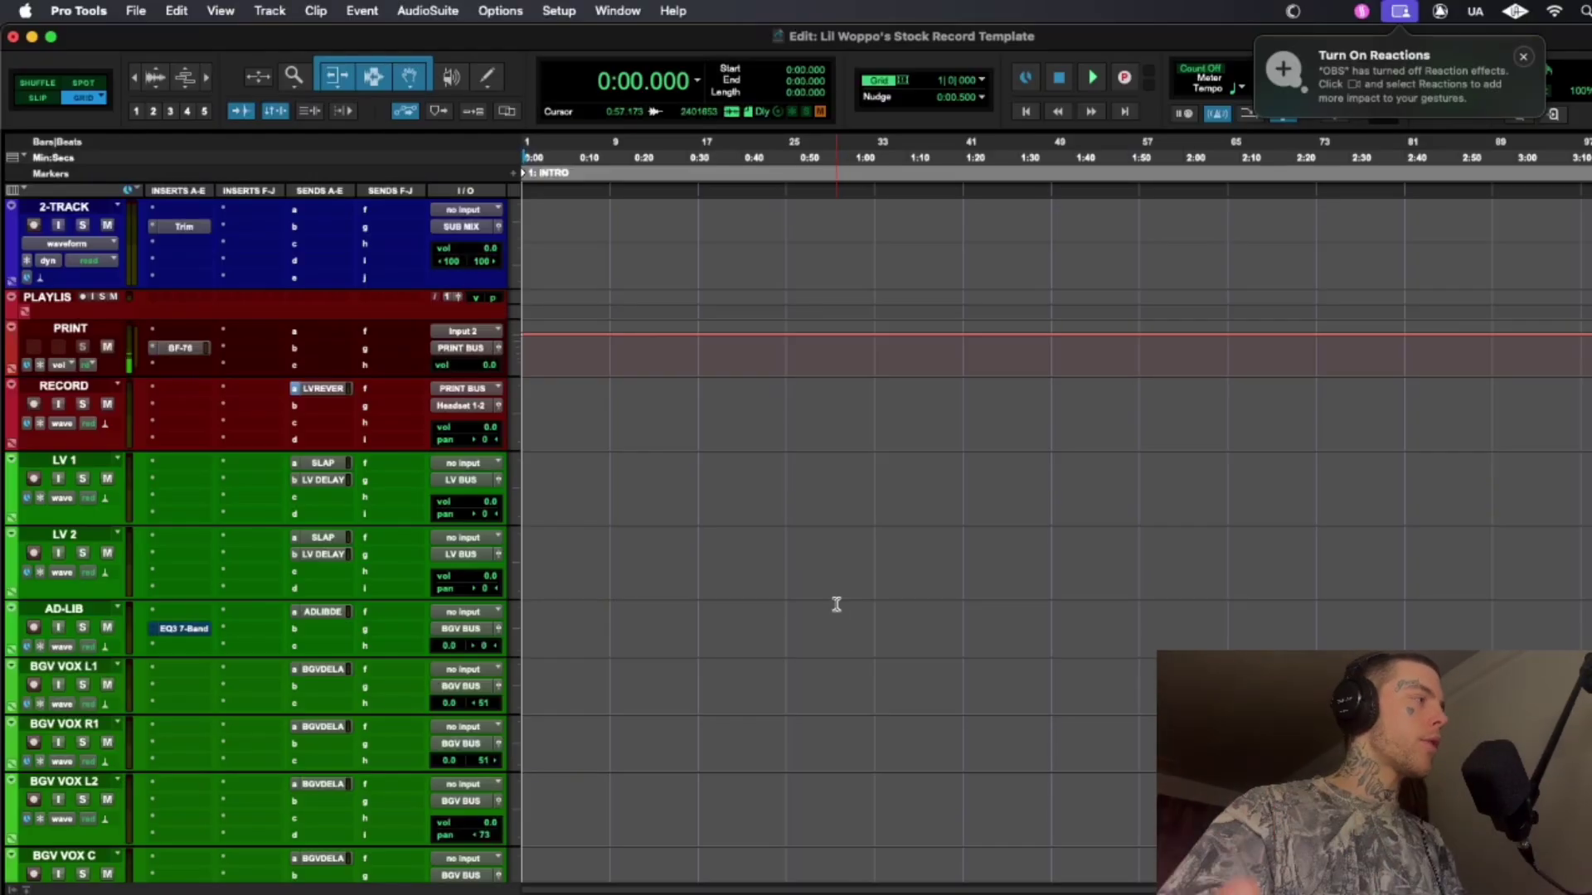
# - Arm the RECORD track with input monitoring on and start recording a vocal take from 0:02.000
pyautogui.click(56, 405)
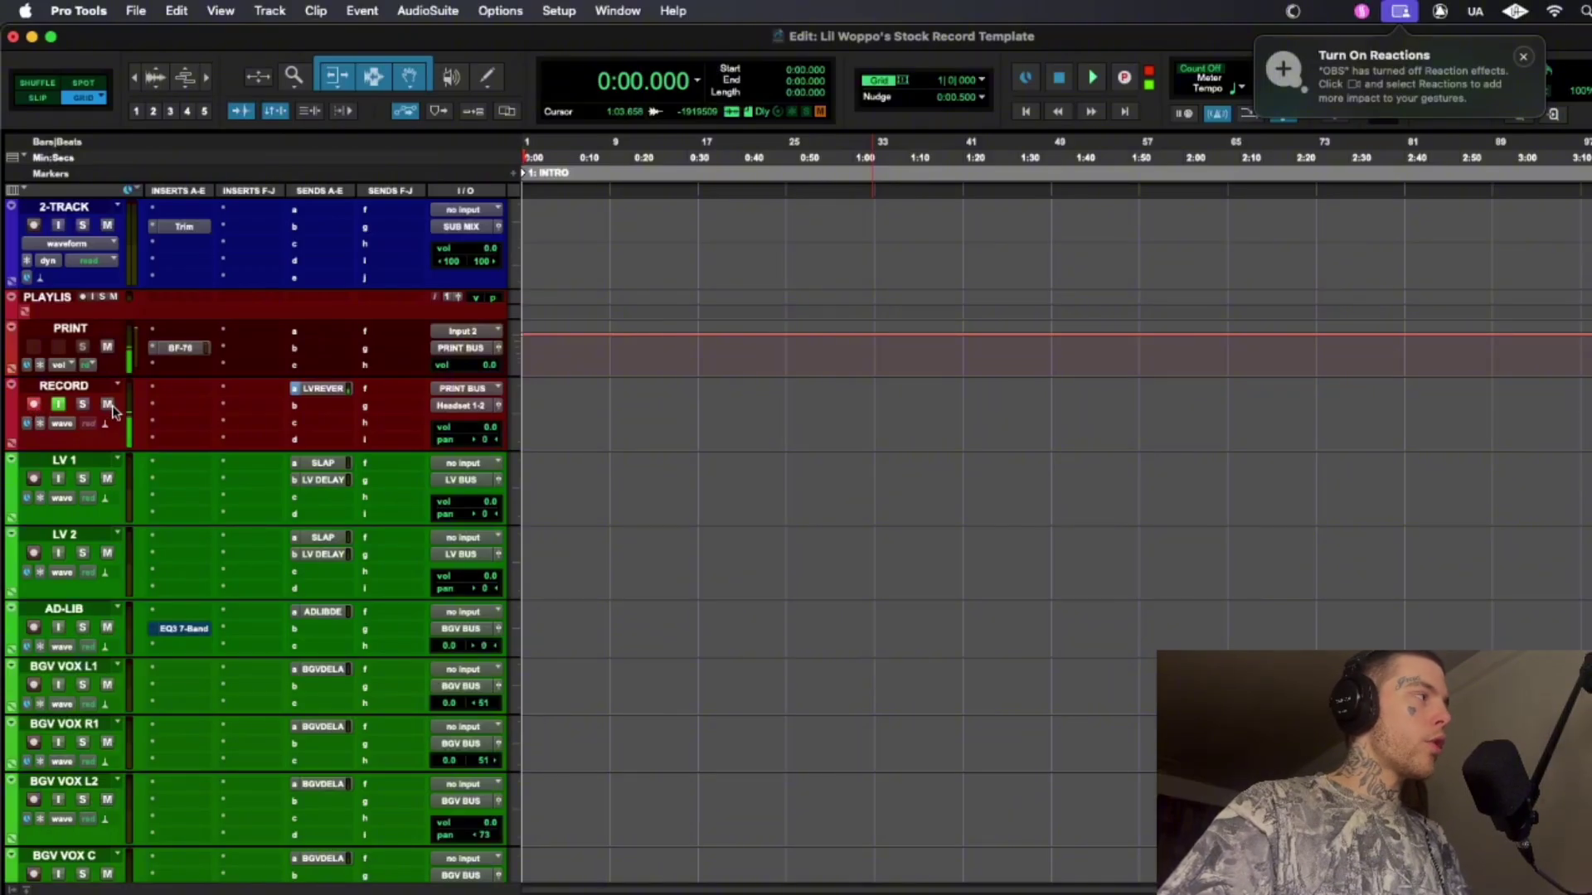
pyautogui.click(530, 399)
pyautogui.press('space')
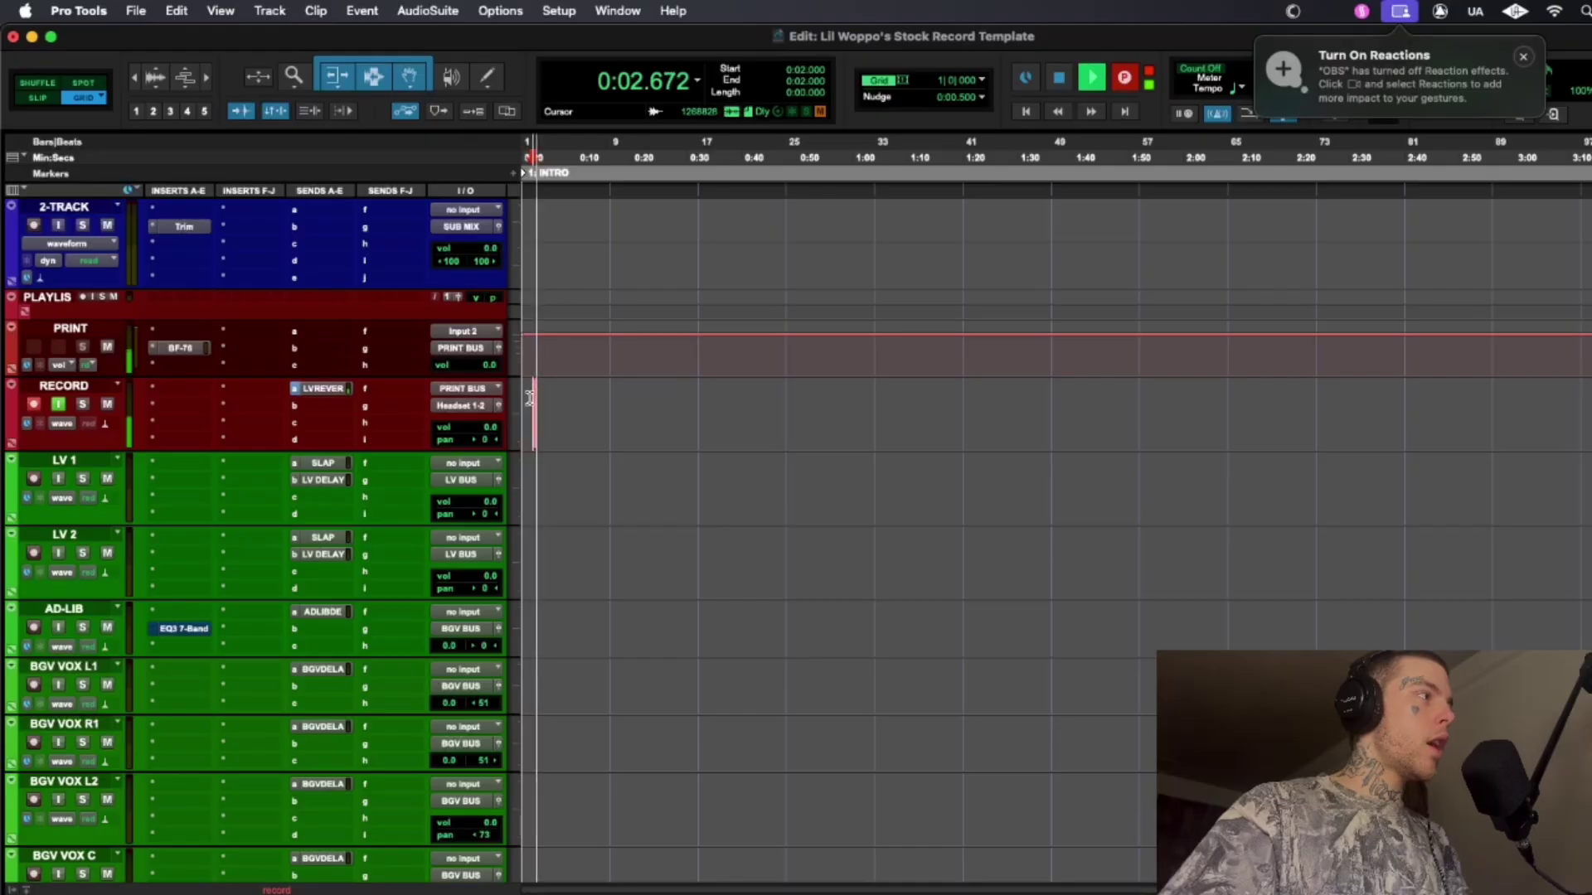
# - Stop the recording after a few seconds and move the take from RECORD to LV 1 at the same start time for playback
pyautogui.press('super+]')
pyautogui.press('super+]')
pyautogui.press('super+]')
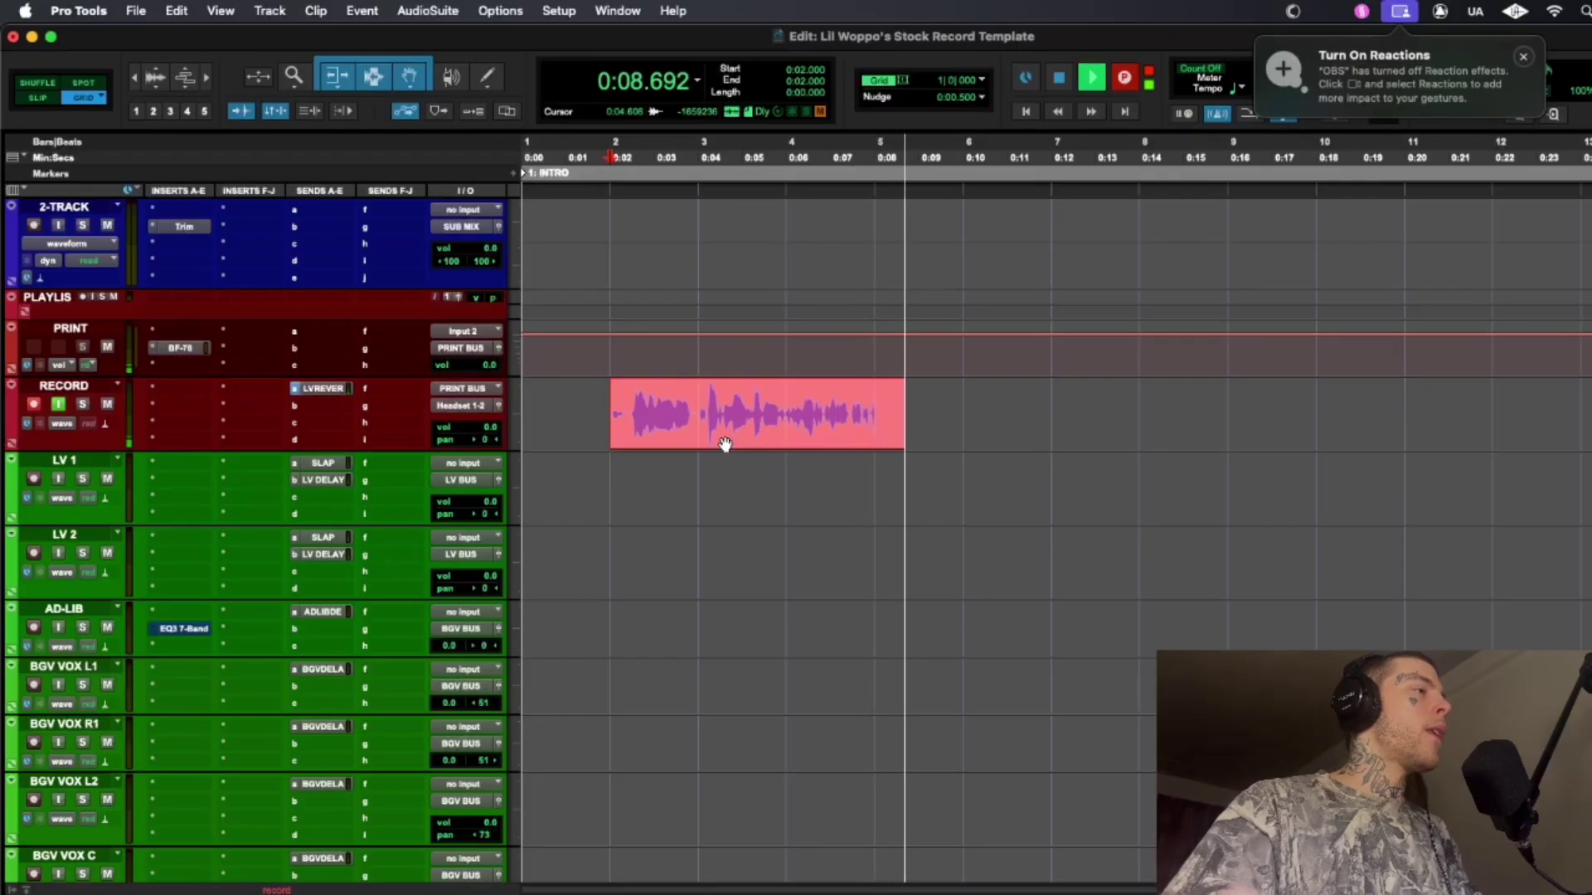
pyautogui.press('space')
pyautogui.moveTo(724, 446); pyautogui.dragTo(724, 469)
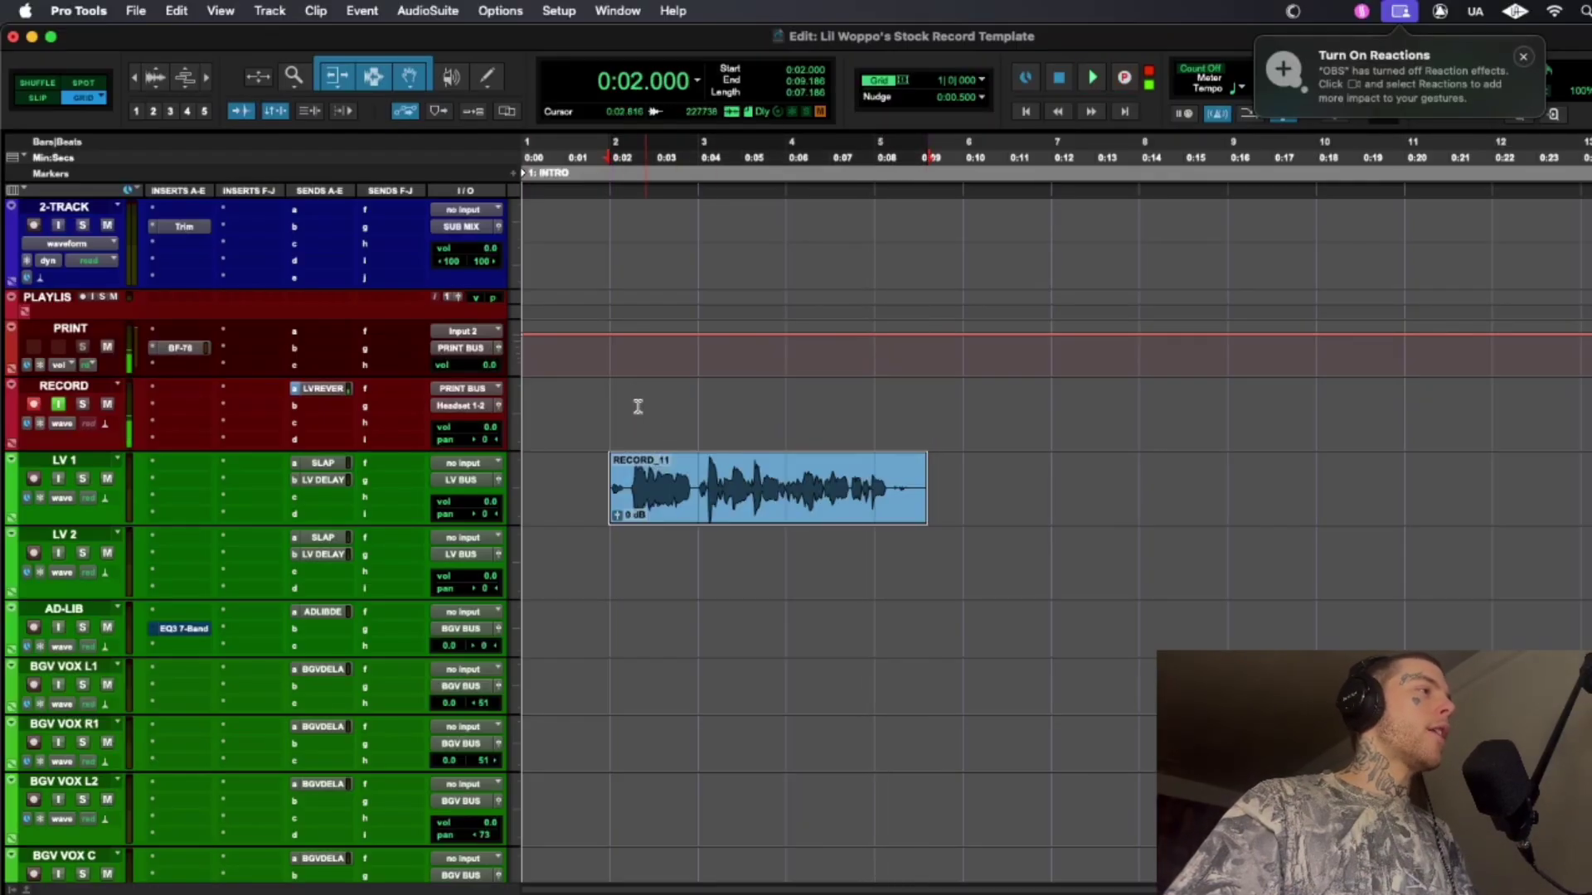
pyautogui.press('space')
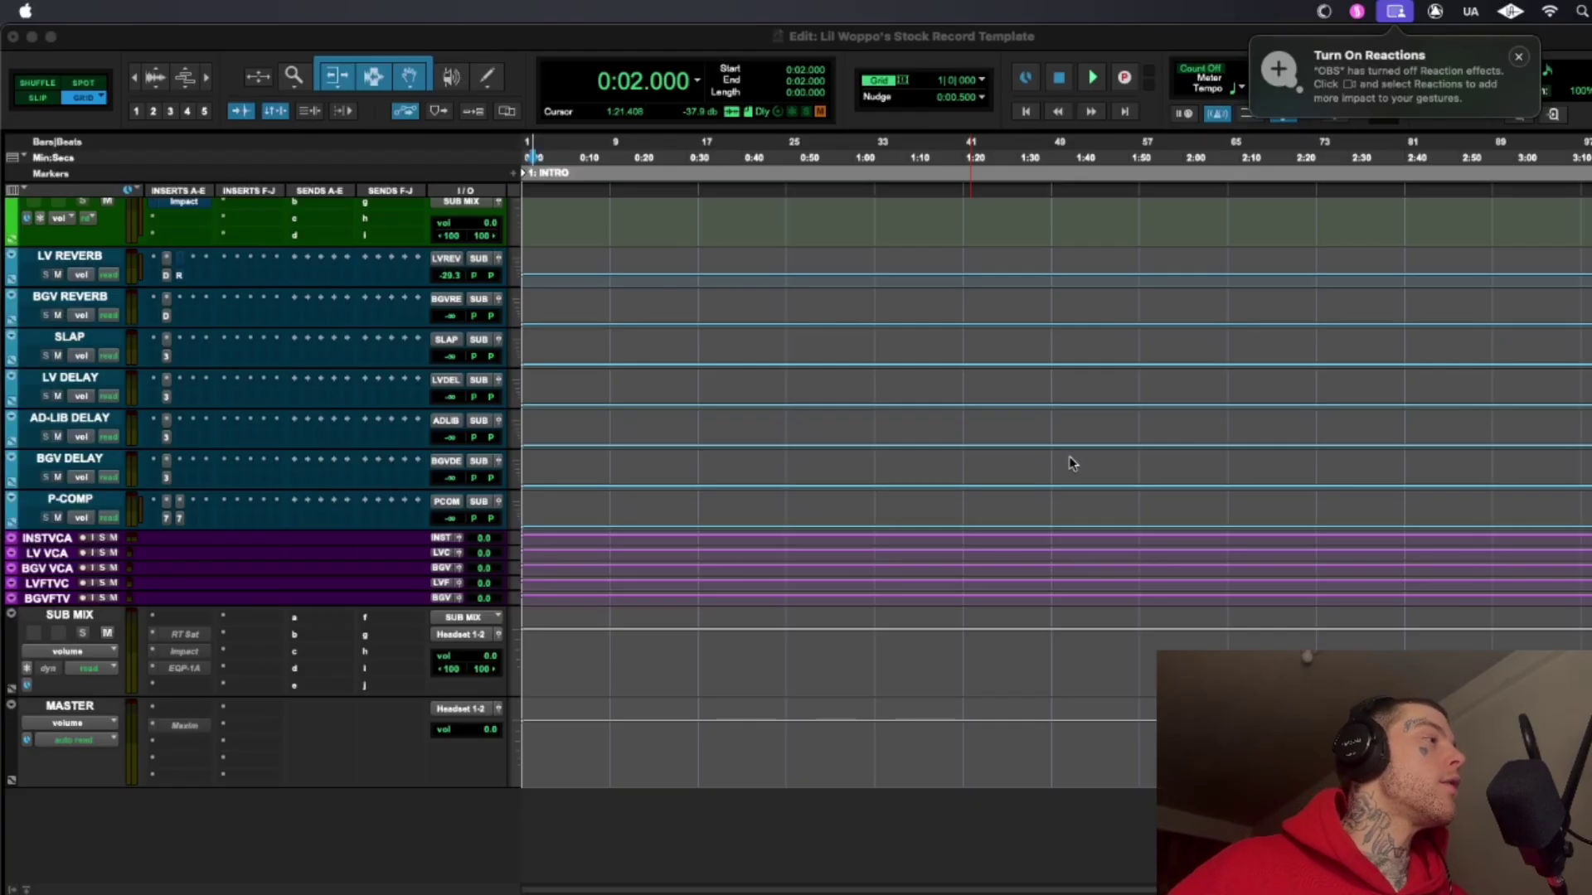
pyautogui.scroll(6, 1072, 463)
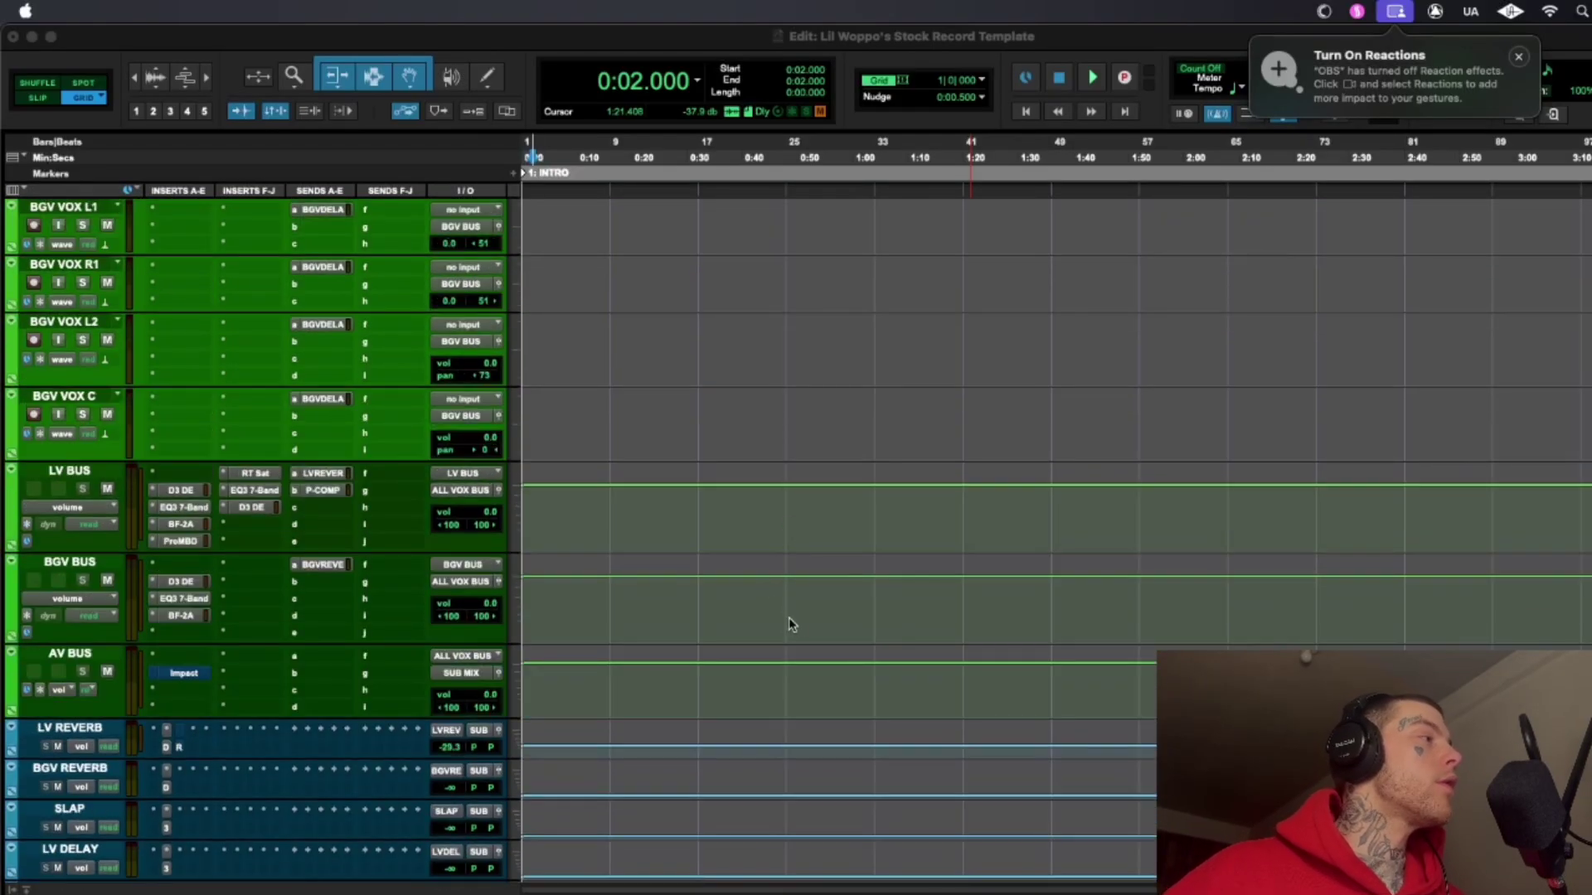
pyautogui.scroll(5, 796, 649)
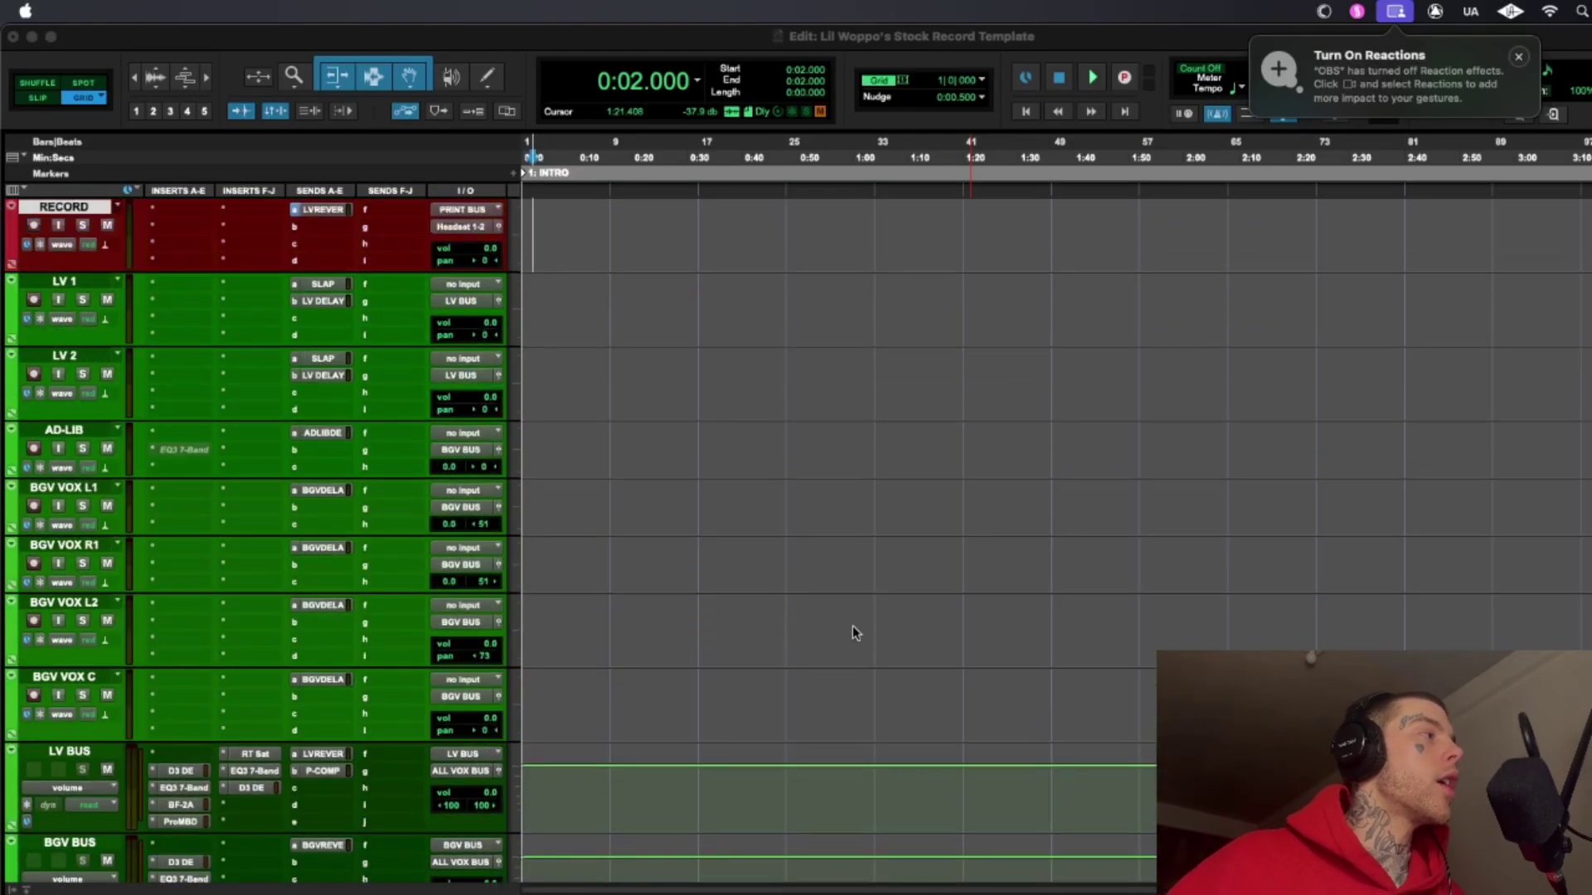
pyautogui.scroll(3, 856, 619)
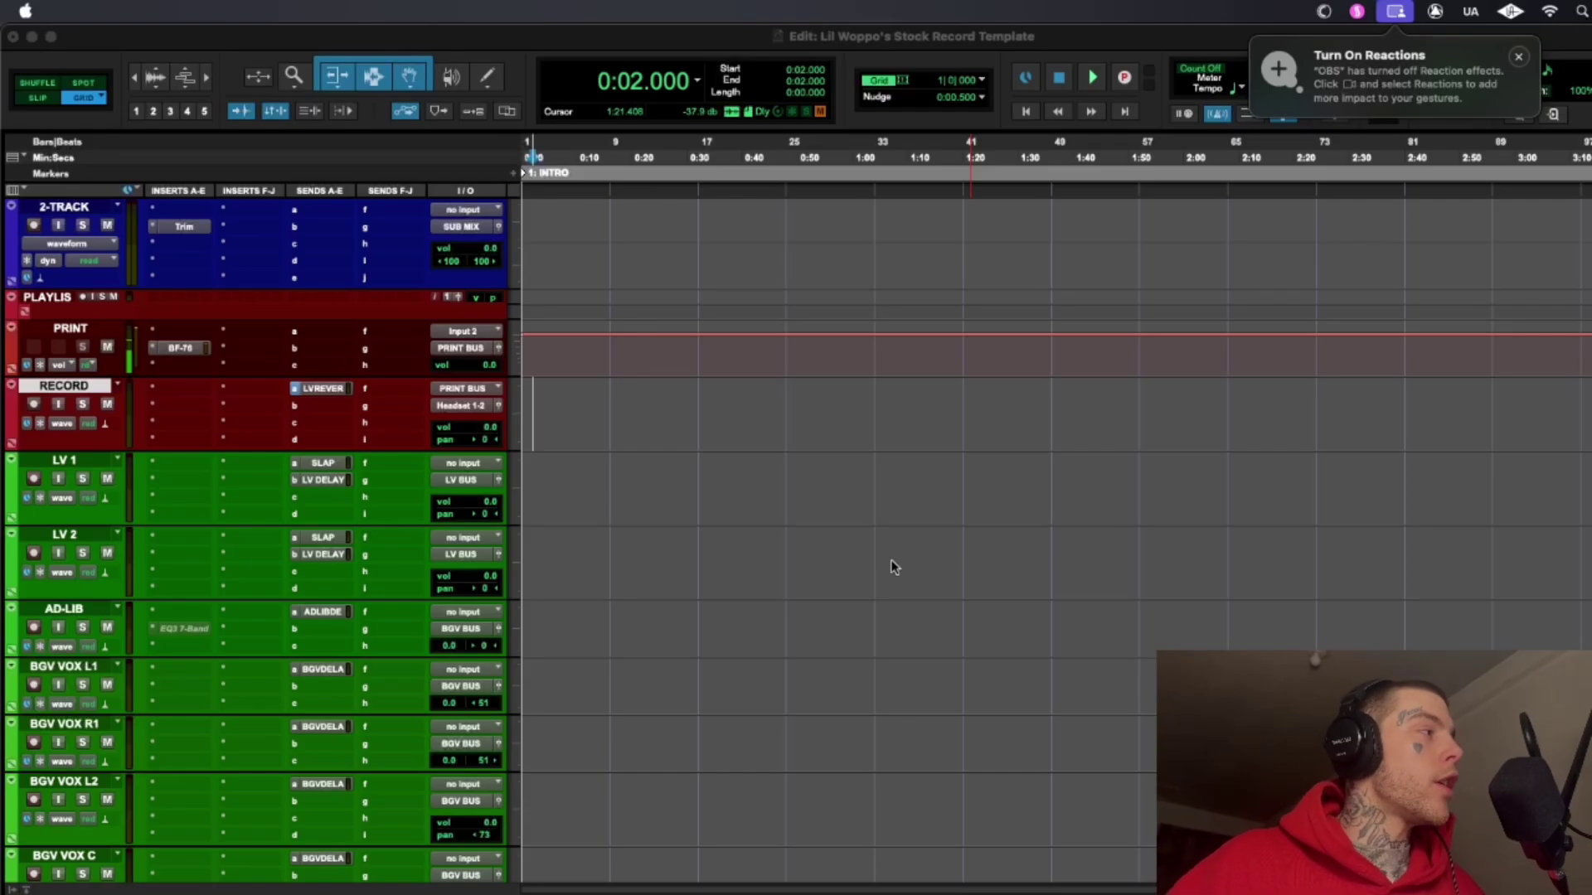